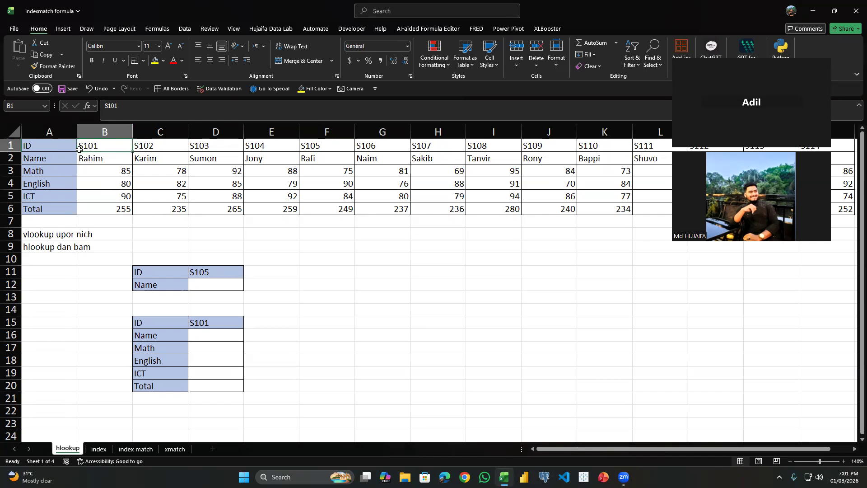
Examine the horizontal student table's ID and Name rows, its field labels in column A, and the lookup notes in A8:A9.
{"action": "left_click_drag", "start_coordinate": [101, 145], "coordinate": [212, 146]}
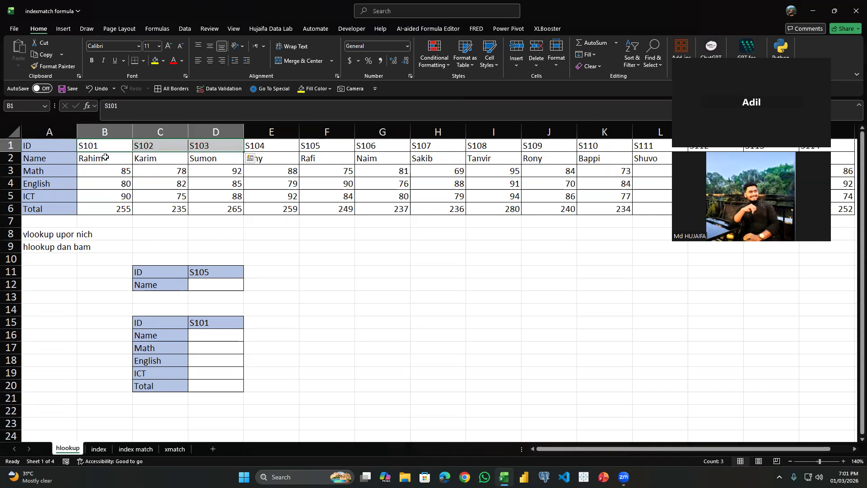
{"action": "left_click", "coordinate": [183, 156]}
{"action": "left_click_drag", "start_coordinate": [25, 157], "coordinate": [45, 361]}
{"action": "left_click_drag", "start_coordinate": [111, 142], "coordinate": [447, 159]}
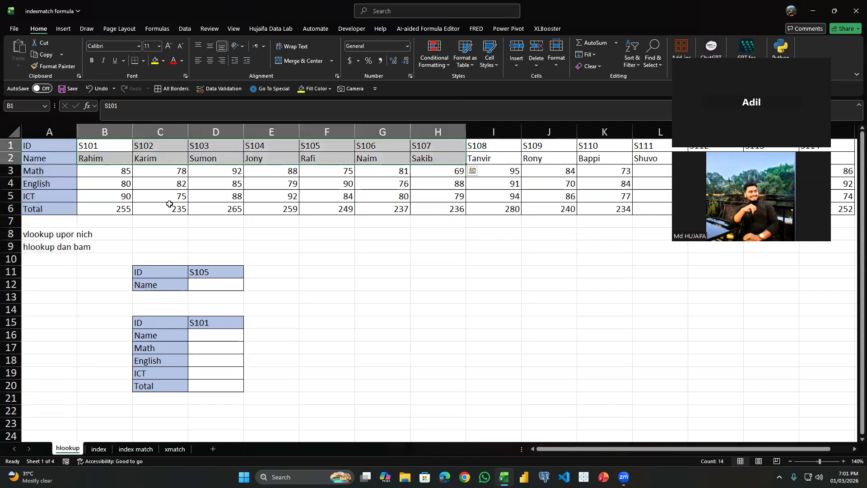
{"action": "left_click", "coordinate": [50, 245]}
{"action": "left_click", "coordinate": [84, 248]}
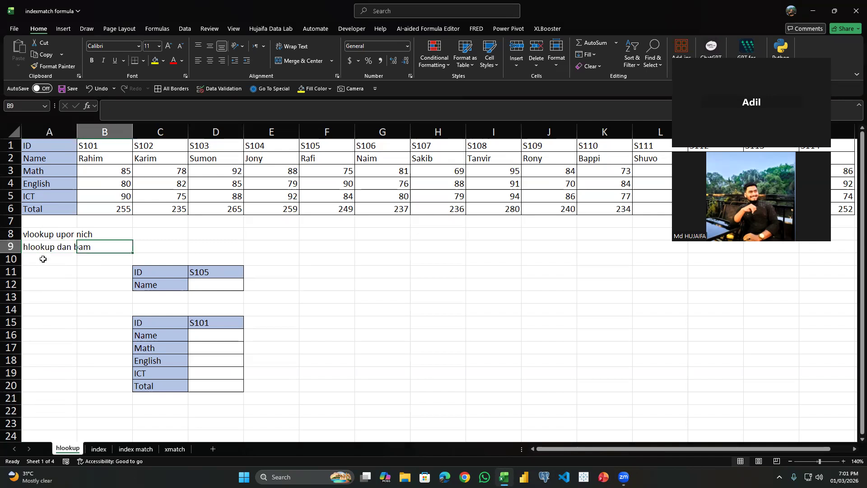
{"action": "left_click", "coordinate": [155, 230]}
{"action": "left_click", "coordinate": [61, 235]}
{"action": "left_click_drag", "start_coordinate": [62, 177], "coordinate": [50, 399]}
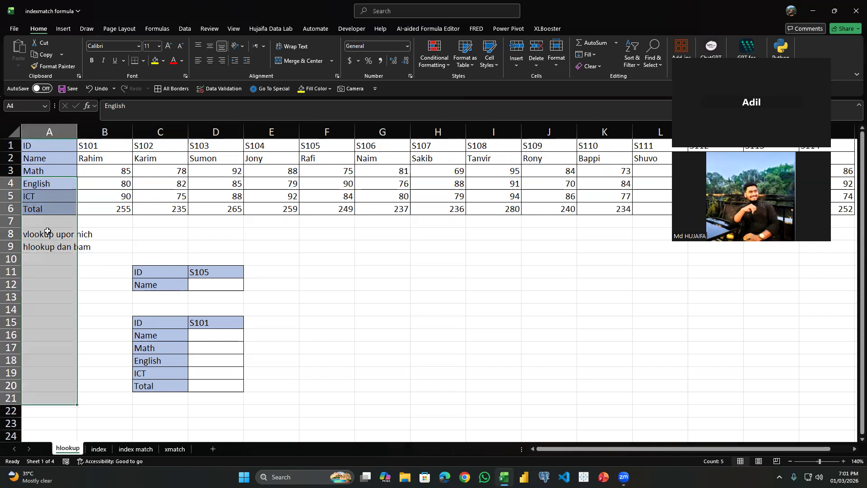
{"action": "left_click", "coordinate": [43, 180]}
{"action": "left_click_drag", "start_coordinate": [42, 194], "coordinate": [45, 375]}
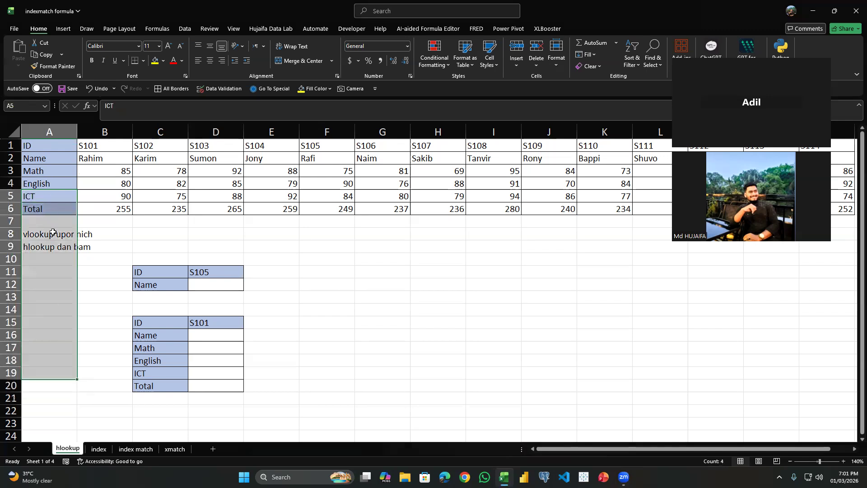
{"action": "left_click_drag", "start_coordinate": [72, 149], "coordinate": [513, 172]}
{"action": "left_click_drag", "start_coordinate": [60, 135], "coordinate": [226, 164]}
{"action": "left_click", "coordinate": [91, 158]}
{"action": "left_click_drag", "start_coordinate": [64, 145], "coordinate": [441, 161]}
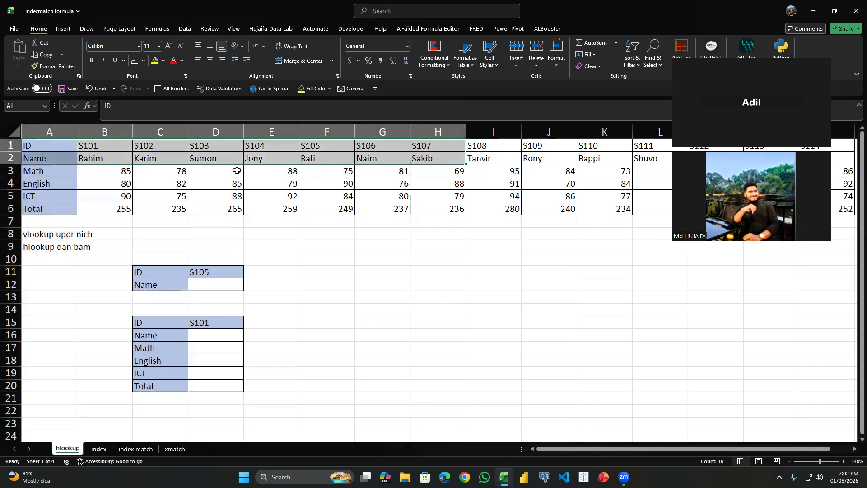
{"action": "left_click", "coordinate": [108, 171]}
{"action": "left_click", "coordinate": [380, 171]}
{"action": "left_click", "coordinate": [67, 196]}
{"action": "left_click", "coordinate": [325, 172]}
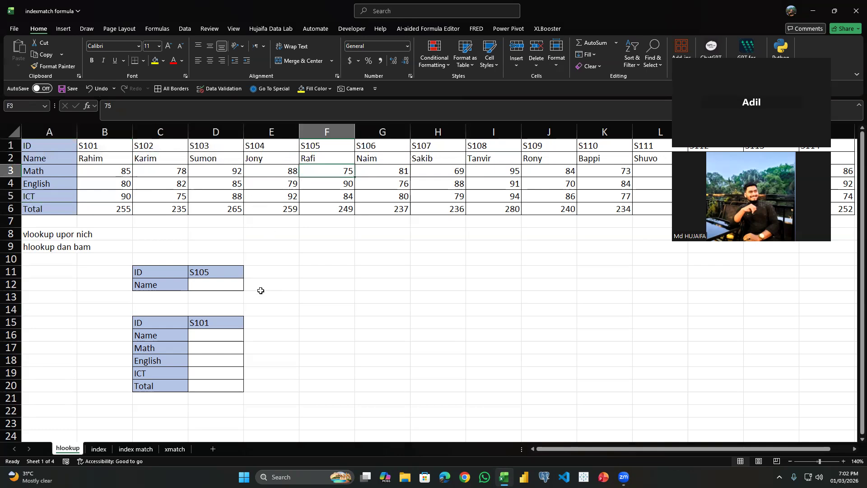
Begin an HLOOKUP formula in D12 with D11 as the lookup value and A1:O6 as the table array.
{"action": "left_click", "coordinate": [230, 289]}
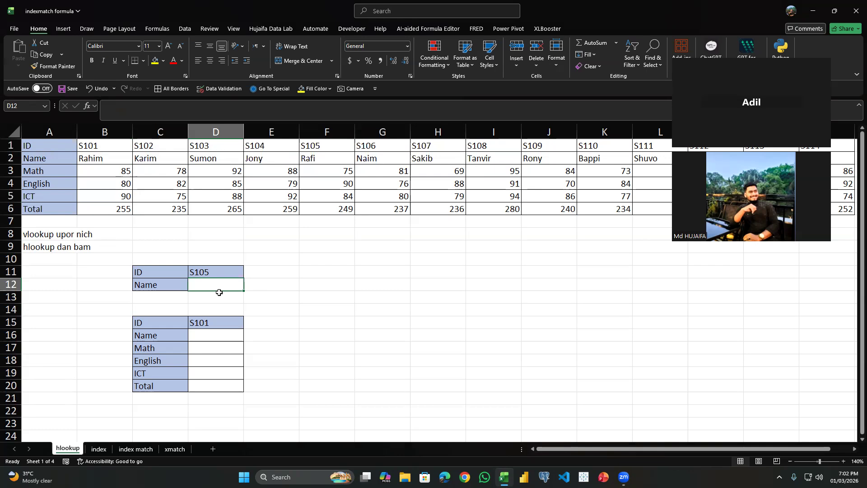
{"action": "type", "text": "=HLOOKUP("}
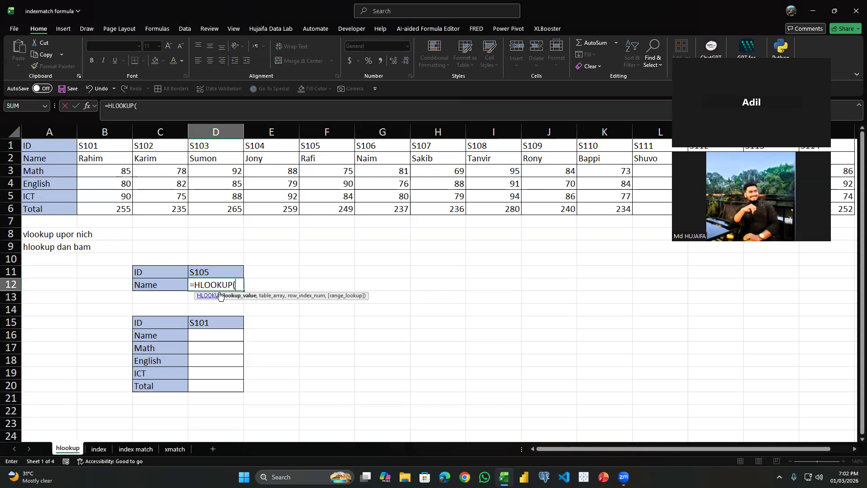
{"action": "left_click", "coordinate": [206, 275]}
{"action": "type", "text": ","}
{"action": "left_click", "coordinate": [56, 152]}
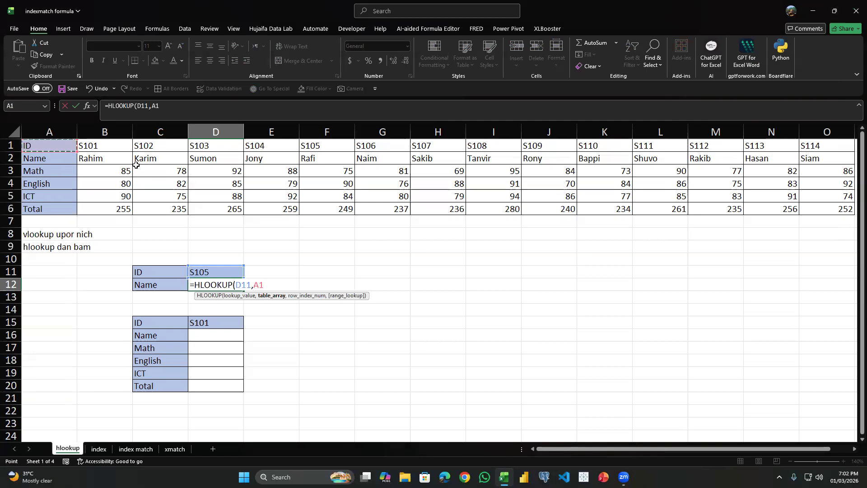
{"action": "key", "text": "ctrl+shift+Down"}
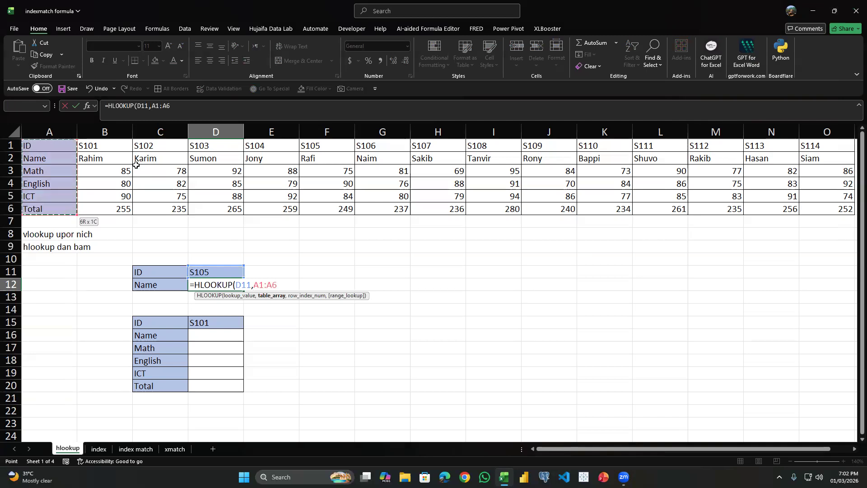
{"action": "key", "text": "ctrl+shift+Right"}
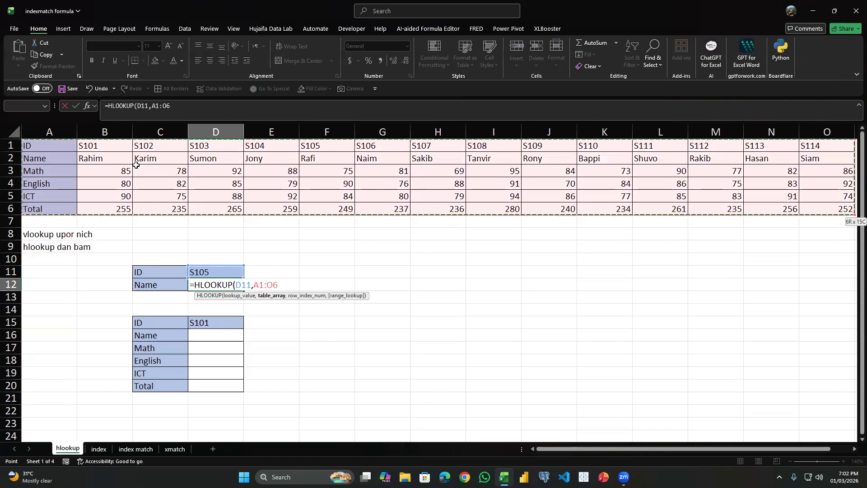
Complete D12's HLOOKUP with row index 2 and exact match FALSE, and check the result against the table's S105 column.
{"action": "type", "text": ","}
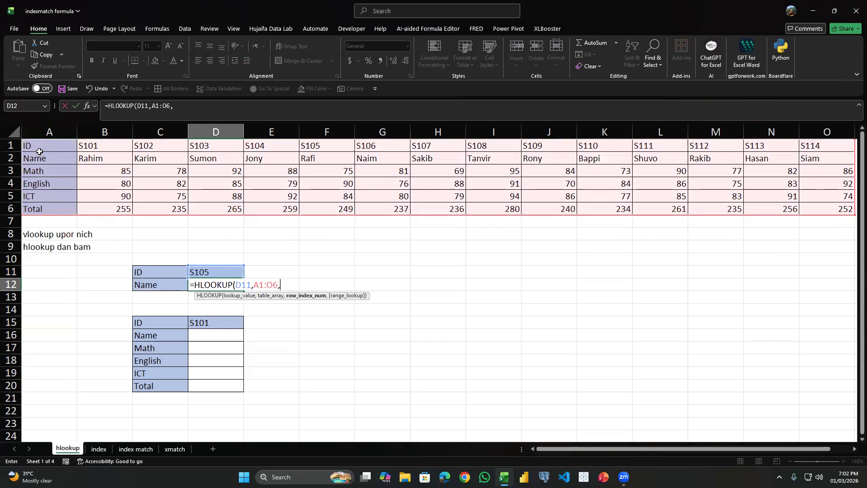
{"action": "type", "text": "2,"}
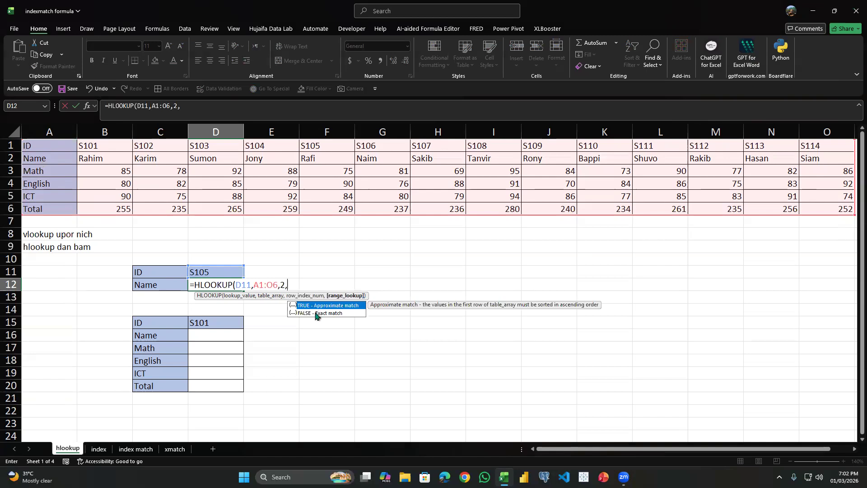
{"action": "double_click", "coordinate": [316, 313]}
{"action": "type", "text": ")"}
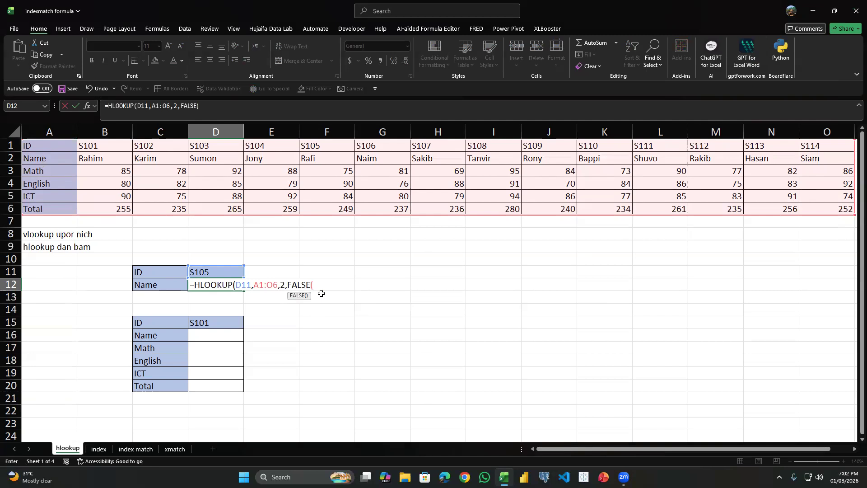
{"action": "key", "text": "Return"}
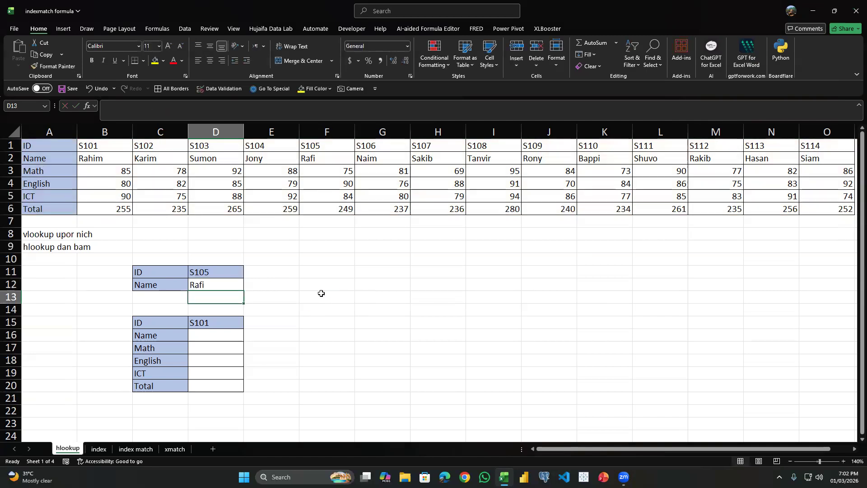
{"action": "left_click", "coordinate": [228, 286]}
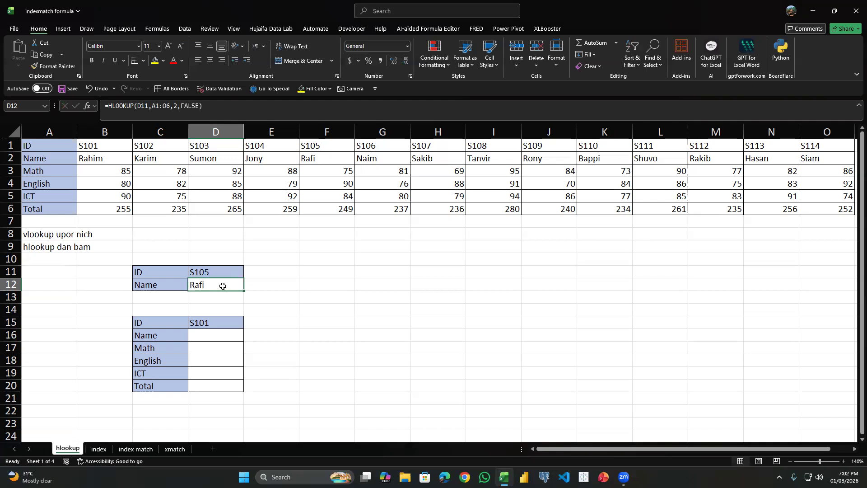
{"action": "left_click", "coordinate": [331, 158]}
{"action": "left_click", "coordinate": [214, 289]}
Begin an HLOOKUP formula in D16 with the absolute reference $D$15 as the lookup value.
{"action": "left_click", "coordinate": [207, 335]}
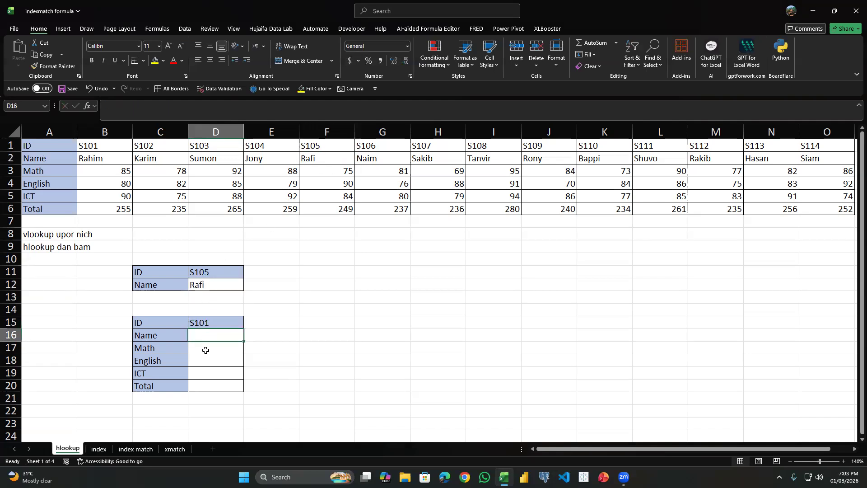
{"action": "type", "text": "=h"}
{"action": "key", "text": "Tab"}
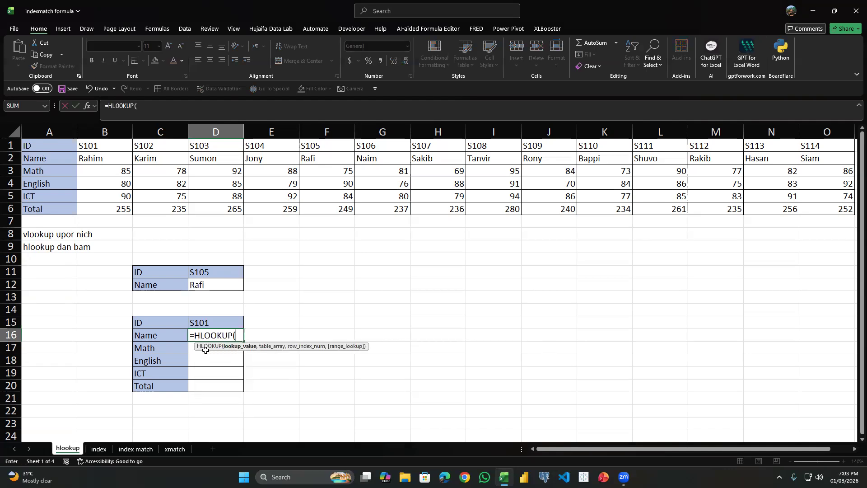
{"action": "key", "text": "Up"}
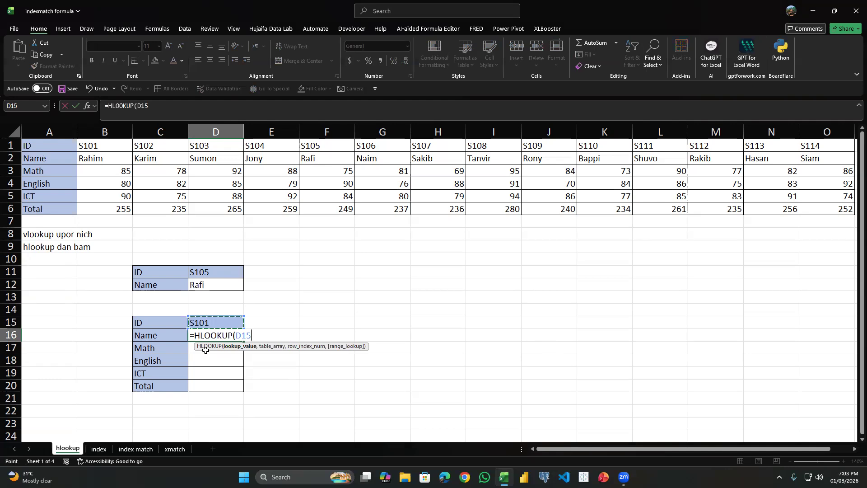
{"action": "key", "text": "F4"}
{"action": "type", "text": ","}
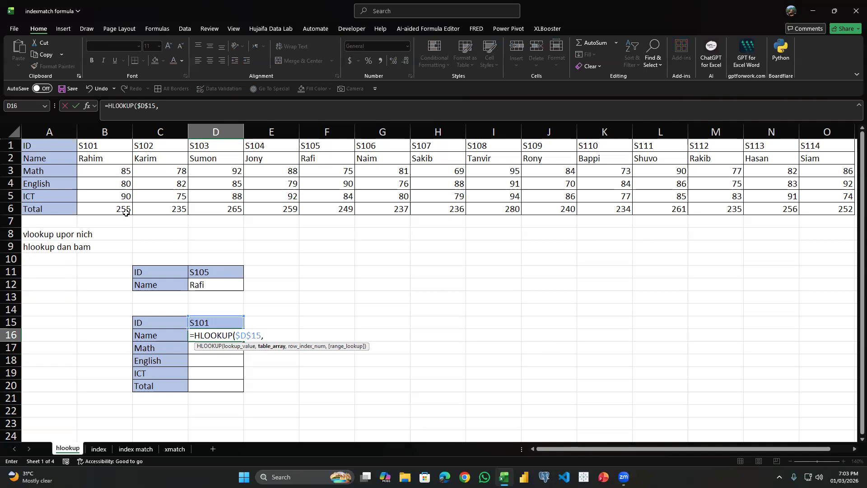
Set the table array of D16's HLOOKUP to the absolute range $A$1:$O$6.
{"action": "key", "text": "Up"}
{"action": "key", "text": "Up"}
{"action": "key", "text": "Up"}
{"action": "key", "text": "Up"}
{"action": "key", "text": "Up"}
{"action": "key", "text": "Up"}
{"action": "key", "text": "Up"}
{"action": "key", "text": "Up"}
{"action": "key", "text": "Up"}
{"action": "key", "text": "Up"}
{"action": "key", "text": "Left"}
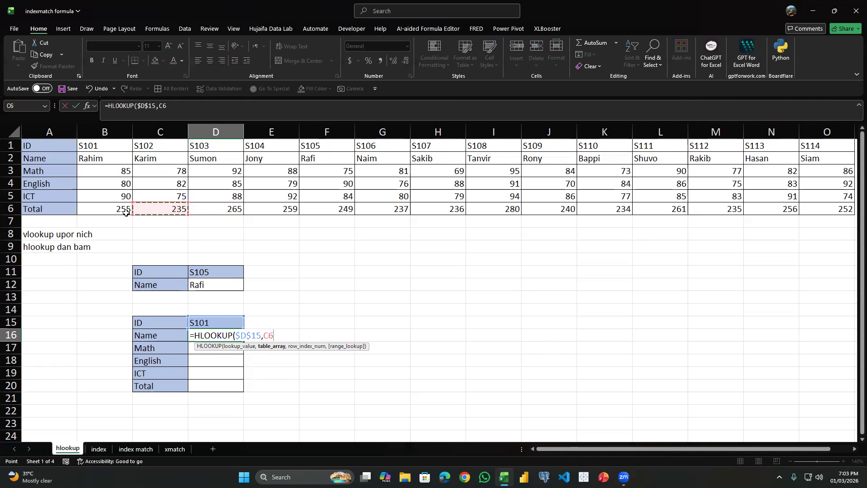
{"action": "key", "text": "Left"}
{"action": "key", "text": "Left"}
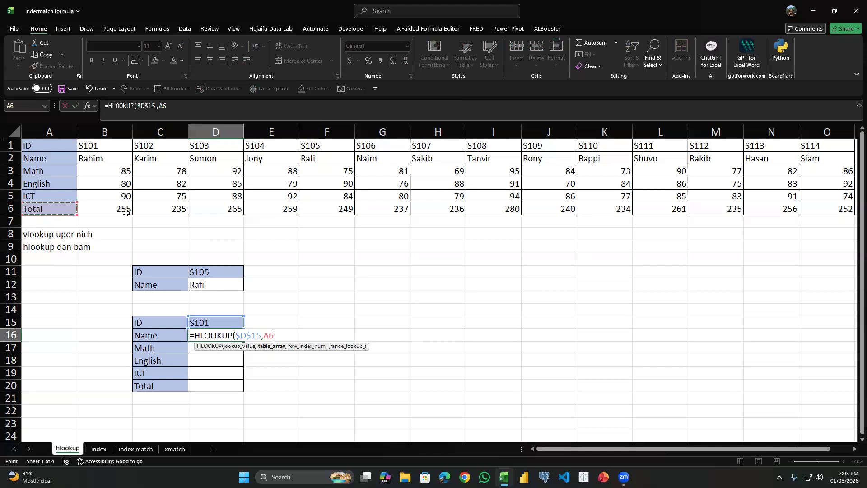
{"action": "key", "text": "ctrl+Up"}
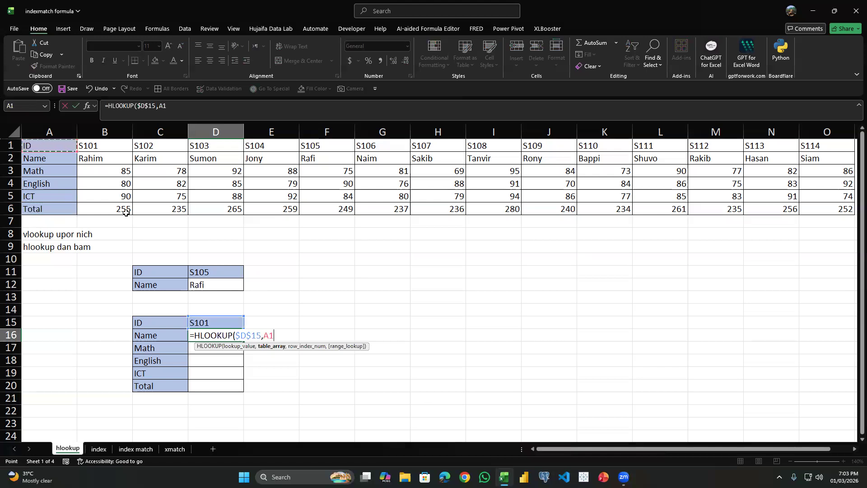
{"action": "key", "text": "ctrl+Down"}
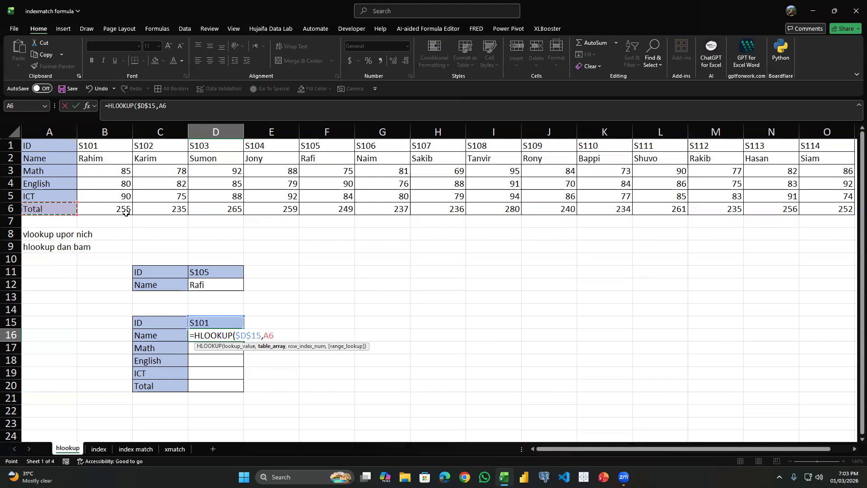
{"action": "key", "text": "ctrl+shift+Up"}
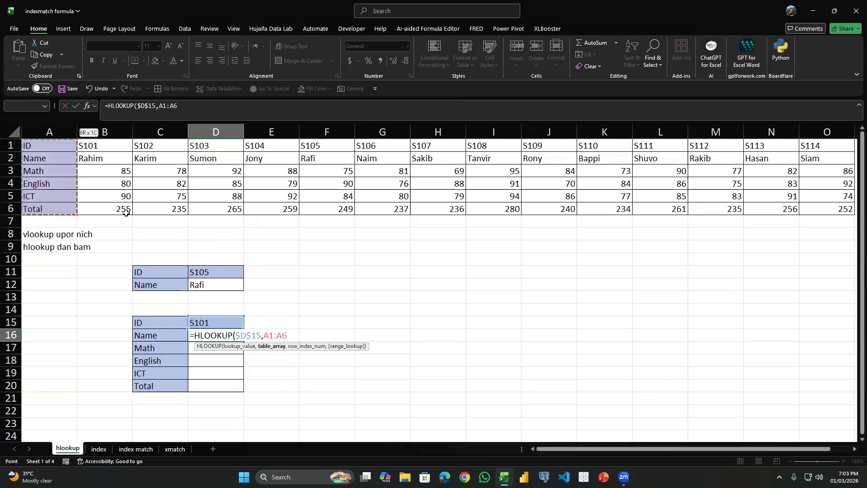
{"action": "key", "text": "ctrl+shift+Right"}
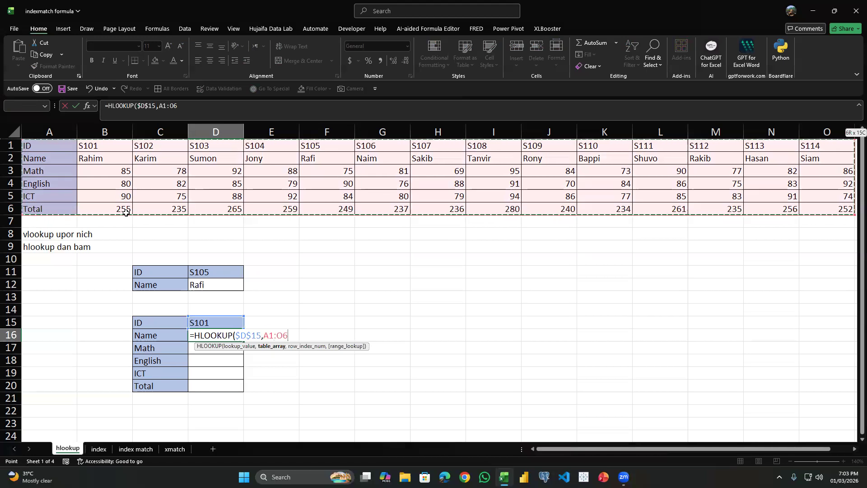
{"action": "key", "text": "F4"}
{"action": "type", "text": ","}
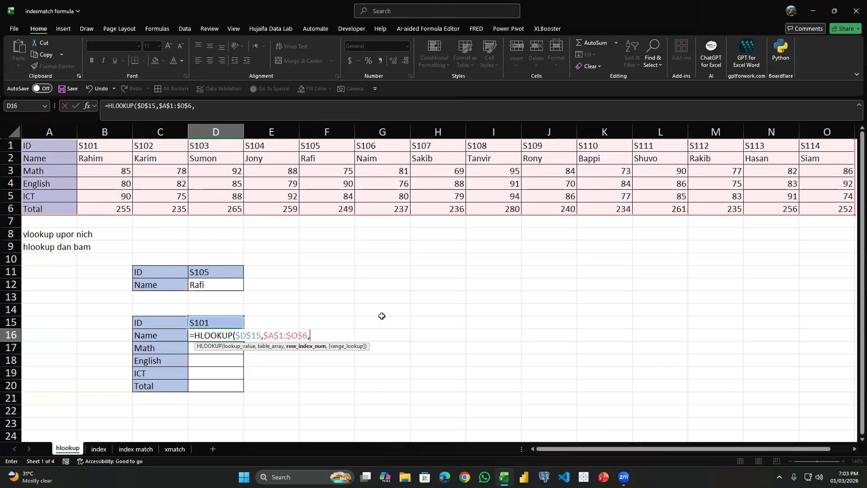
Complete D16's HLOOKUP with ROWS($C$15:C16) as the row index and 0 for an exact match.
{"action": "type", "text": "row"}
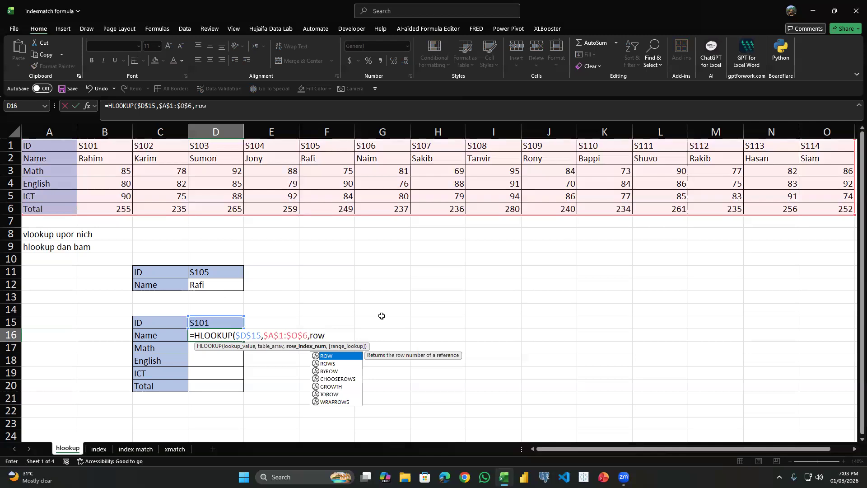
{"action": "type", "text": "s("}
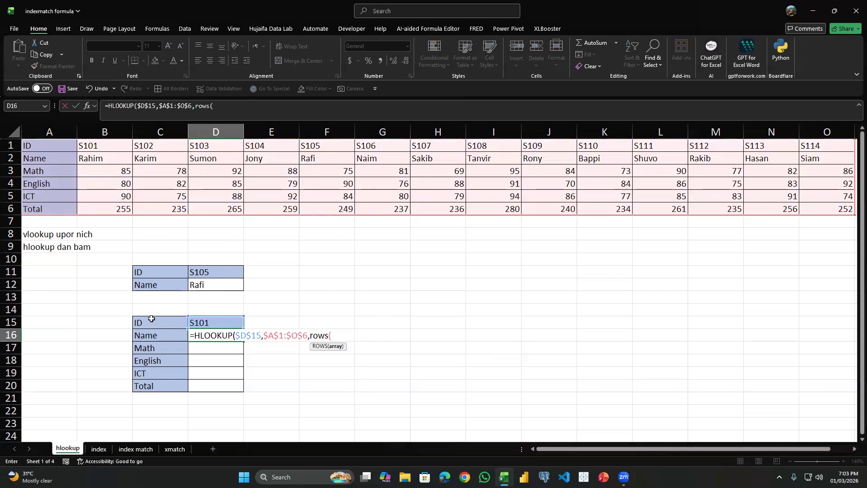
{"action": "left_click_drag", "start_coordinate": [145, 326], "coordinate": [149, 336]}
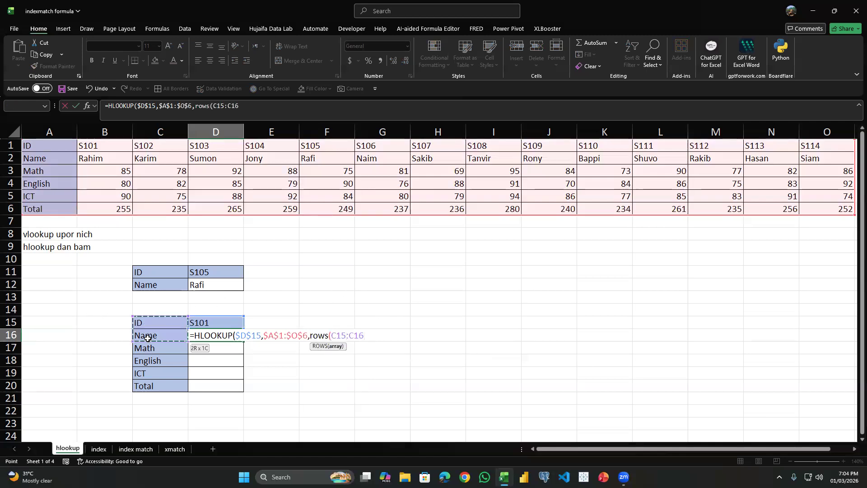
{"action": "double_click", "coordinate": [340, 335]}
{"action": "key", "text": "F4"}
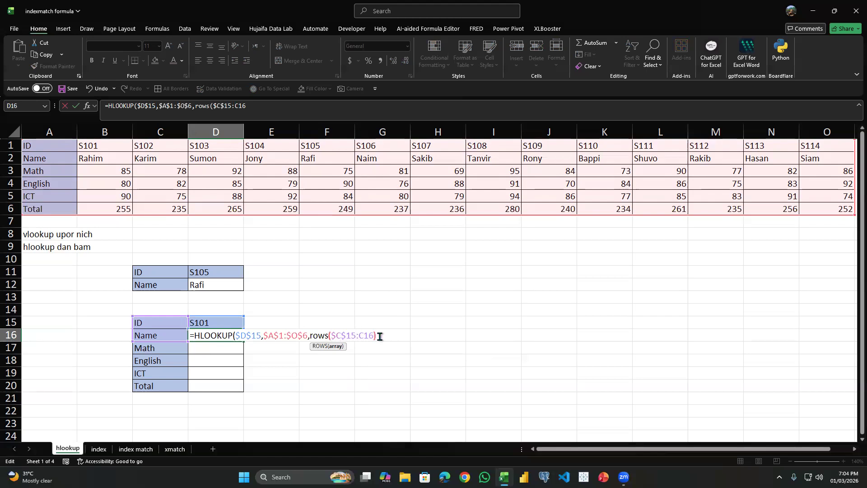
{"action": "type", "text": "),"}
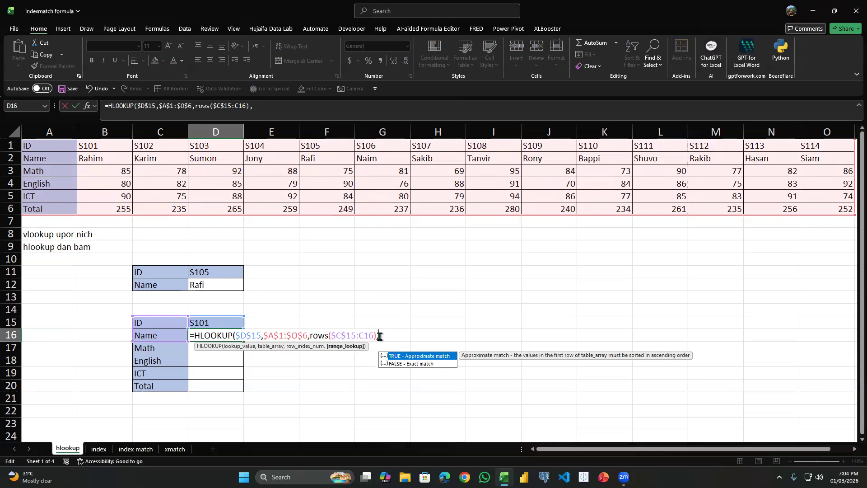
{"action": "type", "text": "0"}
{"action": "key", "text": "Return"}
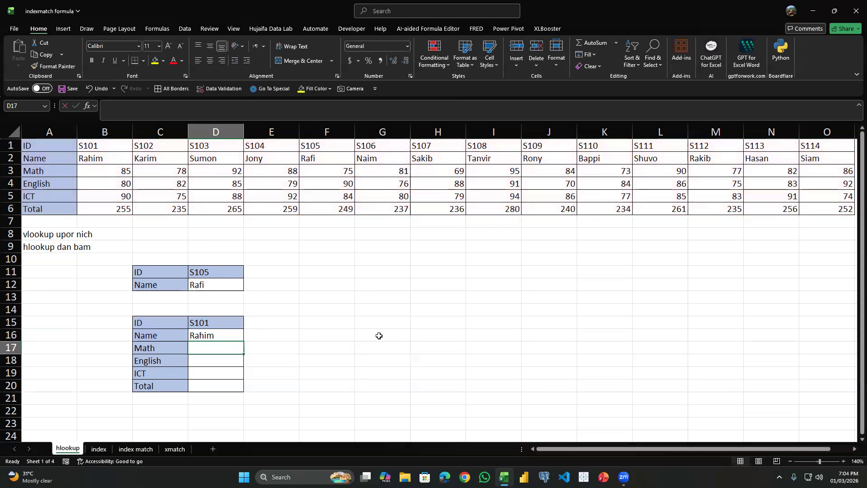
Fill D16's HLOOKUP formula down through D20 and check the results against the table's S101 column.
{"action": "left_click", "coordinate": [235, 334]}
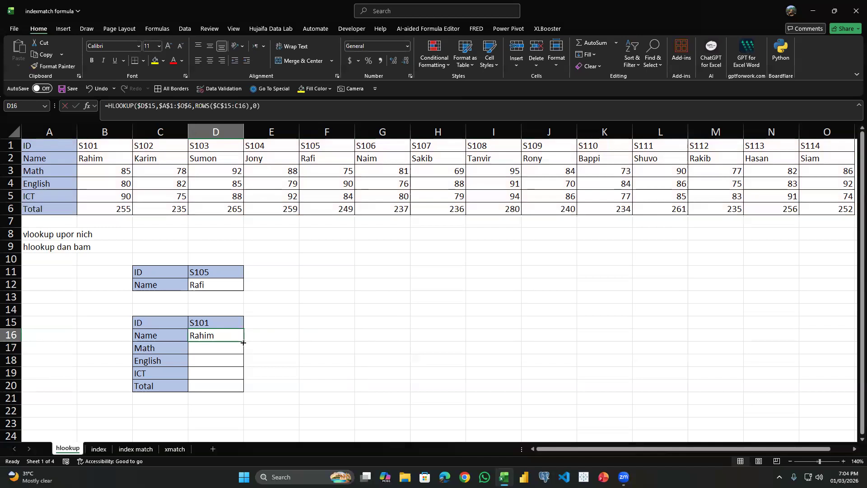
{"action": "left_click_drag", "start_coordinate": [243, 343], "coordinate": [243, 391]}
{"action": "left_click", "coordinate": [223, 347]}
{"action": "left_click", "coordinate": [215, 324]}
{"action": "key", "text": "Down"}
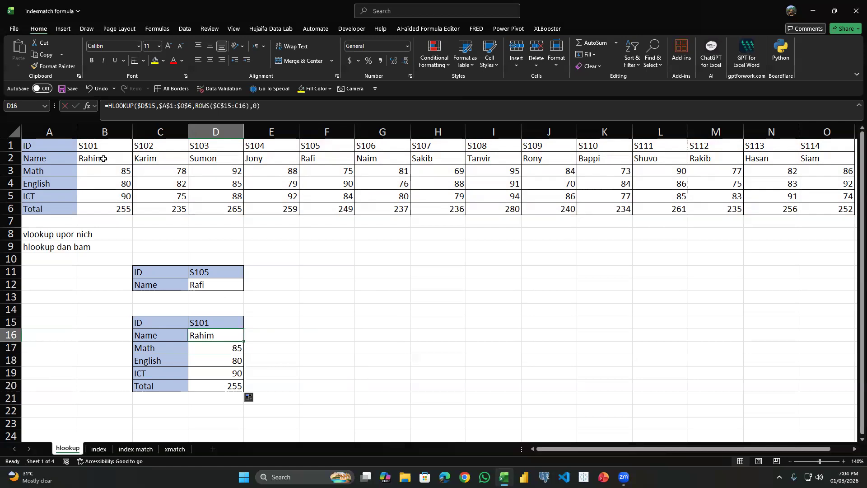
{"action": "left_click", "coordinate": [113, 172]}
{"action": "left_click", "coordinate": [118, 180]}
{"action": "left_click", "coordinate": [128, 210]}
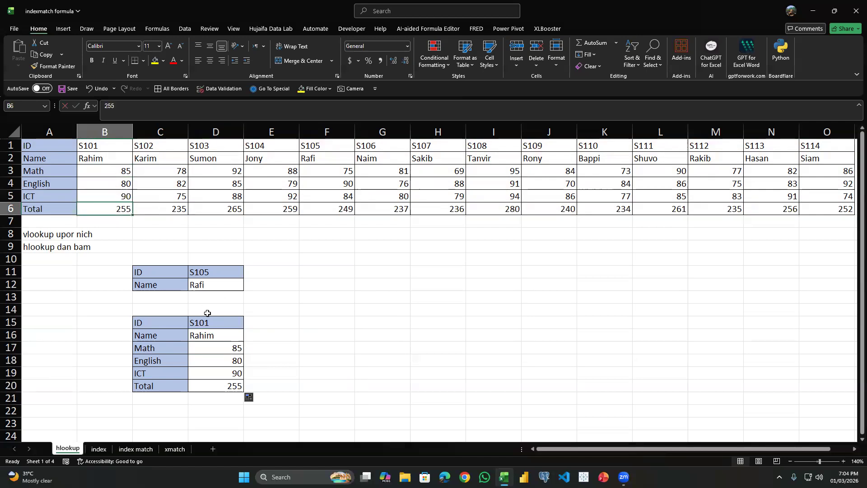
Add list data validation to D15 with the table's ID cells =$B$1:$O$1 as the source.
{"action": "left_click", "coordinate": [229, 323]}
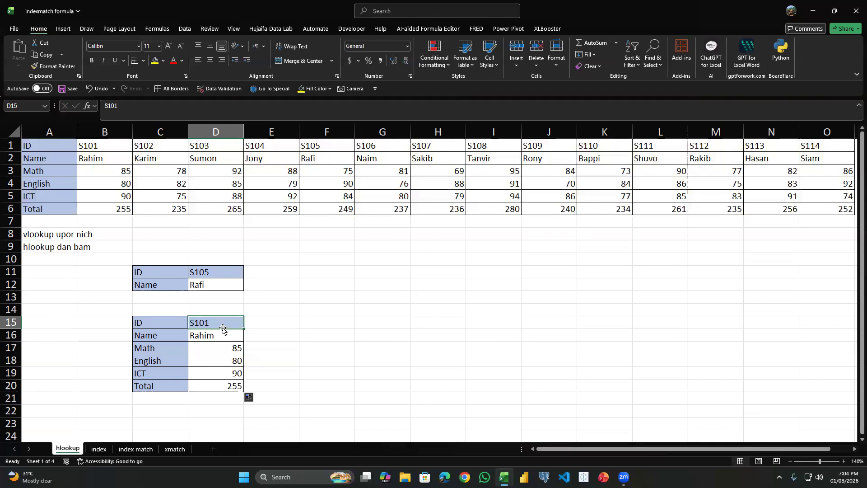
{"action": "left_click", "coordinate": [182, 31]}
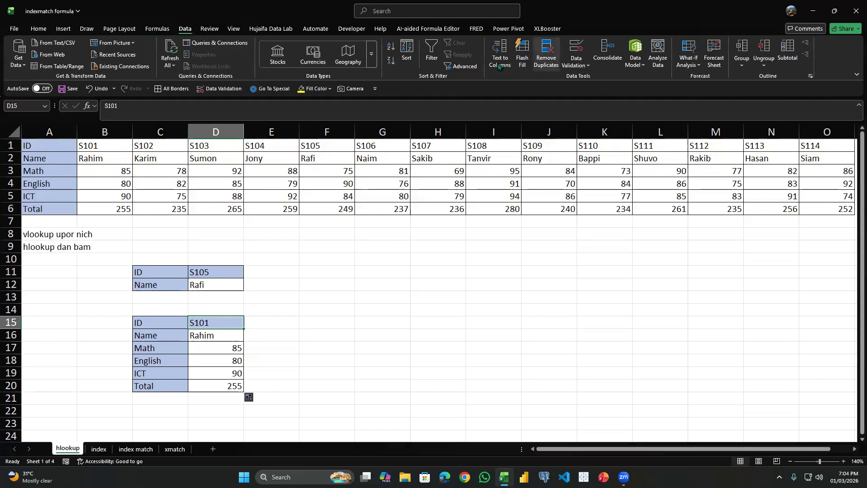
{"action": "left_click", "coordinate": [576, 51]}
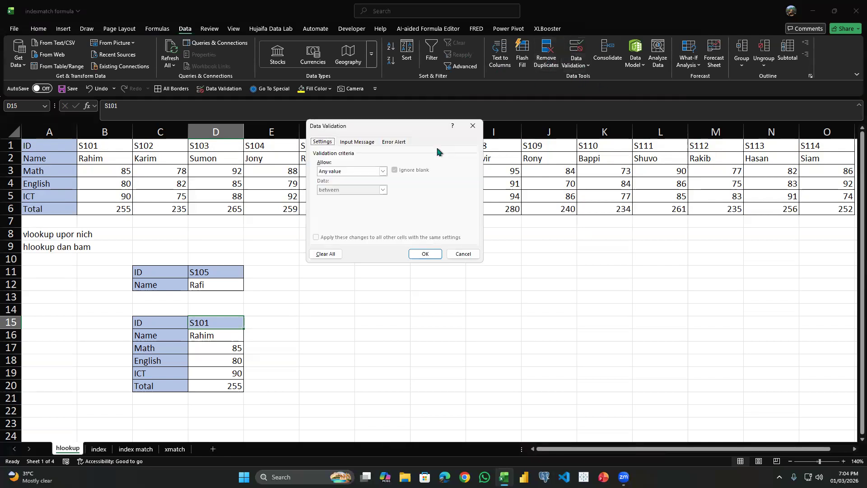
{"action": "left_click", "coordinate": [373, 172]}
{"action": "left_click", "coordinate": [352, 199]}
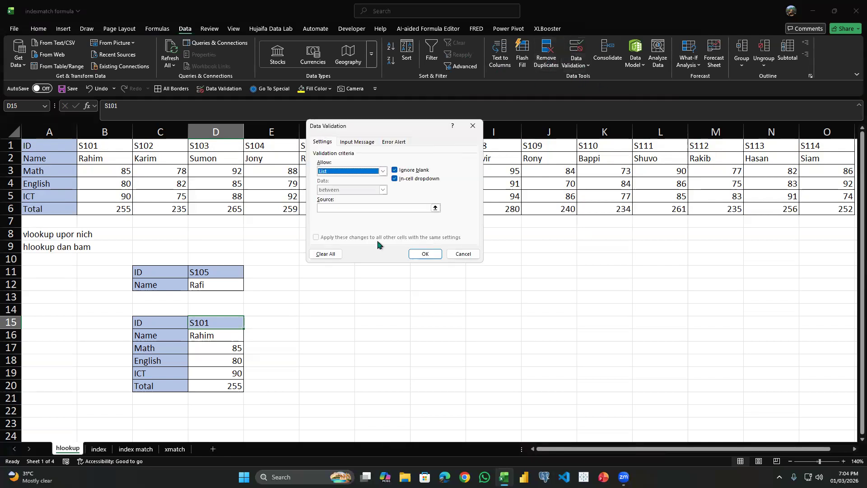
{"action": "left_click", "coordinate": [362, 208]}
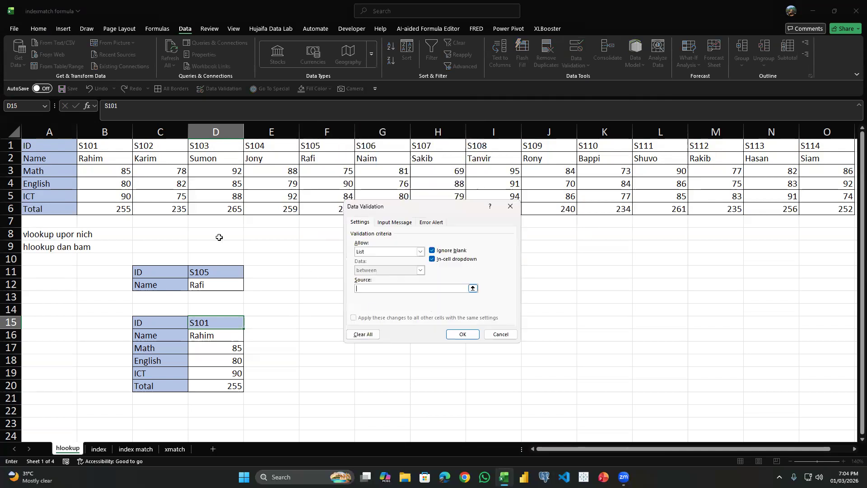
{"action": "left_click", "coordinate": [109, 147]}
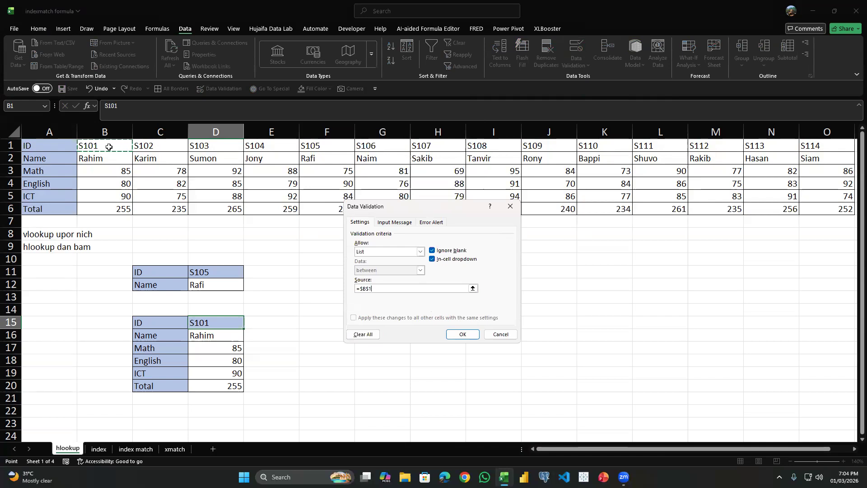
{"action": "key", "text": "ctrl+shift+Right"}
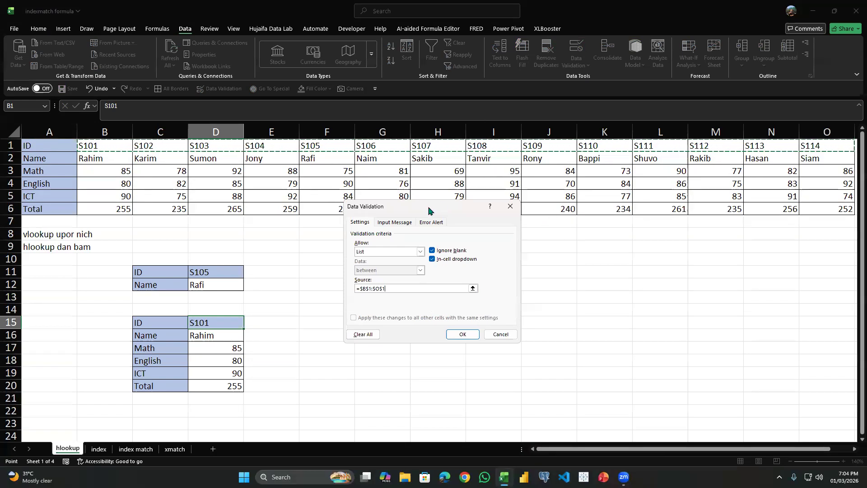
{"action": "left_click", "coordinate": [461, 335]}
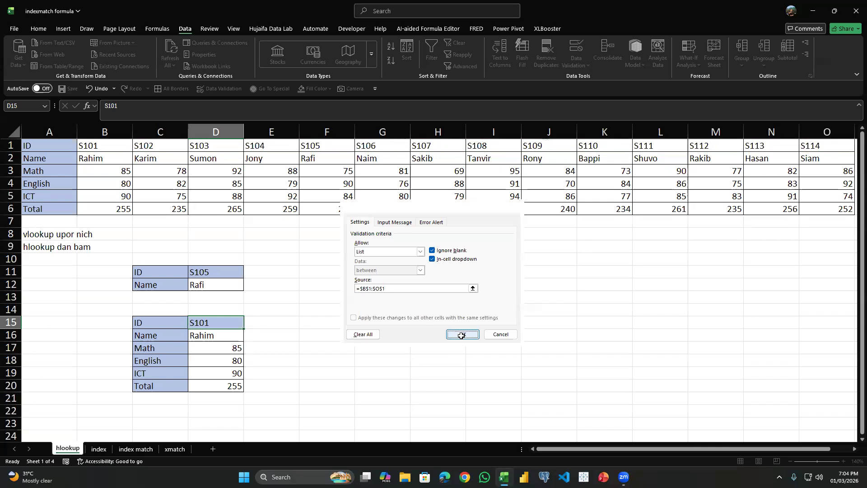
Choose S103 from the ID dropdown list in D15.
{"action": "left_click", "coordinate": [248, 324]}
{"action": "left_click", "coordinate": [213, 351]}
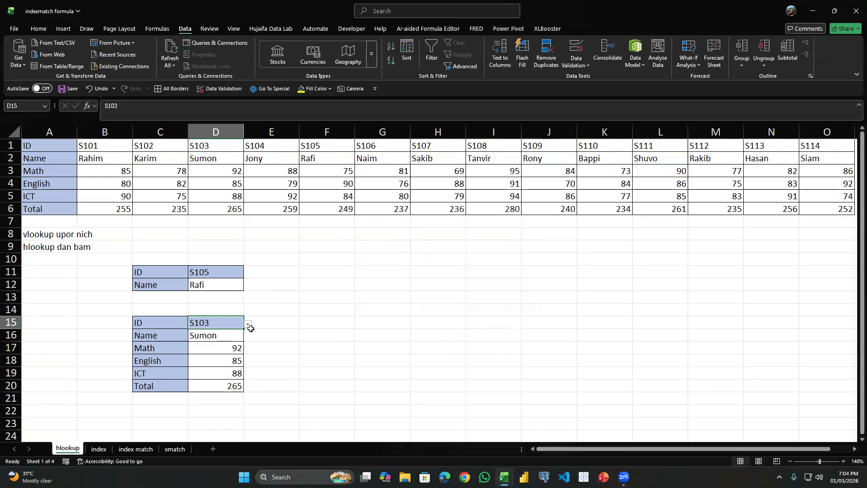
{"action": "left_click", "coordinate": [396, 256]}
{"action": "left_click", "coordinate": [325, 267]}
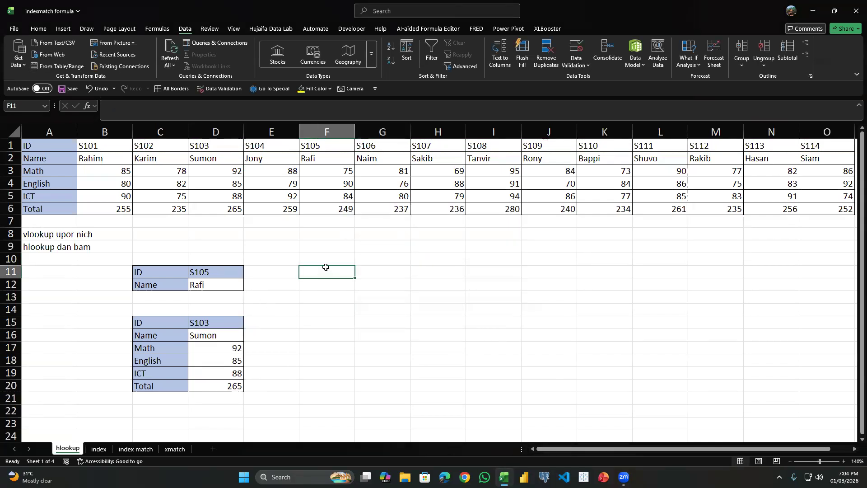
Enter a ROW formula without an argument in F15 and extend it to =ROW()-13.
{"action": "left_click", "coordinate": [324, 324]}
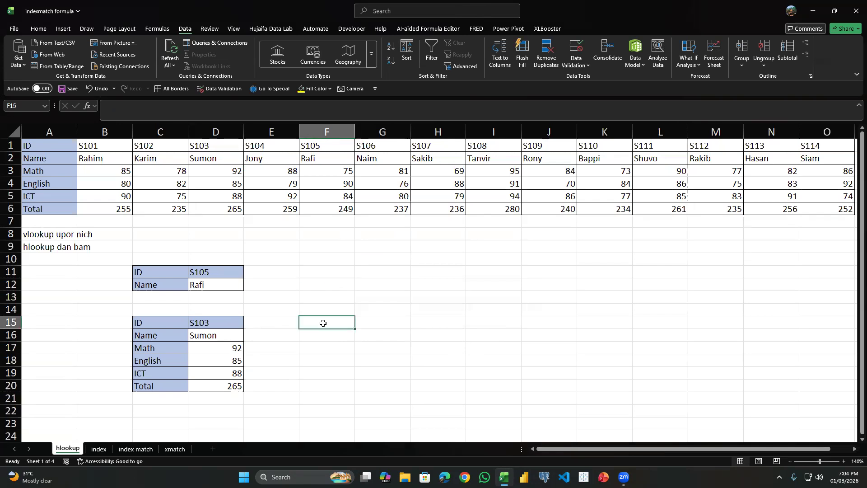
{"action": "type", "text": "=row()"}
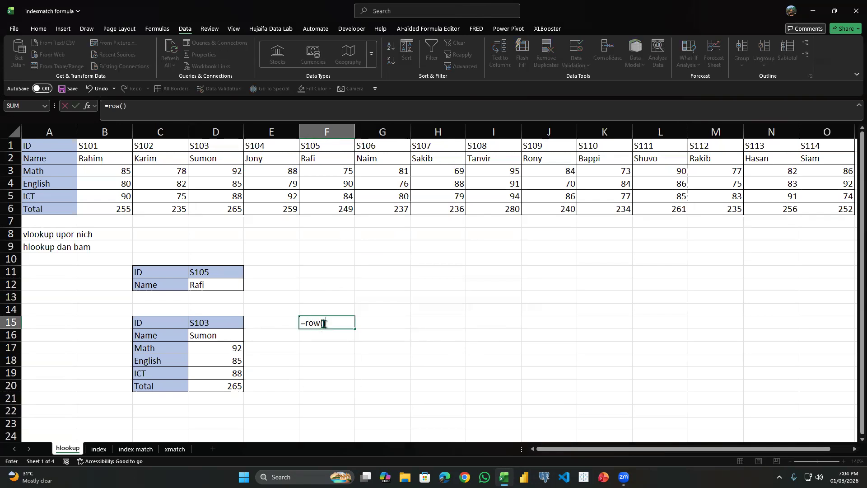
{"action": "key", "text": "Return"}
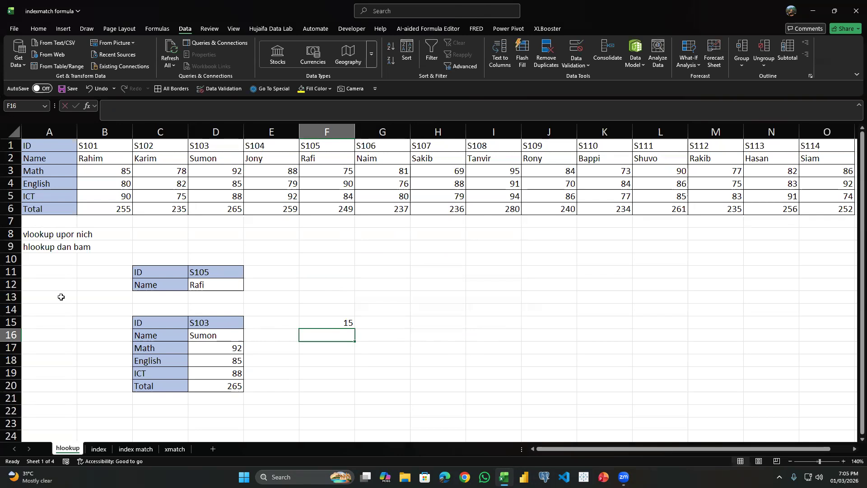
{"action": "left_click", "coordinate": [328, 324]}
{"action": "double_click", "coordinate": [327, 324]}
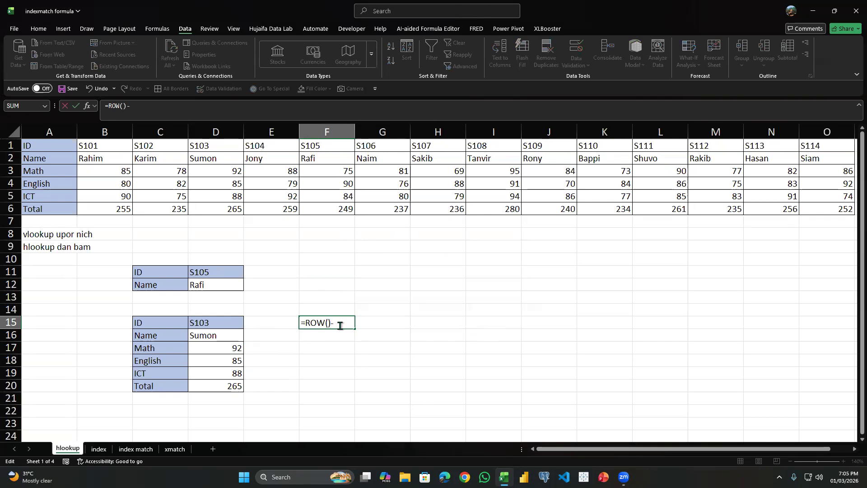
{"action": "key", "text": "Return"}
Fill F15's ROW formula down through F20.
{"action": "left_click_drag", "start_coordinate": [340, 324], "coordinate": [297, 337]}
{"action": "left_click", "coordinate": [297, 332]}
{"action": "left_click", "coordinate": [347, 325]}
{"action": "left_click", "coordinate": [356, 330]}
{"action": "left_click", "coordinate": [352, 327]}
{"action": "left_click_drag", "start_coordinate": [356, 330], "coordinate": [344, 375]}
{"action": "left_click", "coordinate": [343, 325]}
{"action": "left_click_drag", "start_coordinate": [353, 329], "coordinate": [341, 388]}
Begin a ROWS formula in G15 with the range E15:E16 as its array.
{"action": "left_click", "coordinate": [389, 320]}
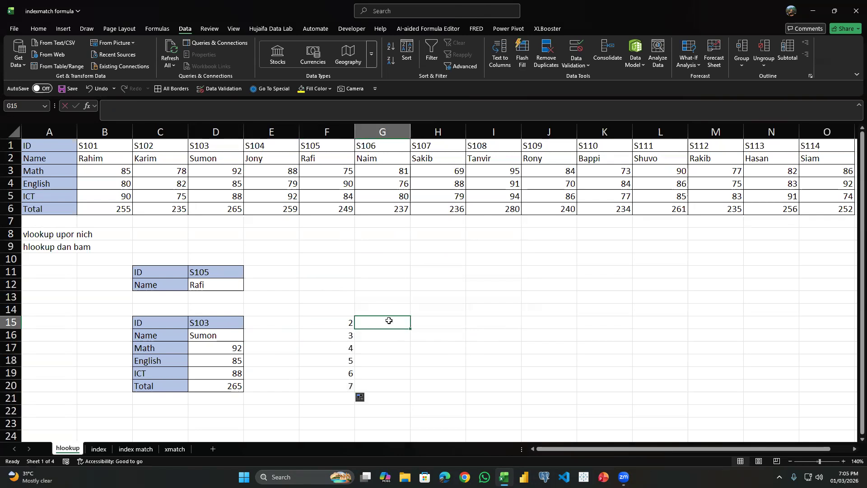
{"action": "type", "text": "="}
{"action": "type", "text": "wor"}
{"action": "key", "text": "BackSpace"}
{"action": "key", "text": "BackSpace"}
{"action": "key", "text": "BackSpace"}
{"action": "type", "text": "rows("}
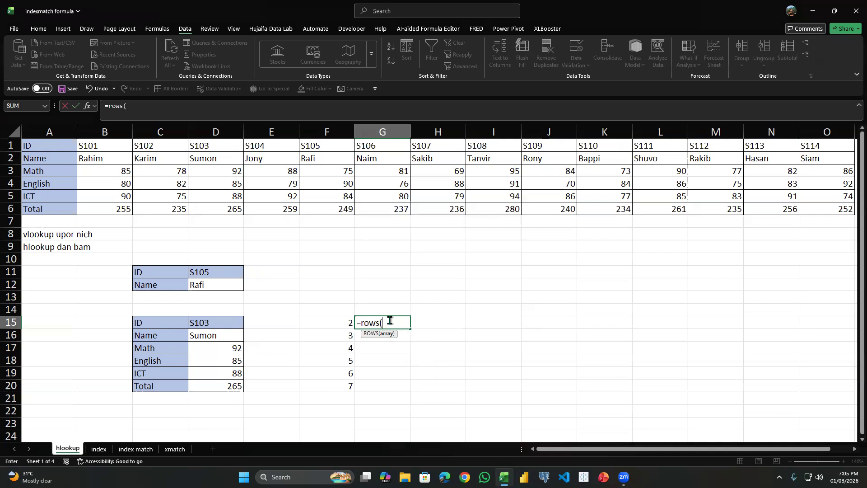
{"action": "left_click", "coordinate": [279, 322]}
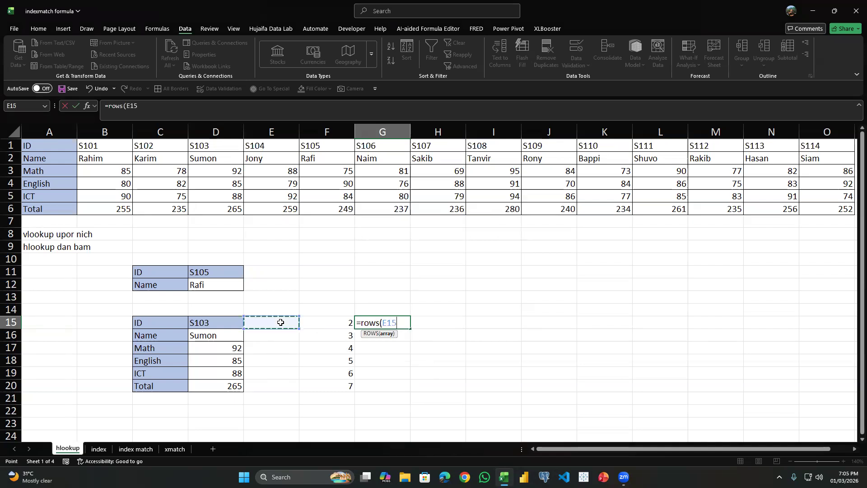
{"action": "left_click_drag", "start_coordinate": [274, 320], "coordinate": [272, 337]}
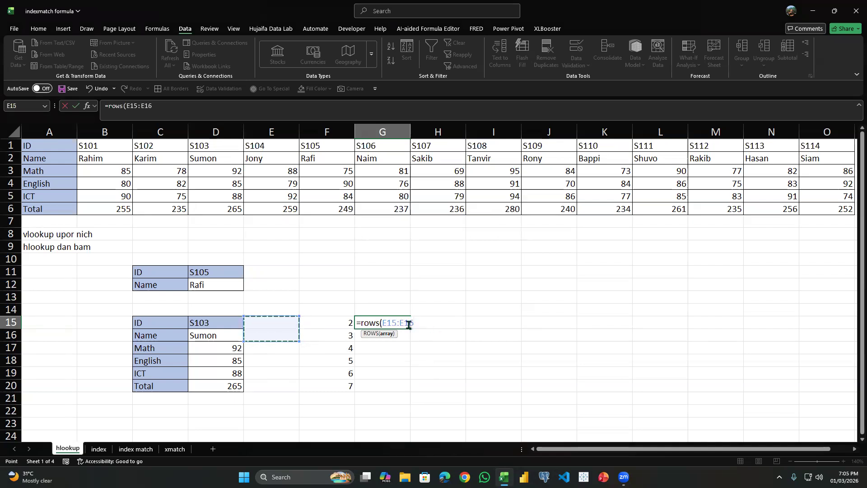
Make the range's starting reference absolute and complete G15's formula as =ROWS($E$15:E16).
{"action": "left_click", "coordinate": [391, 323]}
{"action": "key", "text": "F4"}
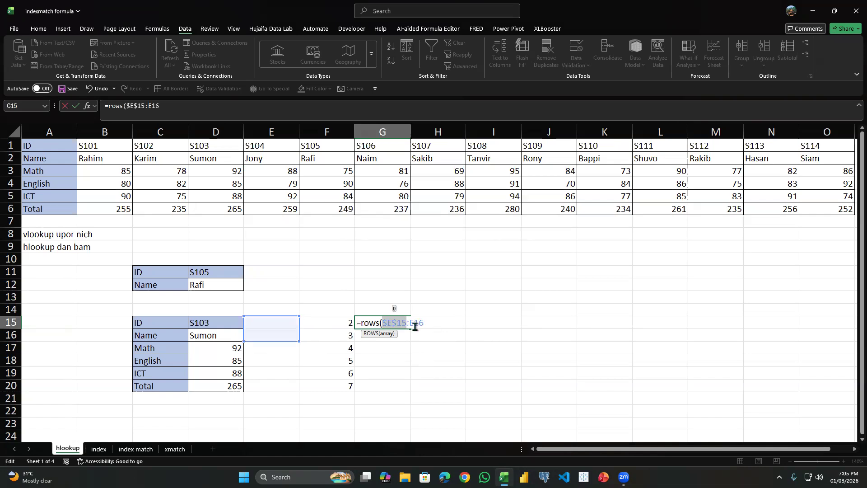
{"action": "key", "text": "Left"}
{"action": "key", "text": "ctrl+Left"}
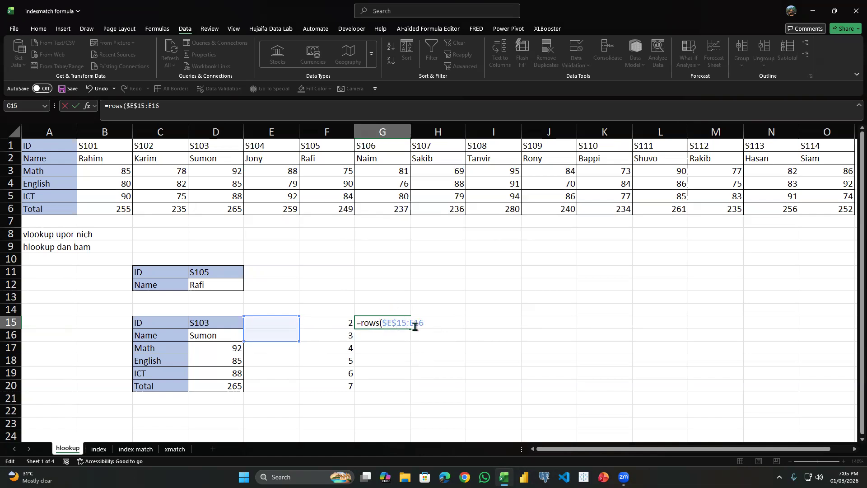
{"action": "key", "text": "End"}
{"action": "type", "text": ")"}
{"action": "key", "text": "Return"}
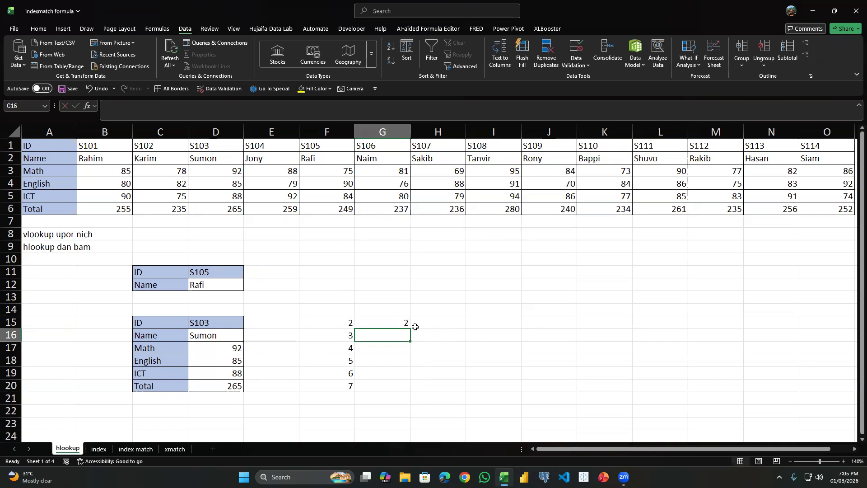
Fill G15's ROWS formula down through G21 and compare it with the ROW formula in F15.
{"action": "left_click", "coordinate": [409, 327]}
{"action": "left_click_drag", "start_coordinate": [412, 330], "coordinate": [412, 405]}
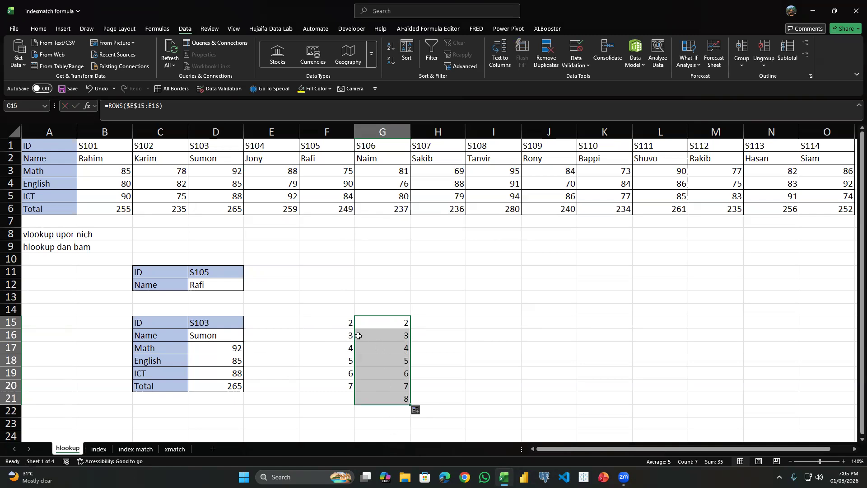
{"action": "left_click", "coordinate": [326, 323]}
{"action": "key", "text": "Right"}
{"action": "key", "text": "Left"}
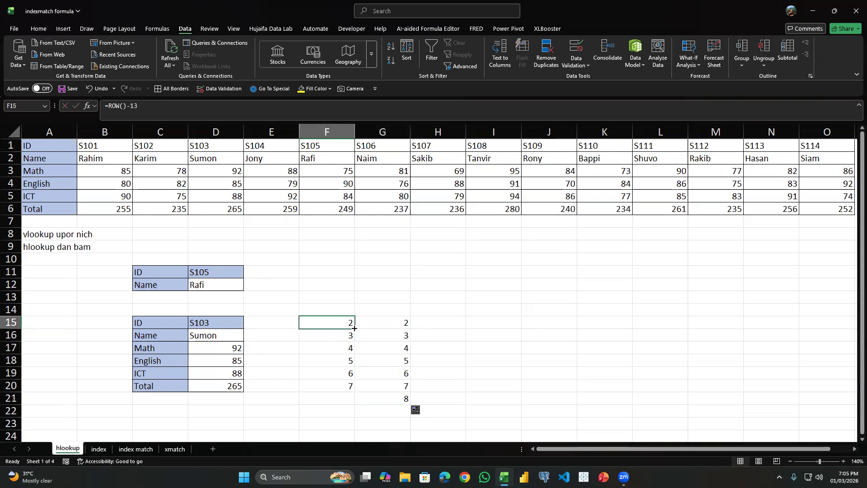
Examine how the ROWS row-index argument expands between the HLOOKUP formulas in D16 and D17.
{"action": "left_click", "coordinate": [220, 338]}
{"action": "double_click", "coordinate": [221, 337]}
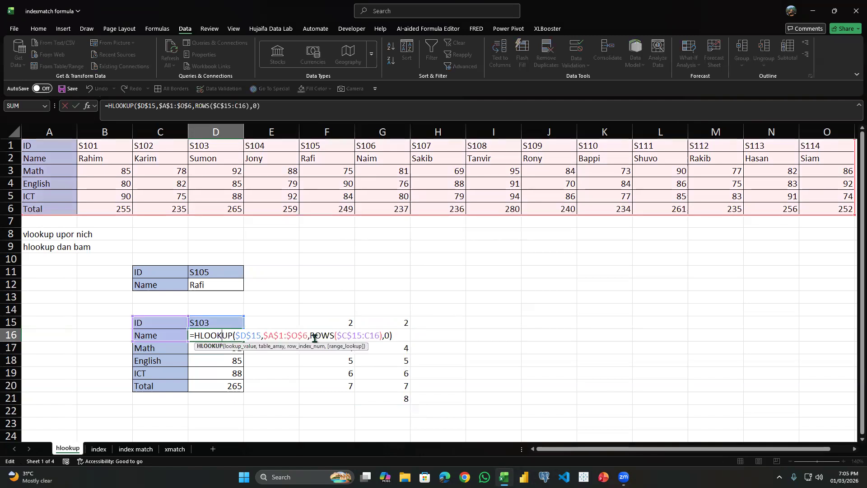
{"action": "left_click", "coordinate": [321, 336]}
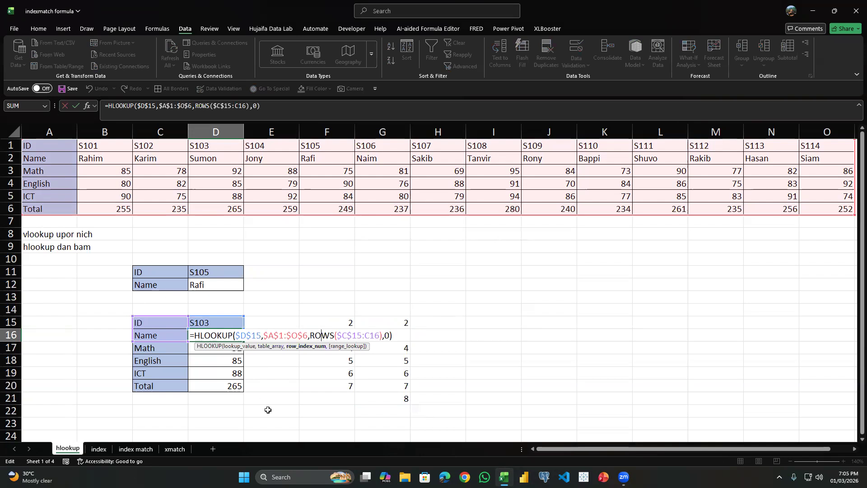
{"action": "left_click_drag", "start_coordinate": [230, 400], "coordinate": [256, 413]}
{"action": "left_click", "coordinate": [229, 324]}
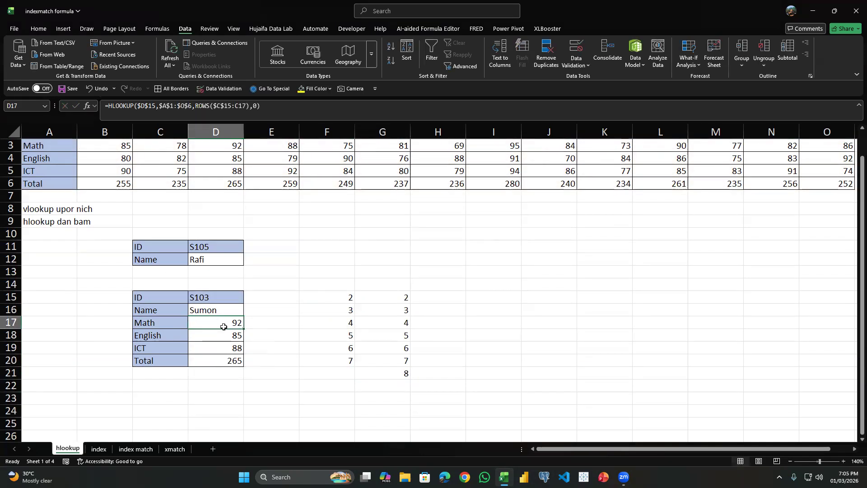
{"action": "double_click", "coordinate": [228, 323]}
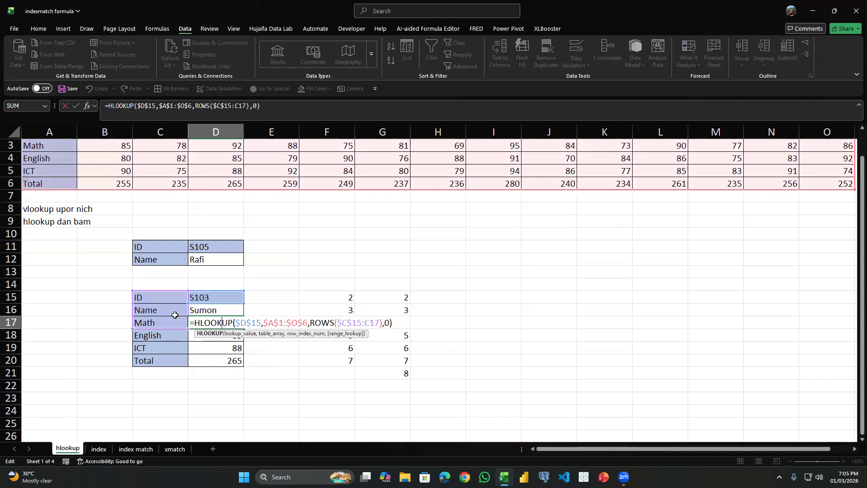
{"action": "left_click", "coordinate": [375, 271]}
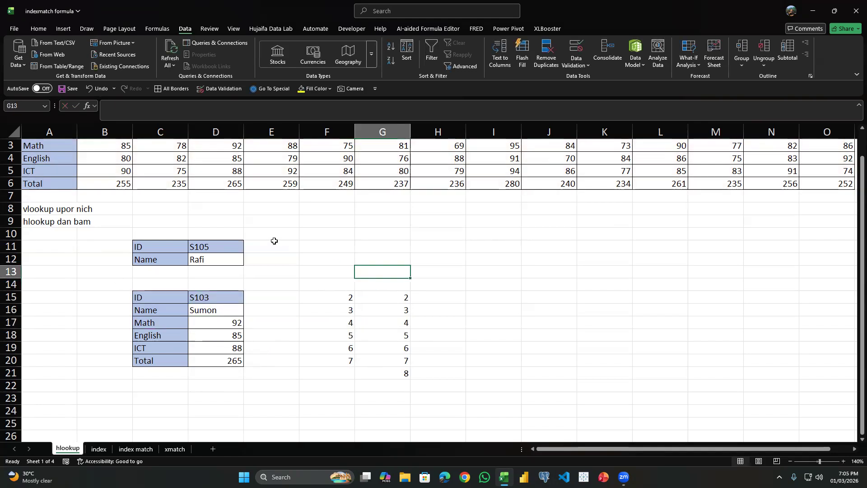
{"action": "scroll", "coordinate": [256, 242], "scroll_direction": "up", "scroll_amount": 1}
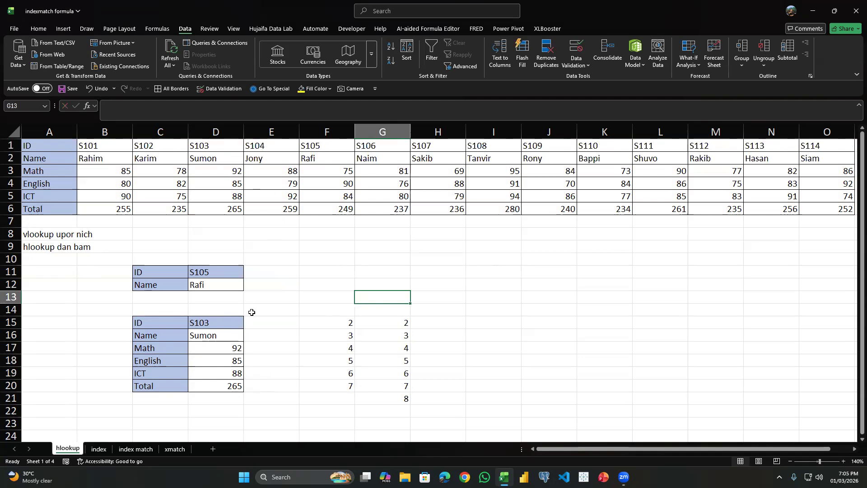
Extend the sheet selection from hlookup to the index sheet and look over its product table and lookup cells.
{"action": "key", "text": "ctrl+shift+Page_Down"}
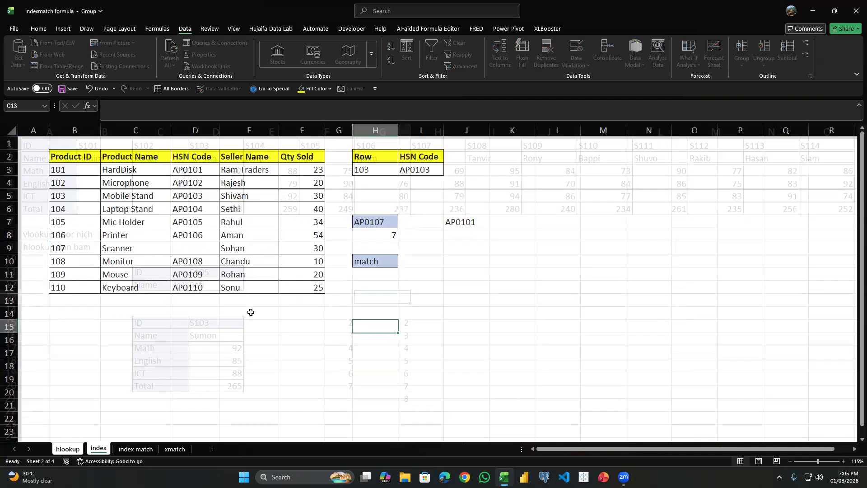
{"action": "left_click", "coordinate": [404, 221]}
{"action": "left_click", "coordinate": [405, 201]}
{"action": "left_click", "coordinate": [333, 312]}
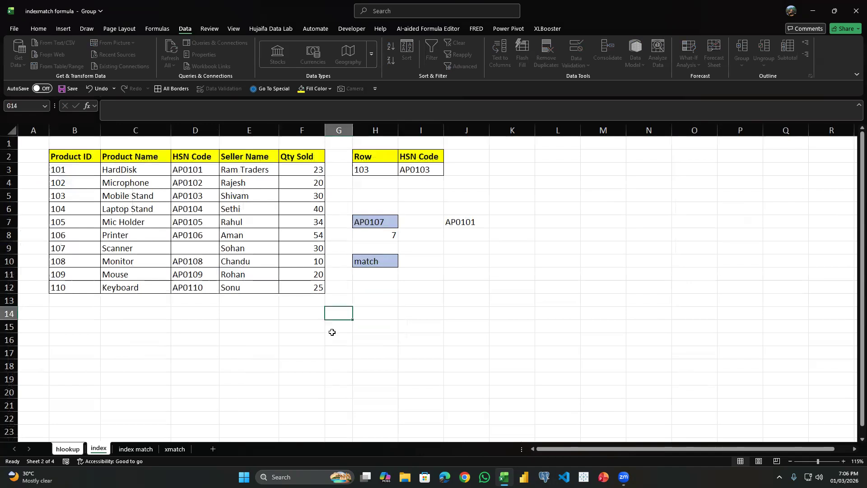
{"action": "left_click", "coordinate": [334, 328]}
{"action": "left_click", "coordinate": [387, 298]}
{"action": "left_click", "coordinate": [406, 298]}
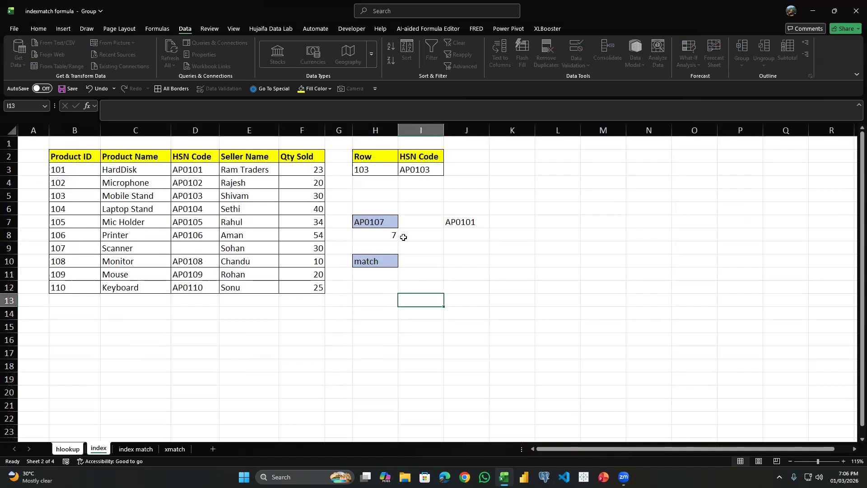
Copy the HSN Code header from D2 into H11, below the match label.
{"action": "left_click", "coordinate": [393, 286]}
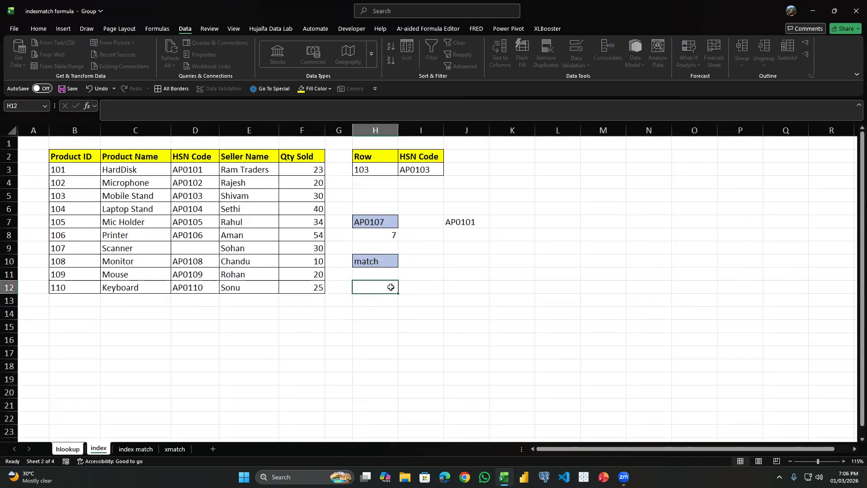
{"action": "key", "text": "Up"}
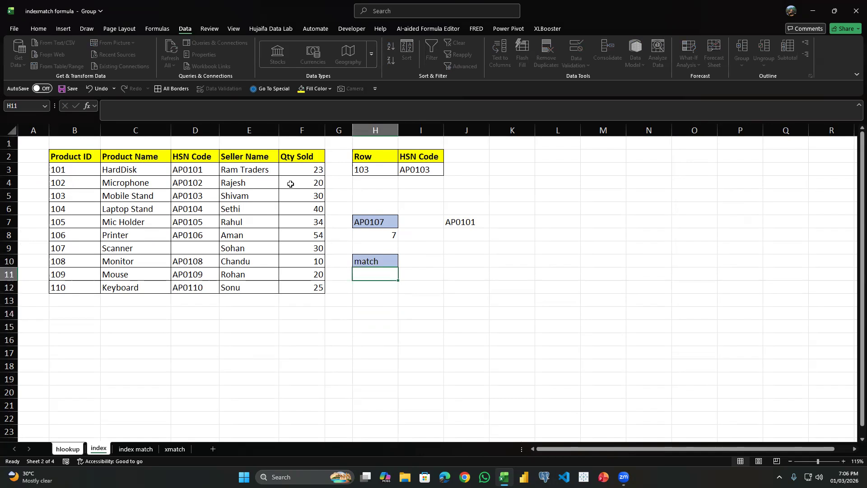
{"action": "left_click", "coordinate": [193, 152]}
{"action": "key", "text": "ctrl+c"}
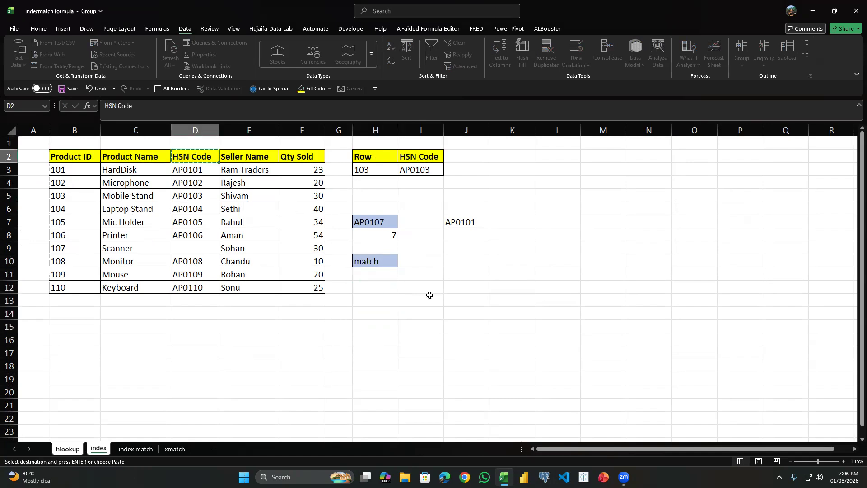
{"action": "left_click", "coordinate": [422, 272]}
{"action": "key", "text": "Left"}
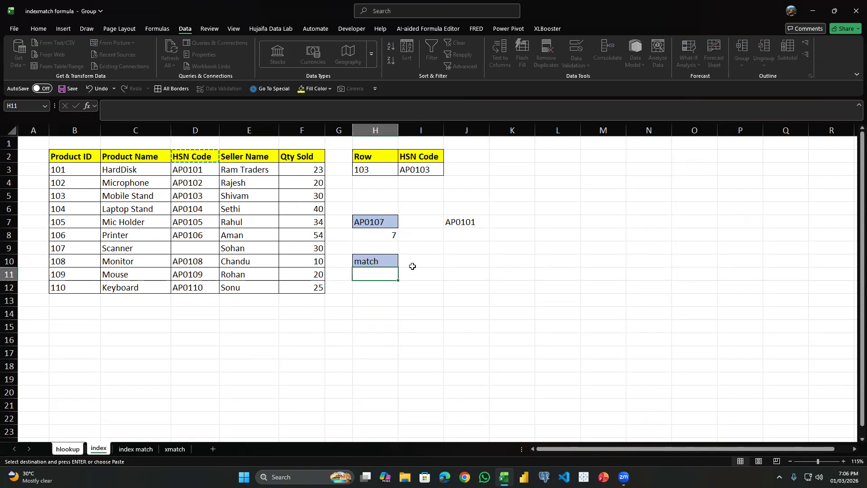
{"action": "key", "text": "ctrl+v"}
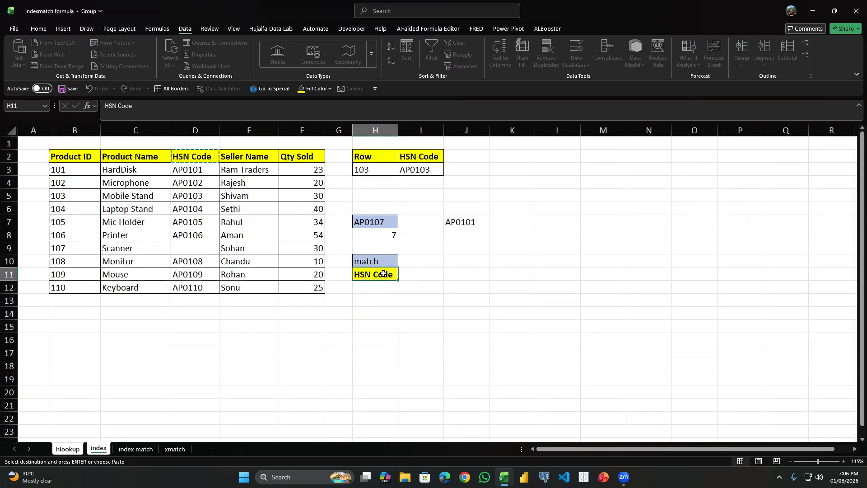
Start a MATCH formula in H12 with the HSN Code header in H11 as the lookup value.
{"action": "left_click_drag", "start_coordinate": [83, 156], "coordinate": [319, 159]}
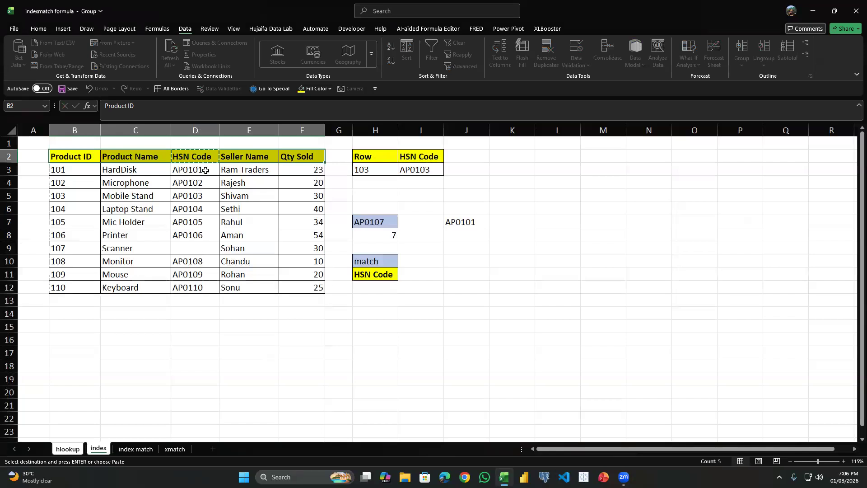
{"action": "left_click", "coordinate": [224, 158]}
{"action": "left_click", "coordinate": [386, 288]}
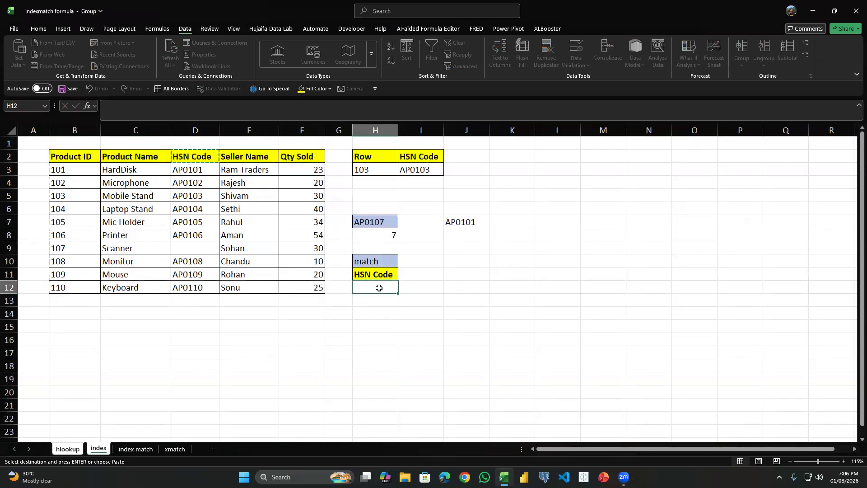
{"action": "left_click_drag", "start_coordinate": [83, 158], "coordinate": [316, 156]}
{"action": "left_click_drag", "start_coordinate": [95, 174], "coordinate": [118, 283]}
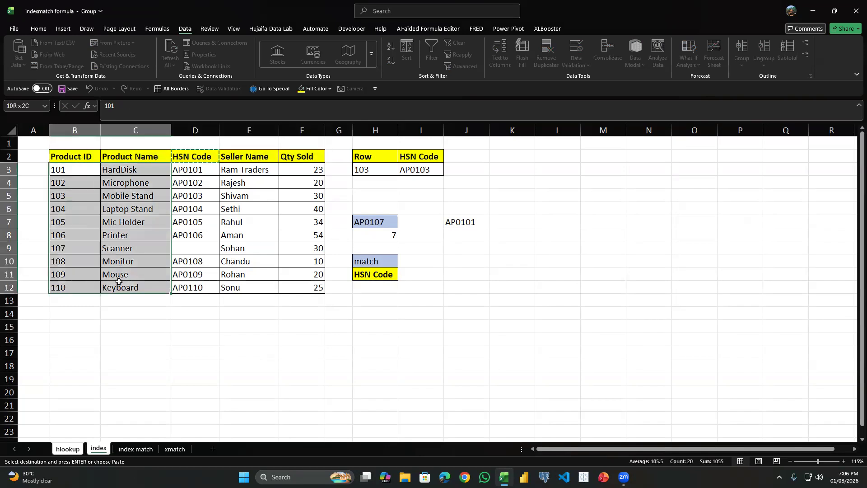
{"action": "left_click", "coordinate": [391, 285]}
{"action": "type", "text": "="}
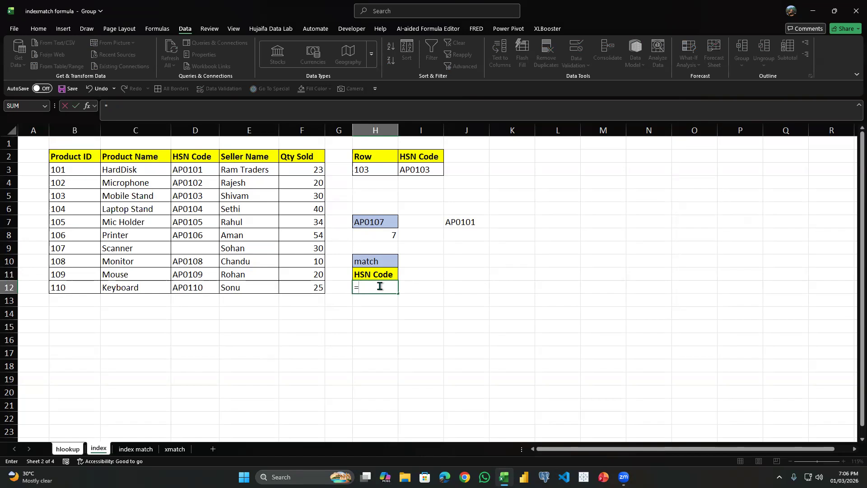
{"action": "type", "text": "match"}
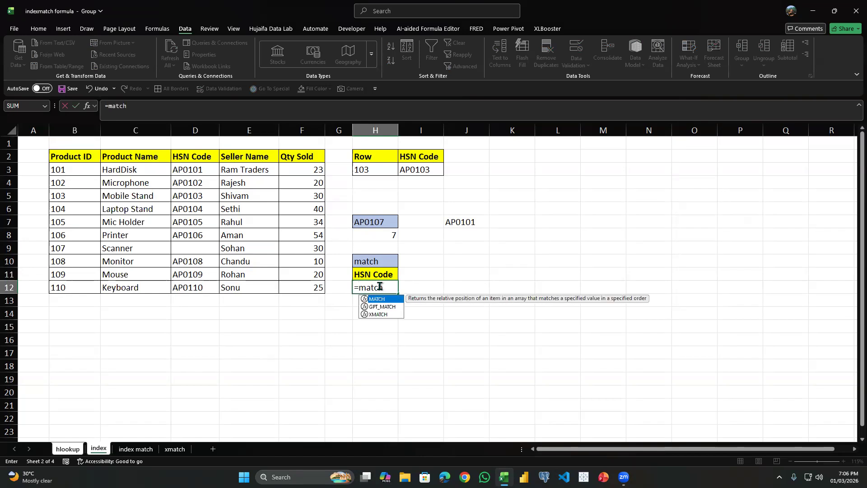
{"action": "key", "text": "Tab"}
{"action": "key", "text": "Up"}
{"action": "type", "text": ","}
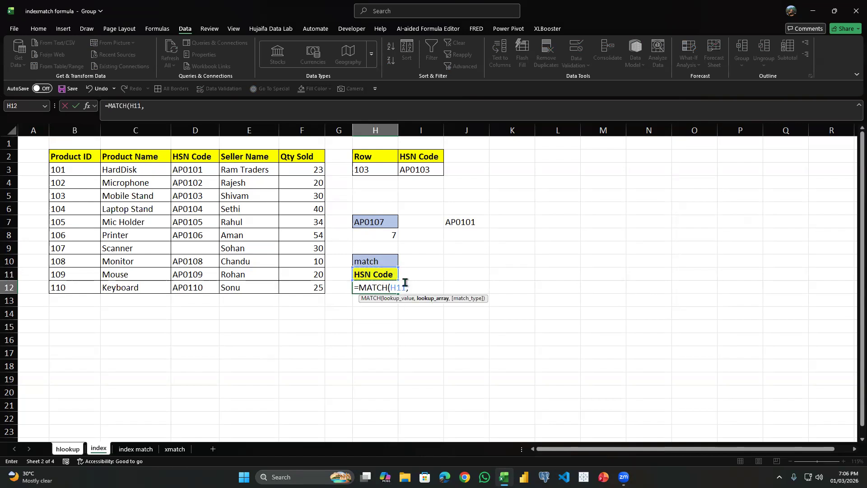
Complete H12's formula as =MATCH(H11,B2:F2,0) and compare its result with the table's HSN Code column.
{"action": "left_click_drag", "start_coordinate": [66, 159], "coordinate": [299, 156]}
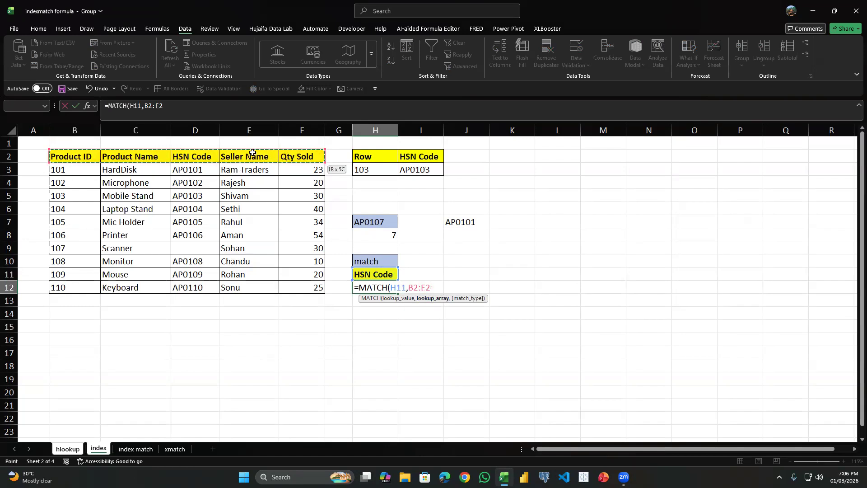
{"action": "type", "text": ","}
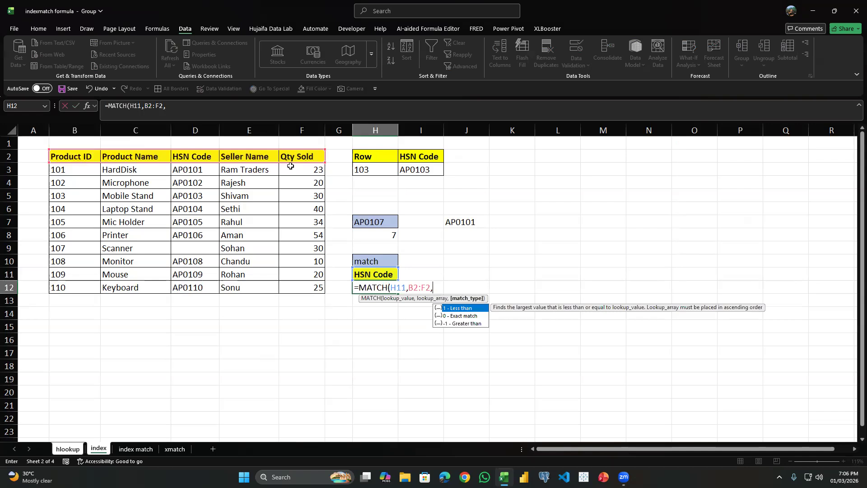
{"action": "type", "text": "0)"}
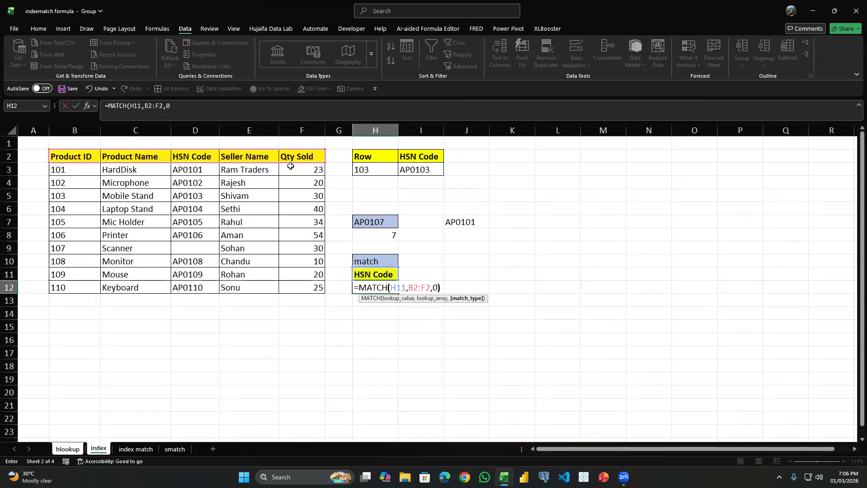
{"action": "key", "text": "Return"}
{"action": "left_click", "coordinate": [181, 172]}
{"action": "left_click", "coordinate": [363, 291]}
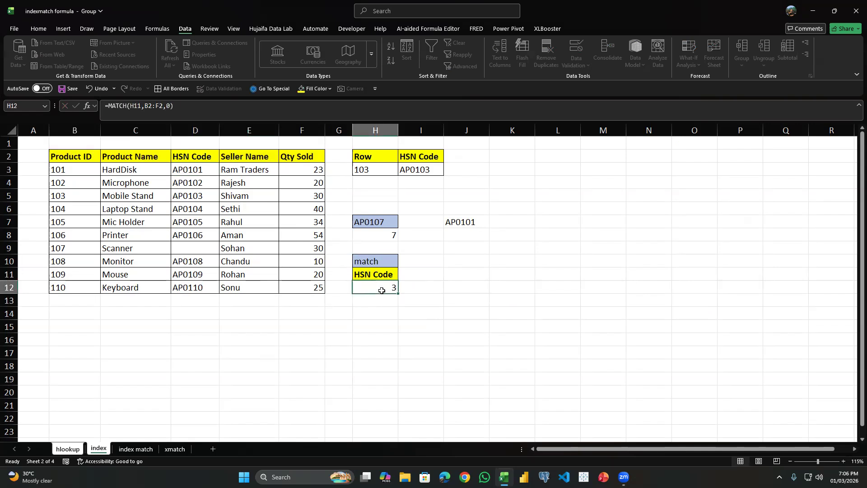
Copy product ID 104 from B6 into J11, header cell B2 and J10.
{"action": "left_click", "coordinate": [83, 208]}
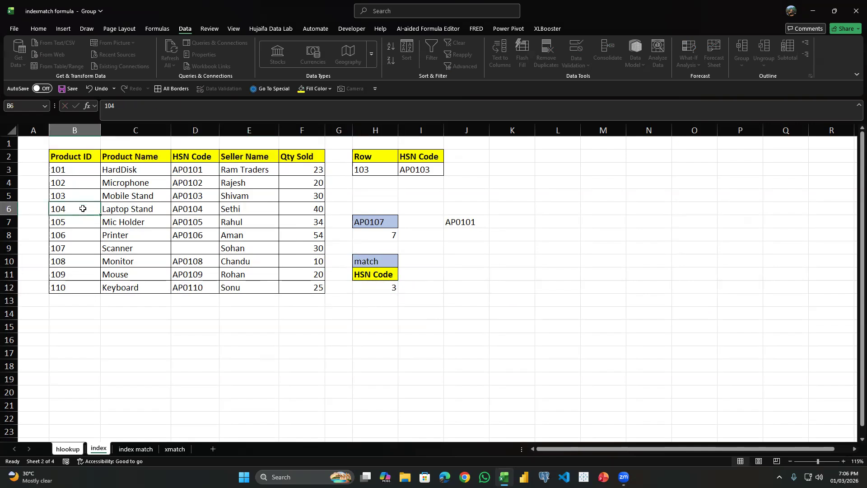
{"action": "key", "text": "ctrl+c"}
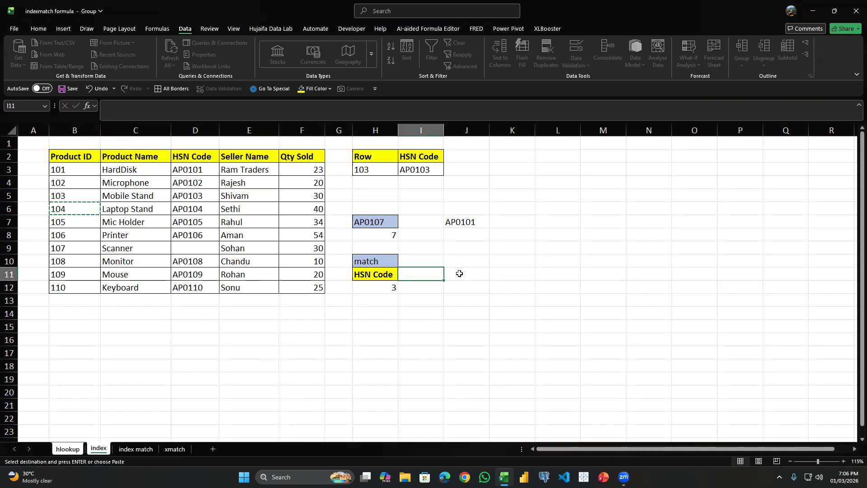
{"action": "left_click", "coordinate": [462, 275]}
{"action": "key", "text": "ctrl+v"}
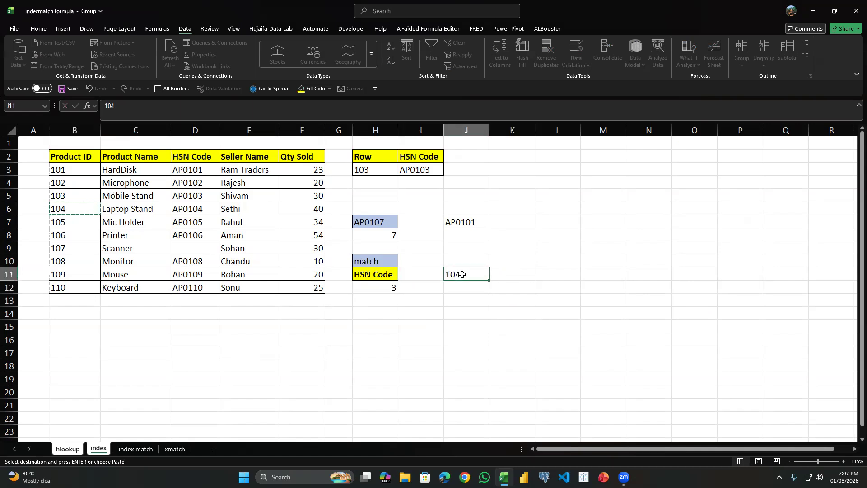
{"action": "left_click", "coordinate": [66, 157]}
{"action": "key", "text": "ctrl+v"}
{"action": "left_click", "coordinate": [463, 257]}
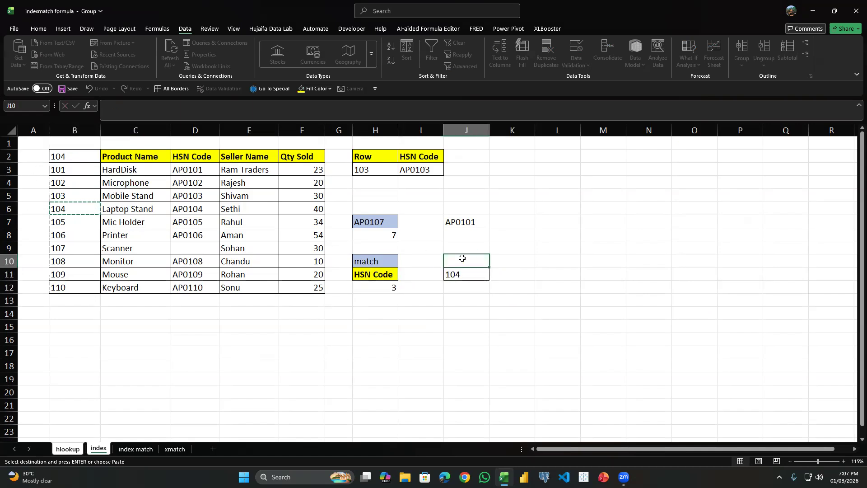
{"action": "key", "text": "ctrl+v"}
{"action": "left_click", "coordinate": [472, 225]}
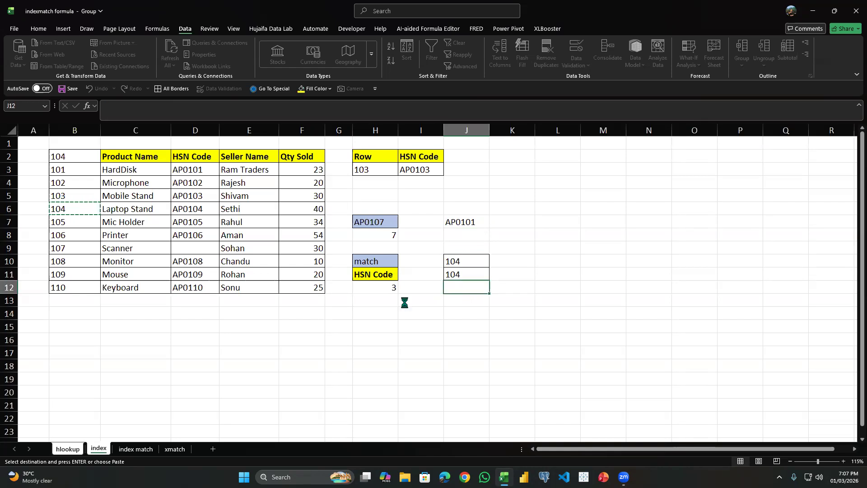
Retype the header in B2 as Product id and fill the cell yellow.
{"action": "left_click", "coordinate": [74, 168]}
{"action": "left_click", "coordinate": [73, 159]}
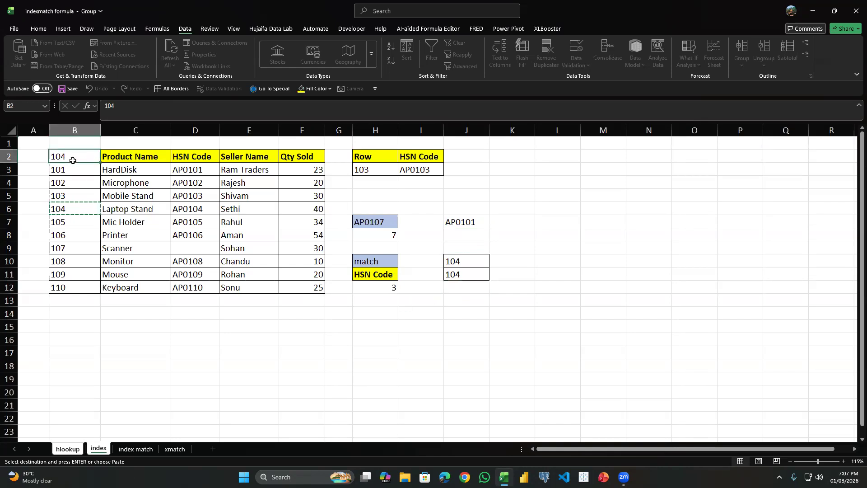
{"action": "type", "text": "Product "}
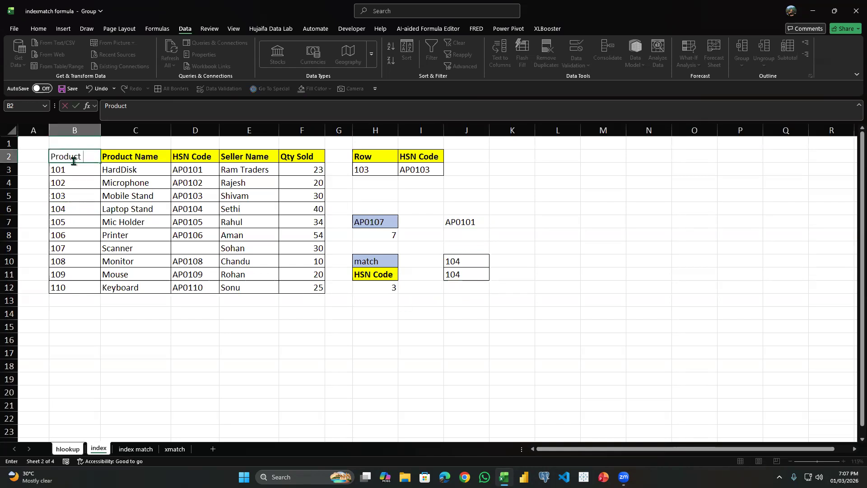
{"action": "type", "text": "id"}
{"action": "key", "text": "Return"}
{"action": "left_click", "coordinate": [73, 160]}
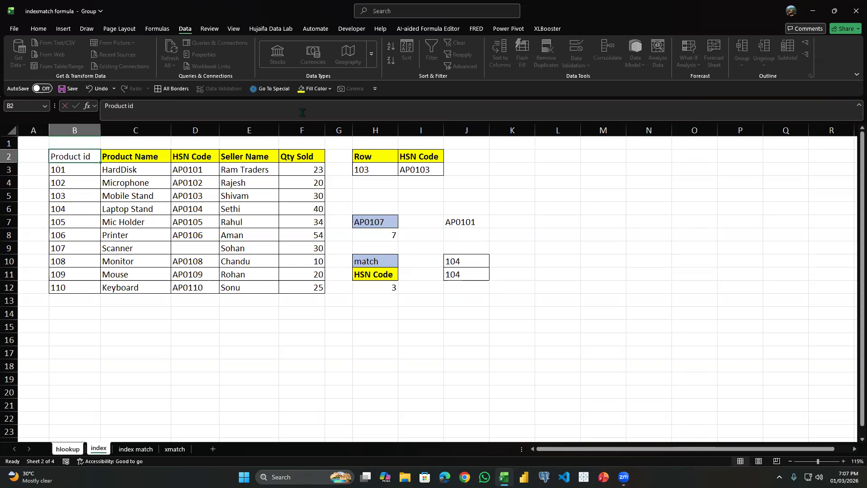
{"action": "left_click", "coordinate": [302, 89]}
Clear the extra product ID from J11.
{"action": "left_click", "coordinate": [457, 287]}
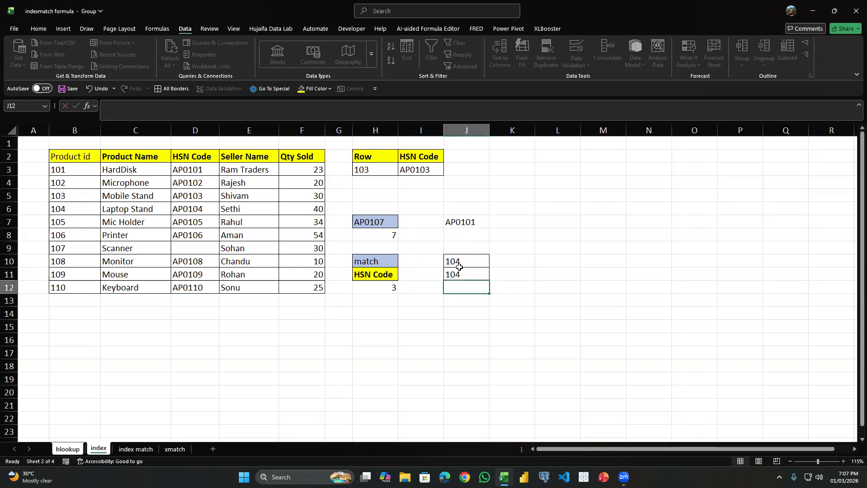
{"action": "left_click", "coordinate": [463, 270]}
{"action": "key", "text": "Delete"}
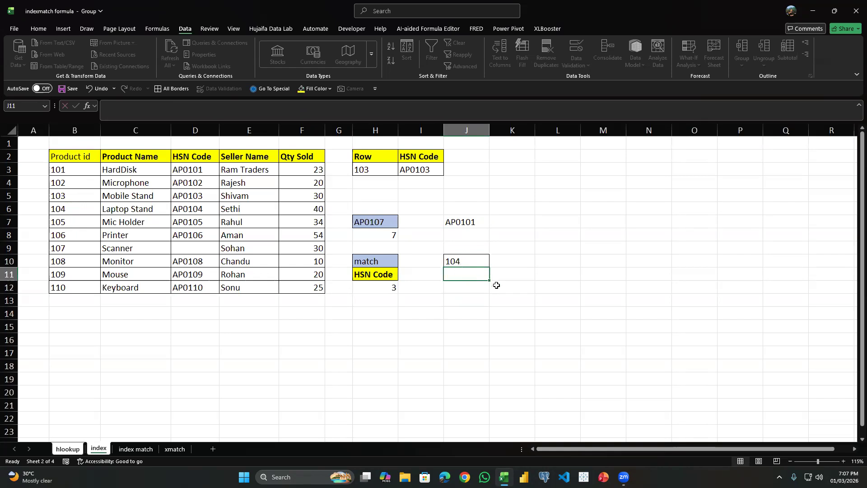
Start a MATCH formula in J11 with the product ID in J10 as the lookup value.
{"action": "left_click_drag", "start_coordinate": [79, 170], "coordinate": [90, 274]}
{"action": "left_click_drag", "start_coordinate": [72, 159], "coordinate": [83, 168]}
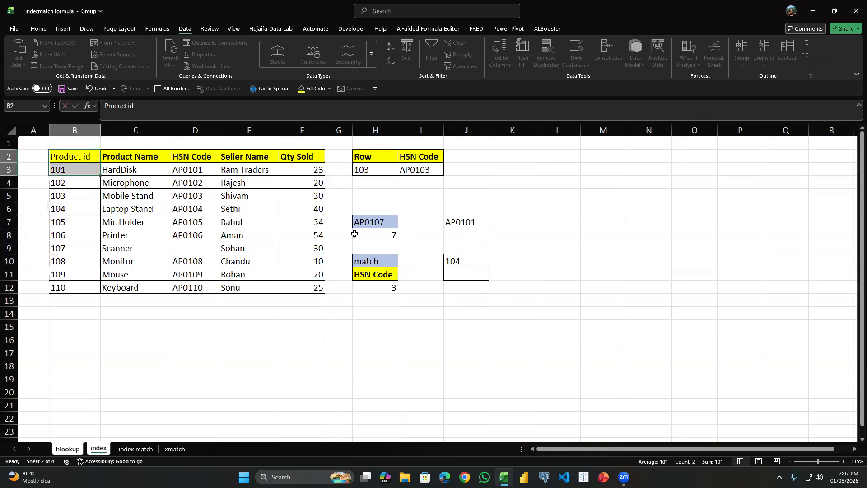
{"action": "left_click", "coordinate": [464, 275]}
{"action": "type", "text": "="}
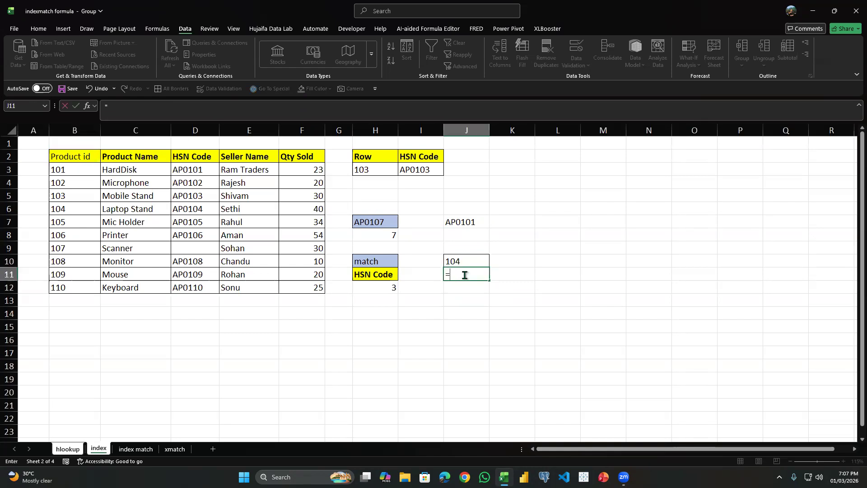
{"action": "type", "text": "mat"}
{"action": "key", "text": "Tab"}
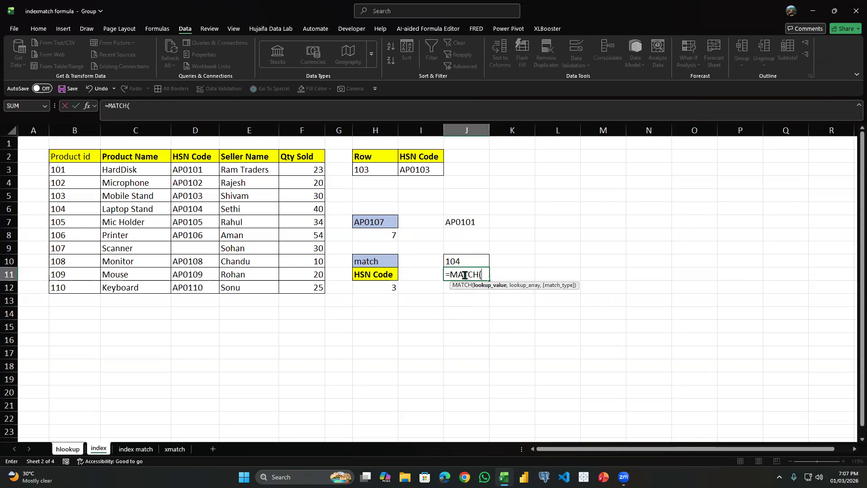
{"action": "left_click", "coordinate": [460, 262]}
{"action": "type", "text": ","}
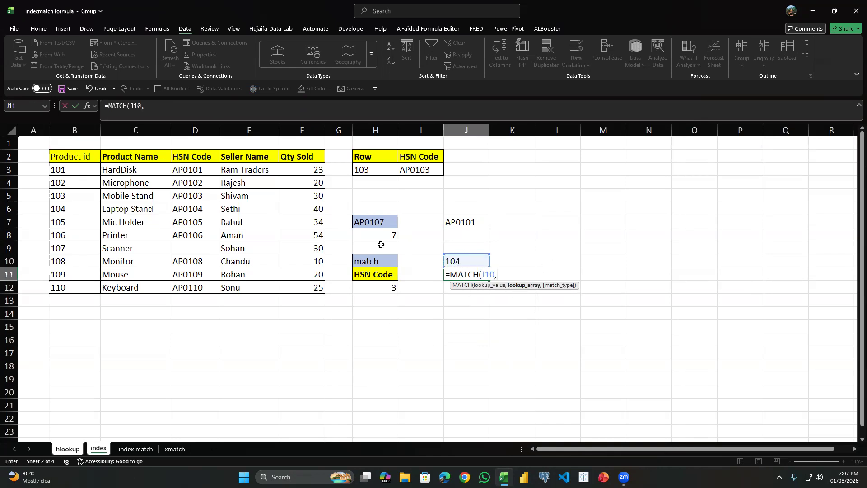
Complete J11's formula as =MATCH(J10,B2:B12,0) and check the result by counting down the Product id column to 104.
{"action": "left_click_drag", "start_coordinate": [55, 157], "coordinate": [68, 280]}
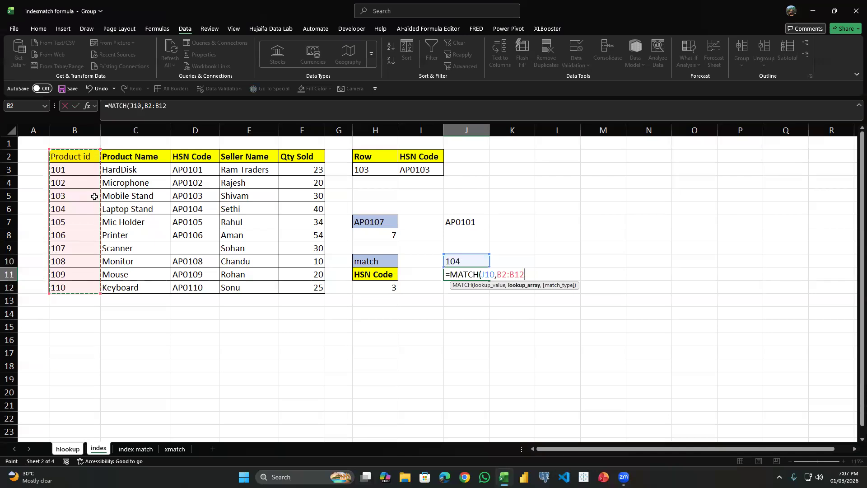
{"action": "type", "text": ","}
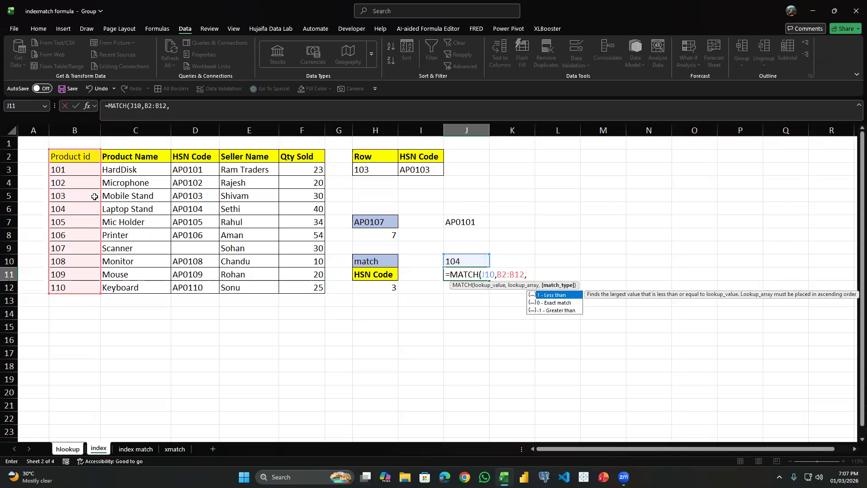
{"action": "type", "text": "))"}
{"action": "key", "text": "BackSpace"}
{"action": "key", "text": "BackSpace"}
{"action": "type", "text": "0"}
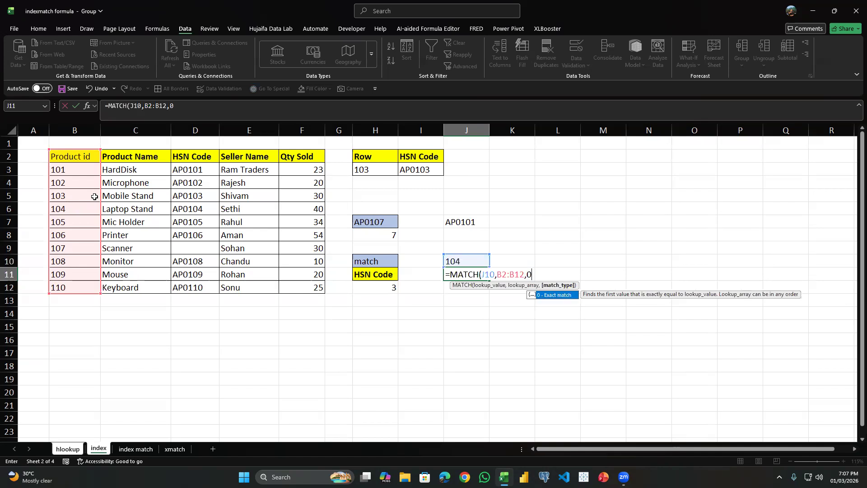
{"action": "type", "text": ")"}
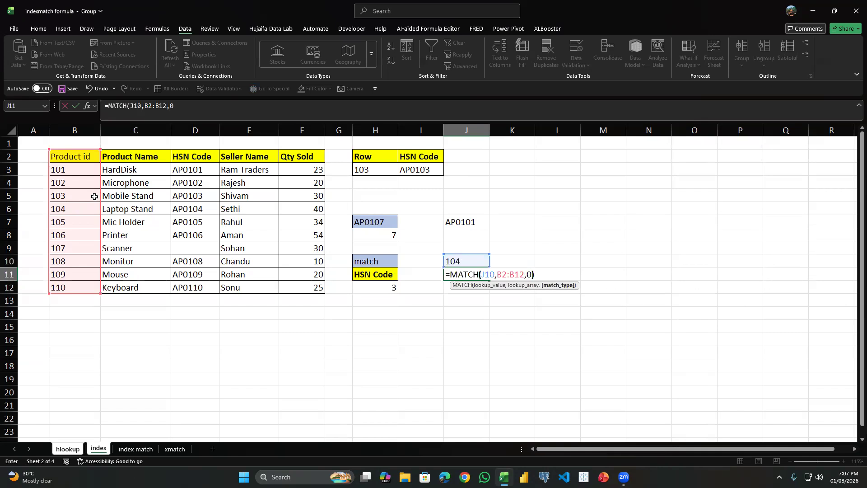
{"action": "key", "text": "Return"}
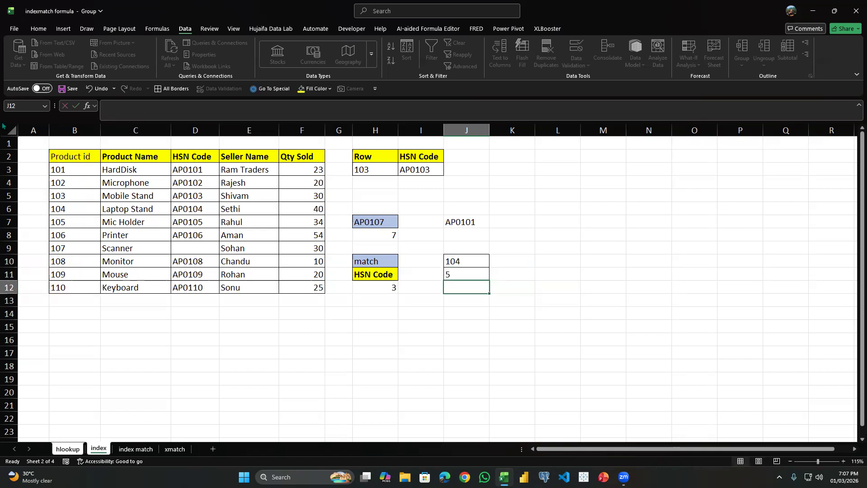
{"action": "left_click", "coordinate": [87, 155]}
{"action": "left_click", "coordinate": [83, 184]}
{"action": "left_click", "coordinate": [81, 196]}
{"action": "left_click", "coordinate": [81, 208]}
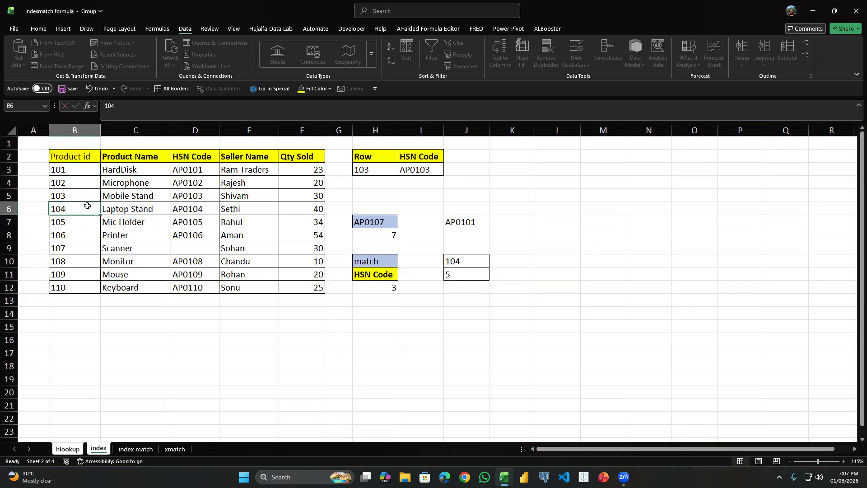
Enter =INDEX(B2:F12,3,1) in H15 to return the Product id from the table's third row.
{"action": "left_click", "coordinate": [461, 273]}
{"action": "left_click", "coordinate": [472, 257]}
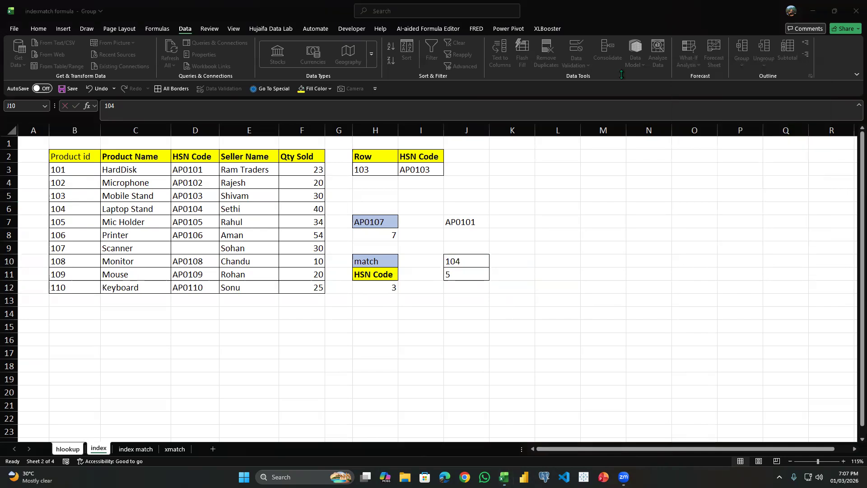
{"action": "left_click", "coordinate": [289, 318]}
{"action": "left_click", "coordinate": [369, 324]}
{"action": "type", "text": "=index("}
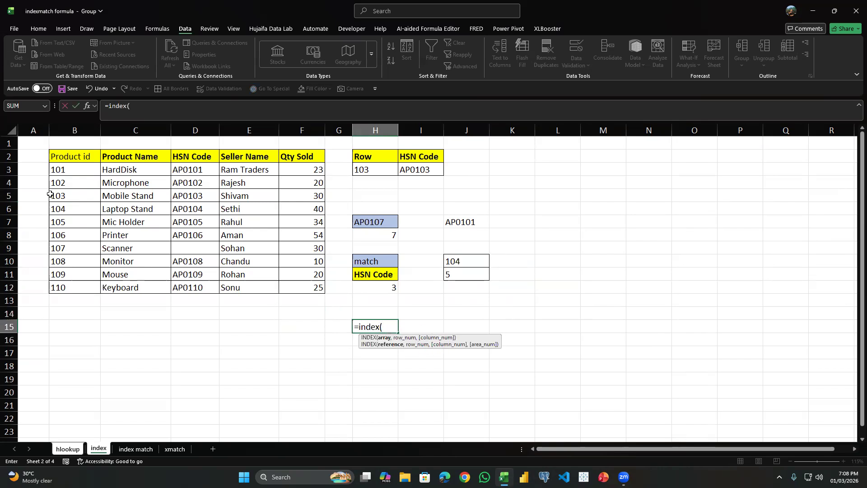
{"action": "left_click_drag", "start_coordinate": [64, 157], "coordinate": [312, 281]}
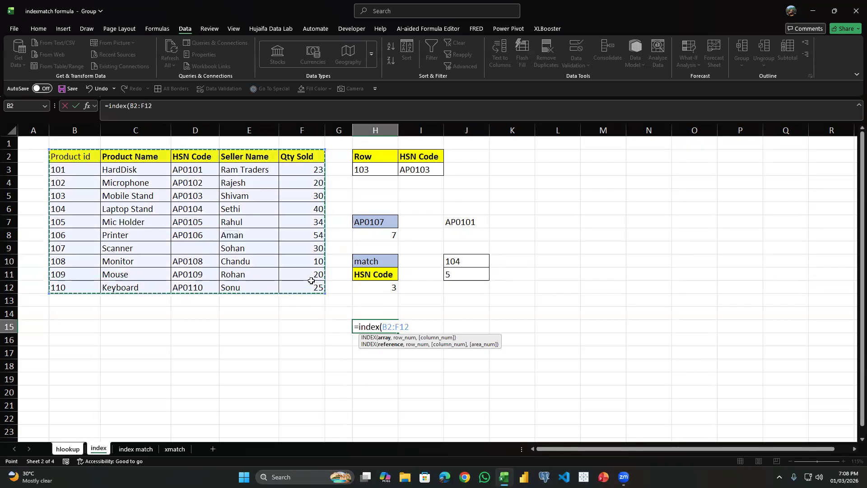
{"action": "type", "text": ","}
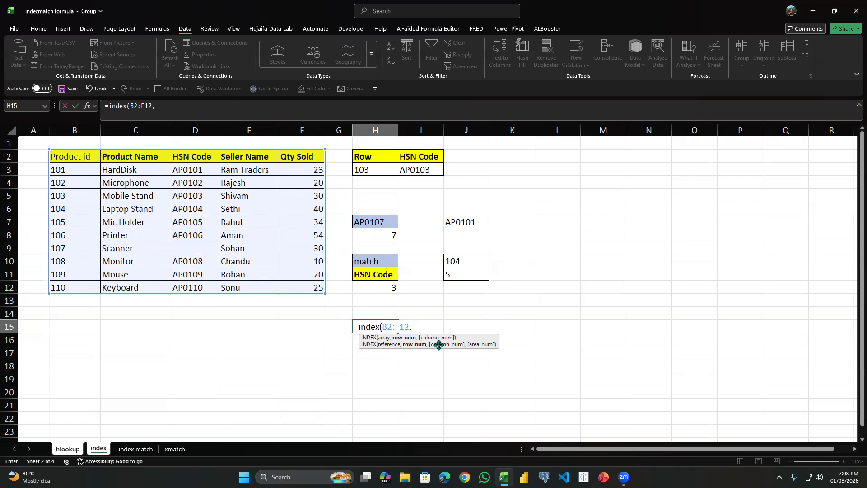
{"action": "type", "text": "3,1"}
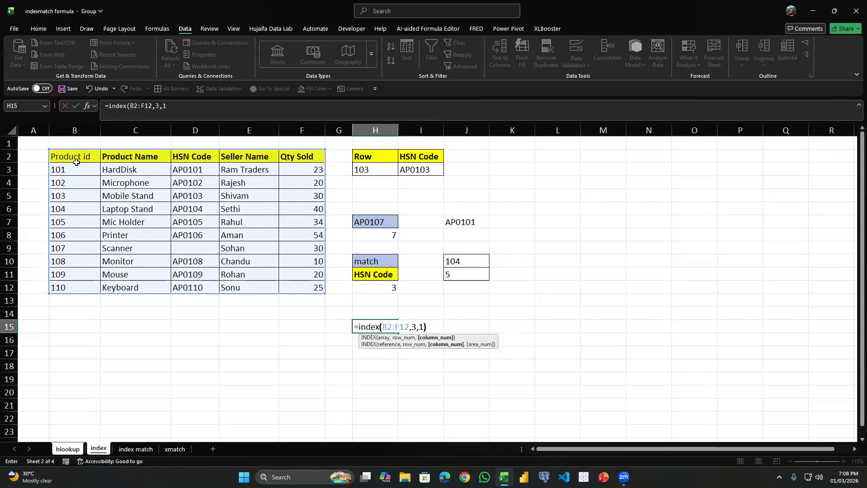
{"action": "key", "text": "Return"}
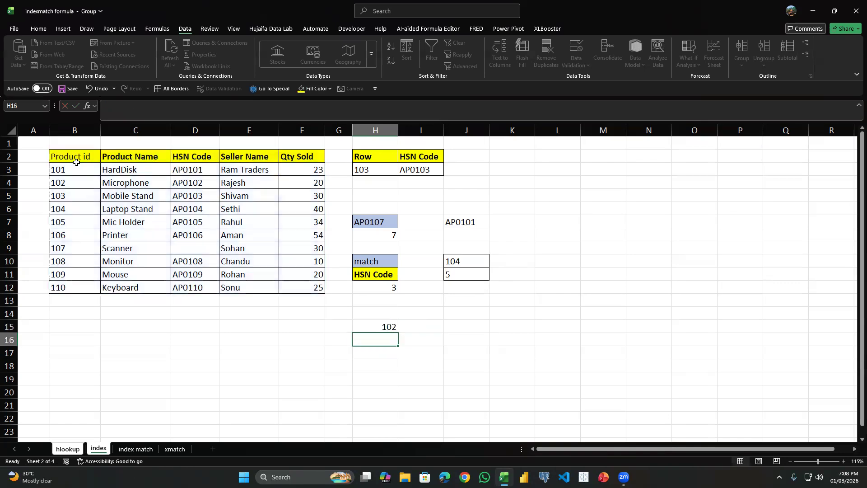
Check H15's result against the third row of the Product id column, and clear the cell.
{"action": "left_click", "coordinate": [398, 319]}
{"action": "left_click", "coordinate": [391, 325]}
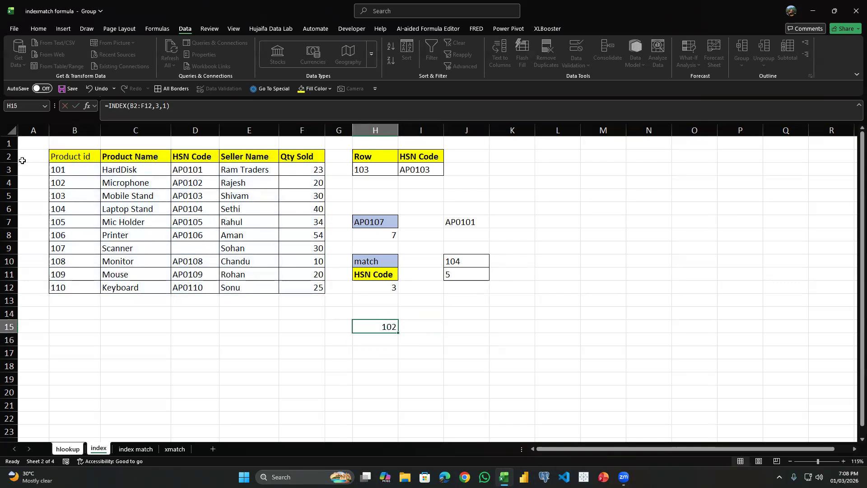
{"action": "left_click", "coordinate": [63, 158]}
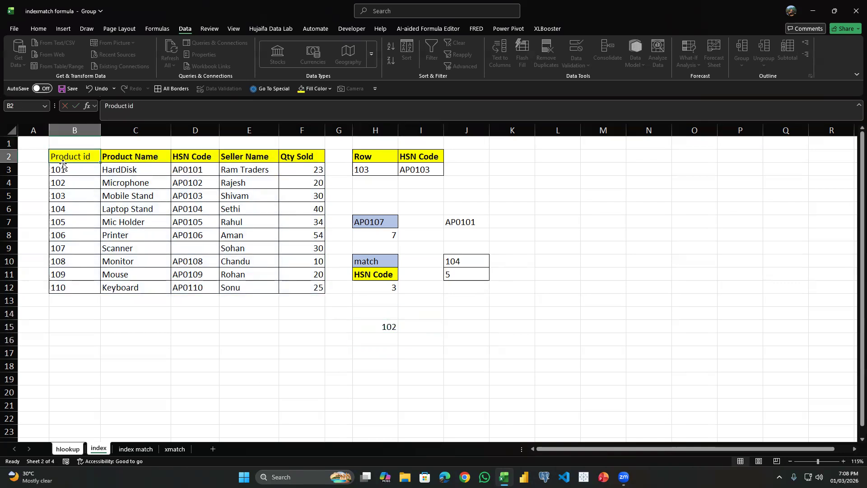
{"action": "left_click", "coordinate": [75, 187]}
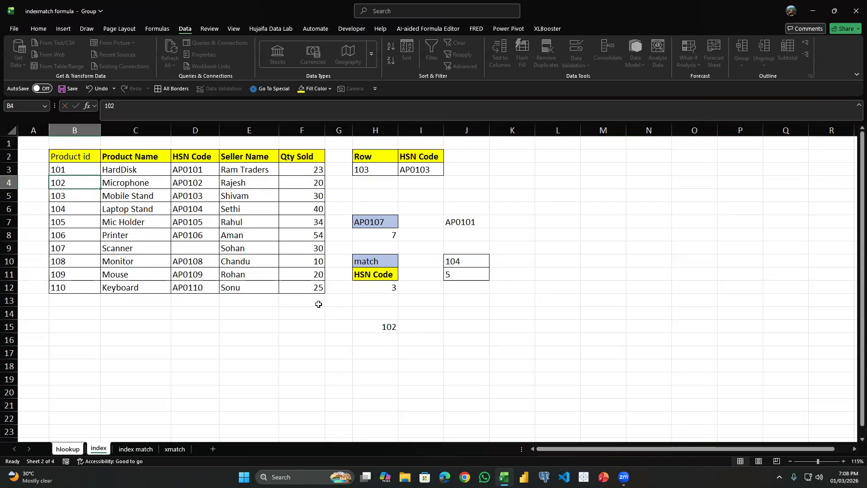
{"action": "left_click", "coordinate": [387, 325]}
{"action": "key", "text": "Delete"}
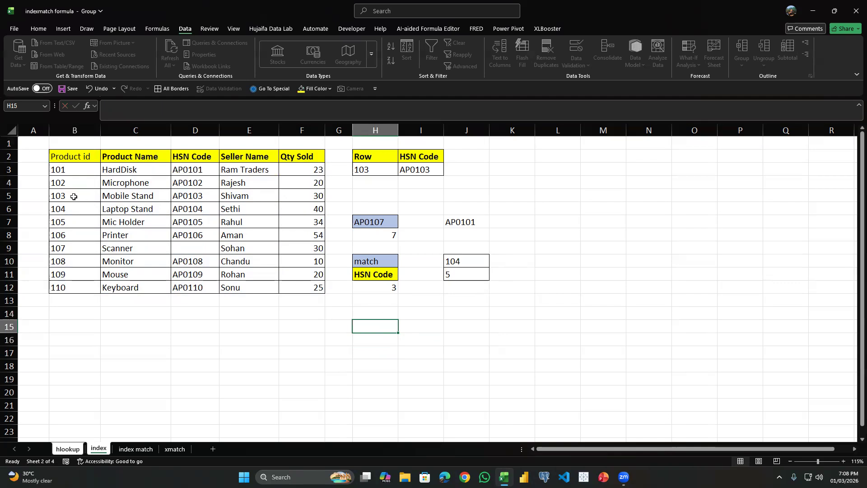
Count the row and column position of Mobile Stand within the product table, starting from the header row and Product id column.
{"action": "left_click", "coordinate": [131, 197]}
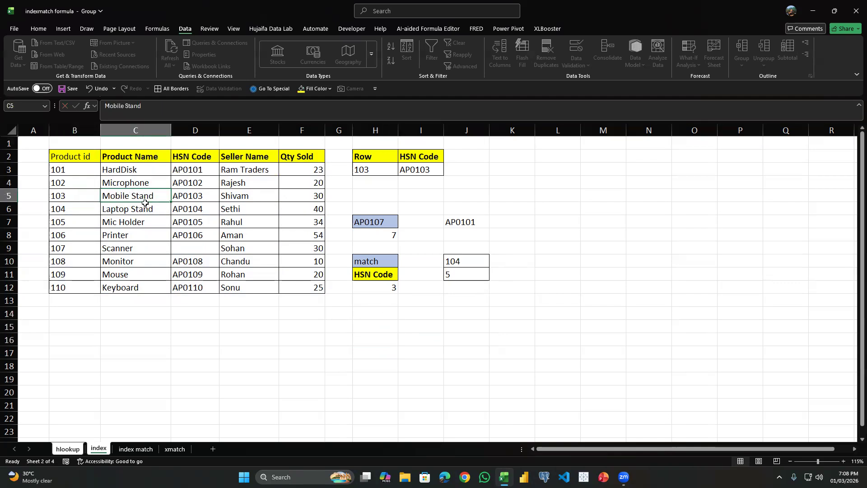
{"action": "left_click", "coordinate": [409, 317]}
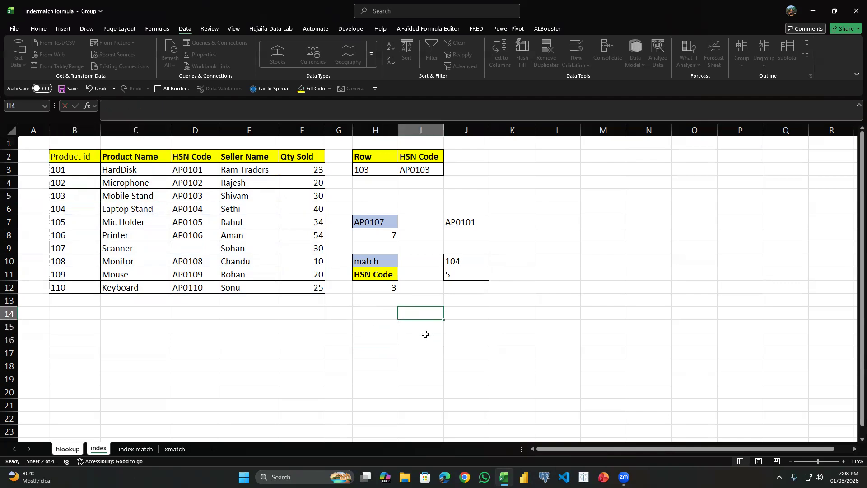
{"action": "left_click", "coordinate": [136, 197]}
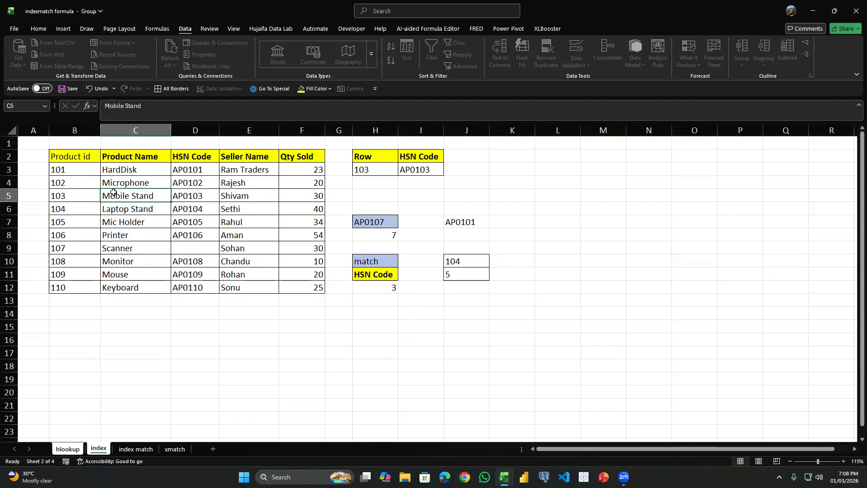
{"action": "left_click", "coordinate": [155, 158]}
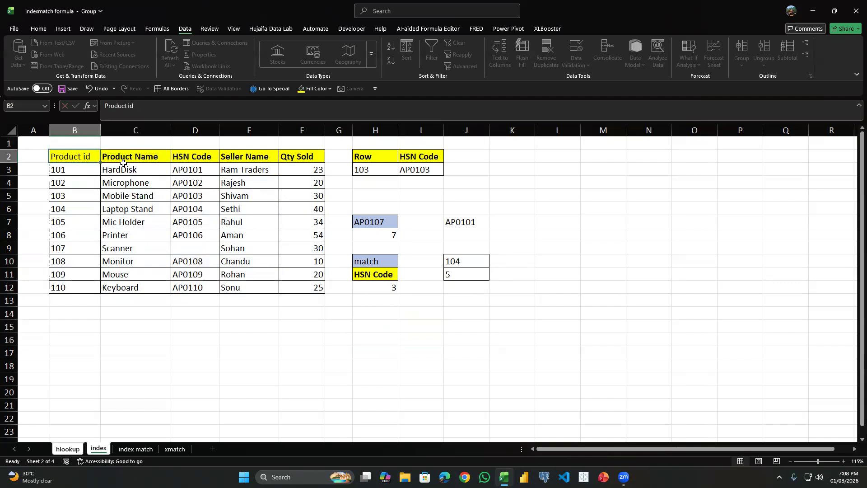
{"action": "left_click", "coordinate": [74, 157]}
{"action": "left_click", "coordinate": [128, 157]}
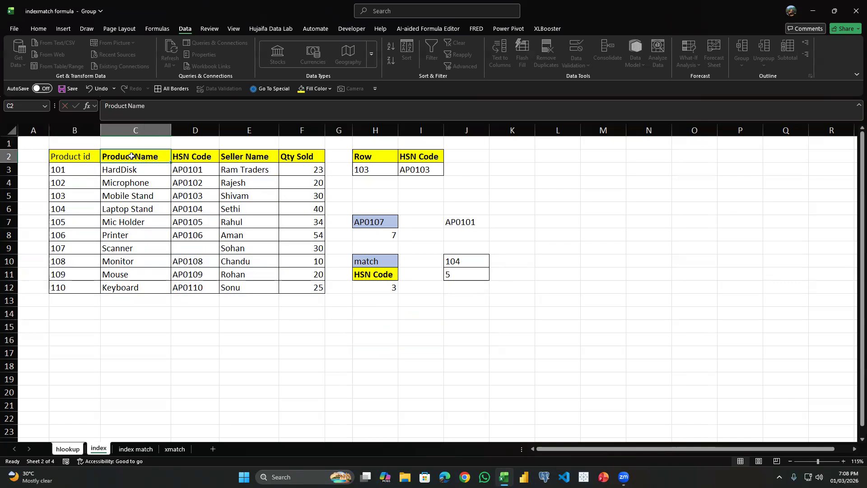
{"action": "left_click", "coordinate": [137, 195]}
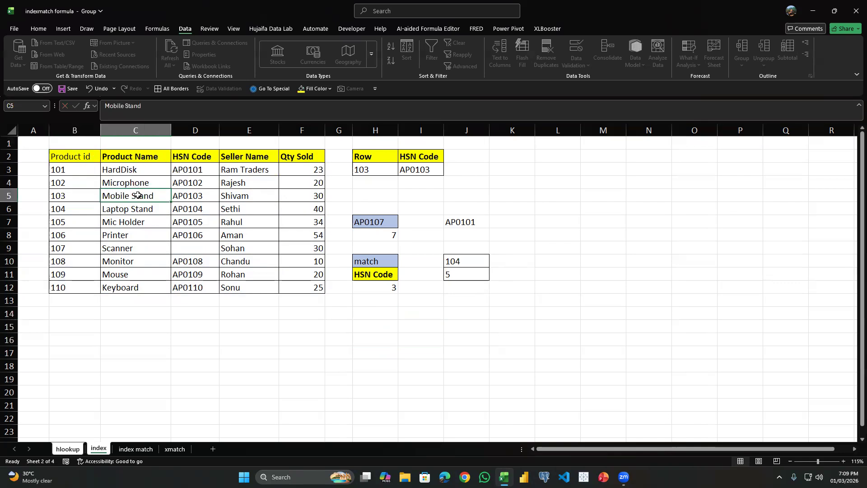
{"action": "left_click", "coordinate": [135, 161]}
{"action": "left_click", "coordinate": [135, 170]}
{"action": "left_click", "coordinate": [136, 185]}
{"action": "left_click", "coordinate": [140, 199]}
{"action": "left_click", "coordinate": [418, 314]}
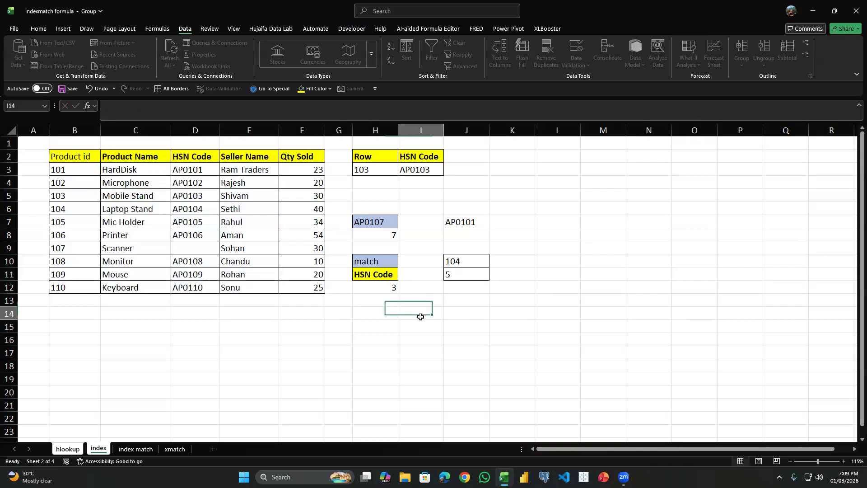
{"action": "left_click", "coordinate": [142, 192]}
Enter =INDEX(B2:F12,4,2) in I15 to return the product name, and clear the cell after checking the result.
{"action": "left_click", "coordinate": [423, 323]}
{"action": "type", "text": "="}
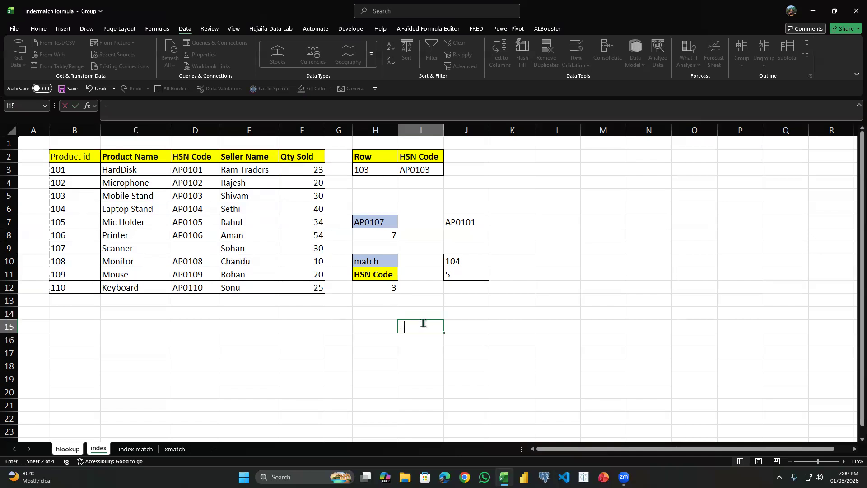
{"action": "type", "text": "index("}
{"action": "key", "text": "Left"}
{"action": "key", "text": "Left"}
{"action": "key", "text": "Left"}
{"action": "key", "text": "Up"}
{"action": "key", "text": "Up"}
{"action": "key", "text": "Up"}
{"action": "key", "text": "ctrl+shift+Up"}
{"action": "key", "text": "ctrl+shift+Left"}
{"action": "type", "text": ","}
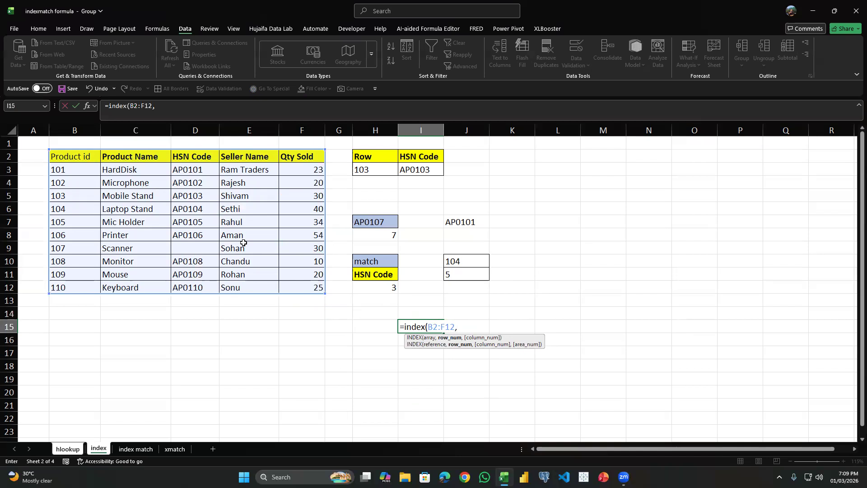
{"action": "type", "text": "4,2"}
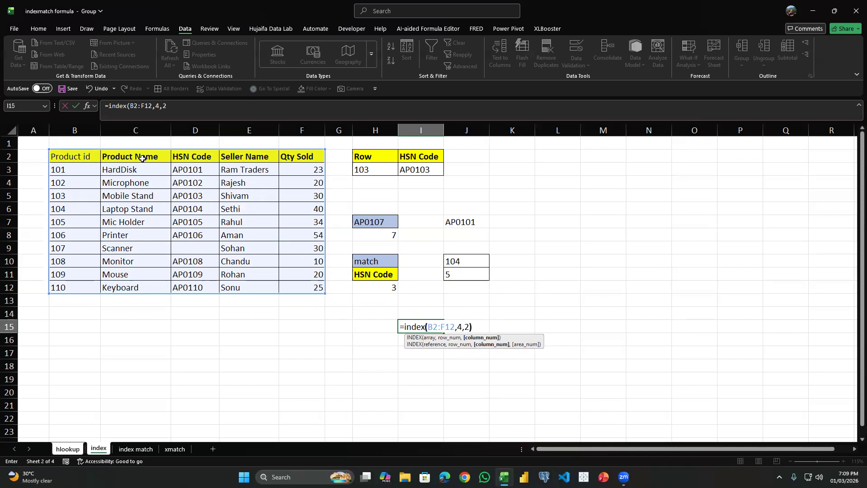
{"action": "key", "text": "Return"}
{"action": "left_click", "coordinate": [442, 323]}
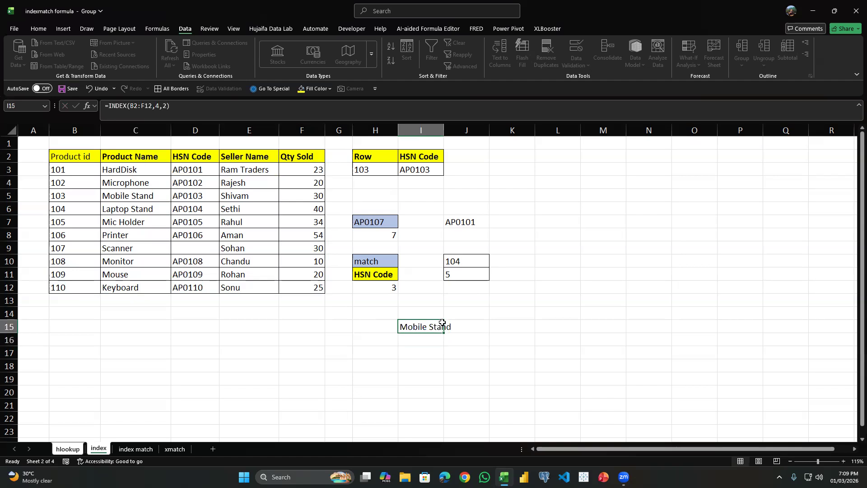
{"action": "key", "text": "Delete"}
Count the row and column position of product 103's seller name within the product table.
{"action": "left_click", "coordinate": [240, 198]}
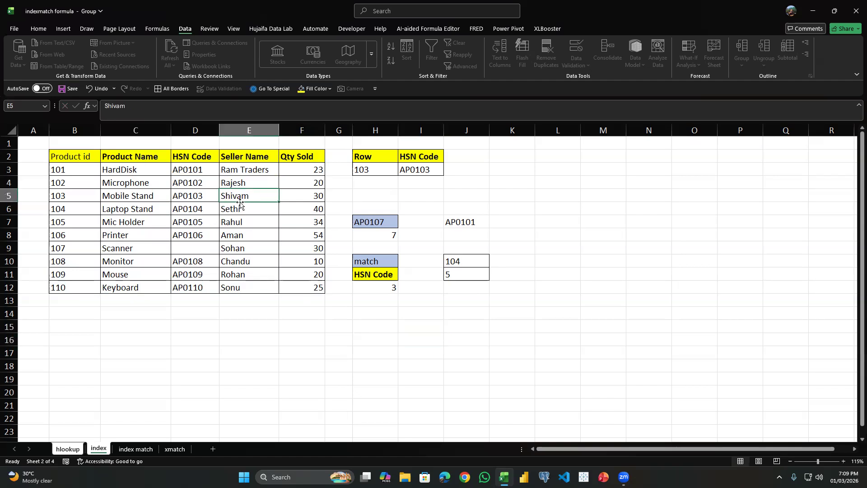
{"action": "double_click", "coordinate": [244, 198]}
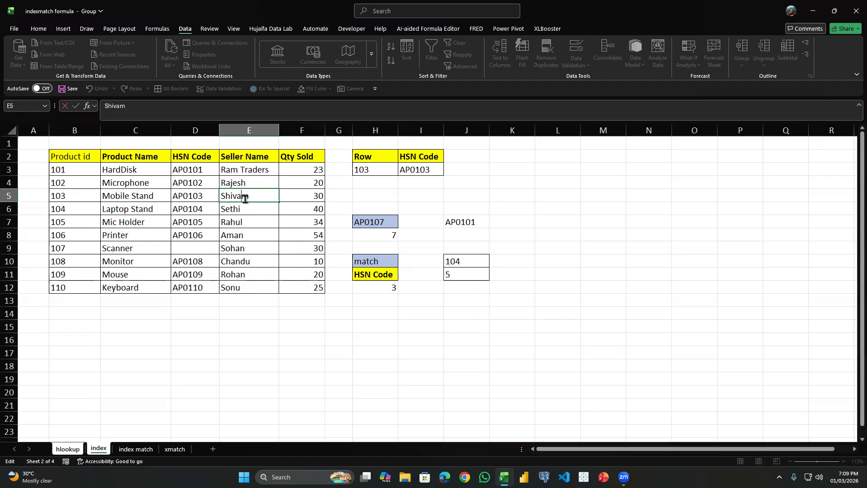
{"action": "left_click", "coordinate": [299, 199]}
{"action": "left_click", "coordinate": [429, 340]}
{"action": "left_click", "coordinate": [254, 197]}
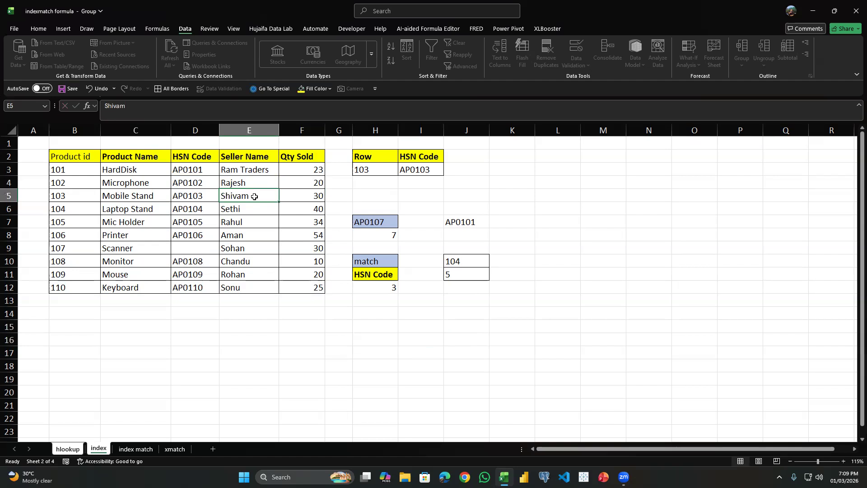
{"action": "key", "text": "Up"}
{"action": "key", "text": "Up"}
{"action": "key", "text": "Up"}
{"action": "key", "text": "Down"}
{"action": "key", "text": "Down"}
{"action": "key", "text": "Down"}
{"action": "left_click", "coordinate": [81, 159]}
{"action": "key", "text": "Right"}
{"action": "key", "text": "Right"}
{"action": "key", "text": "Right"}
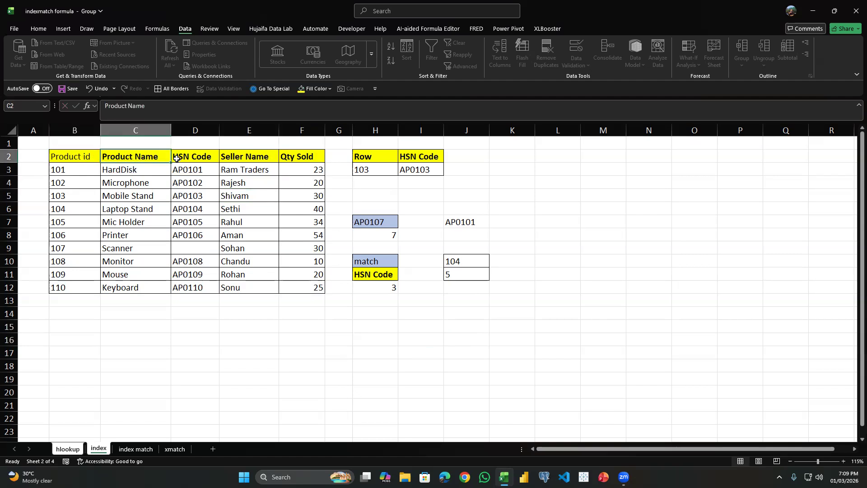
Enter =INDEX(B2:F12,4,4) in I15 to return product 103's seller name, and clear the cell.
{"action": "left_click", "coordinate": [431, 323]}
{"action": "type", "text": "=index("}
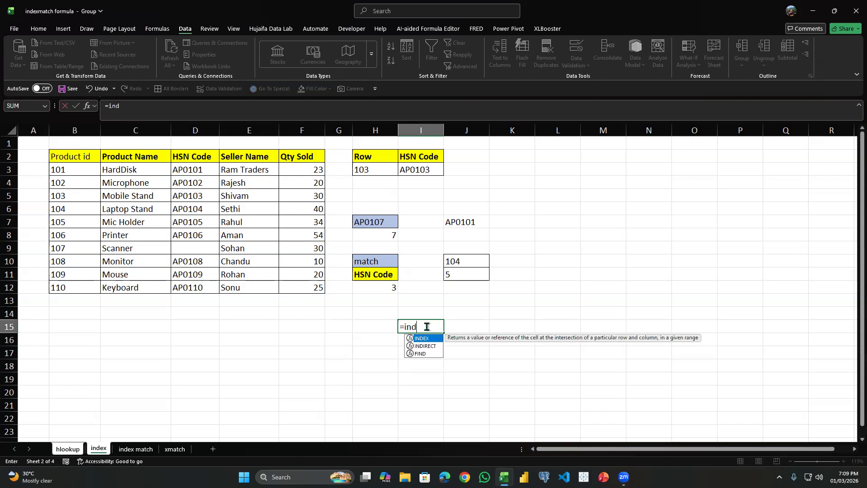
{"action": "key", "text": "Left"}
{"action": "key", "text": "Left"}
{"action": "key", "text": "Left"}
{"action": "key", "text": "Up"}
{"action": "key", "text": "Up"}
{"action": "key", "text": "Up"}
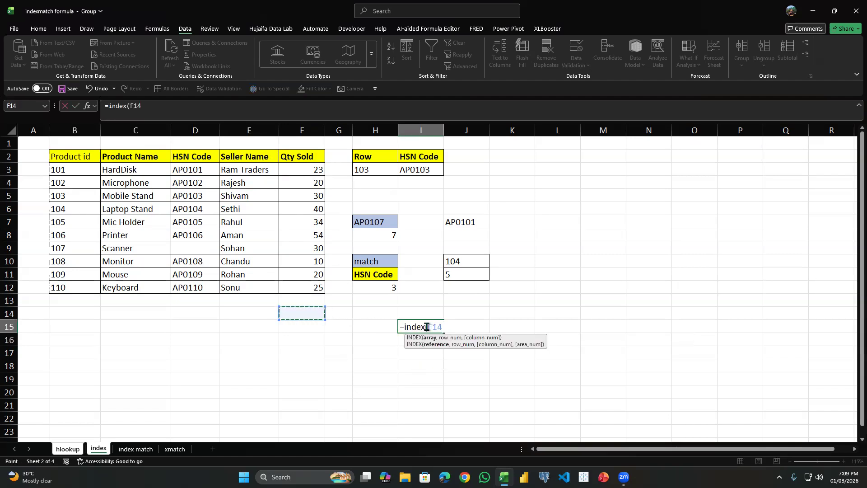
{"action": "key", "text": "ctrl+shift+Up"}
{"action": "key", "text": "ctrl+shift+Left"}
{"action": "type", "text": ","}
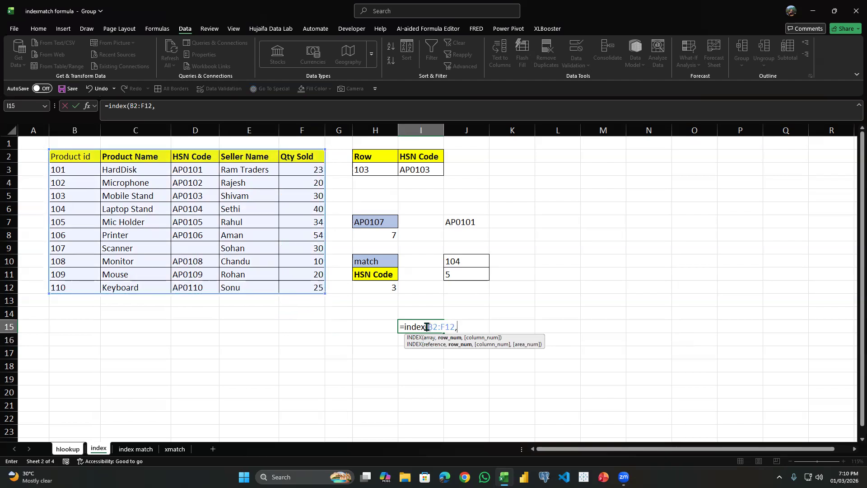
{"action": "type", "text": "4,4"}
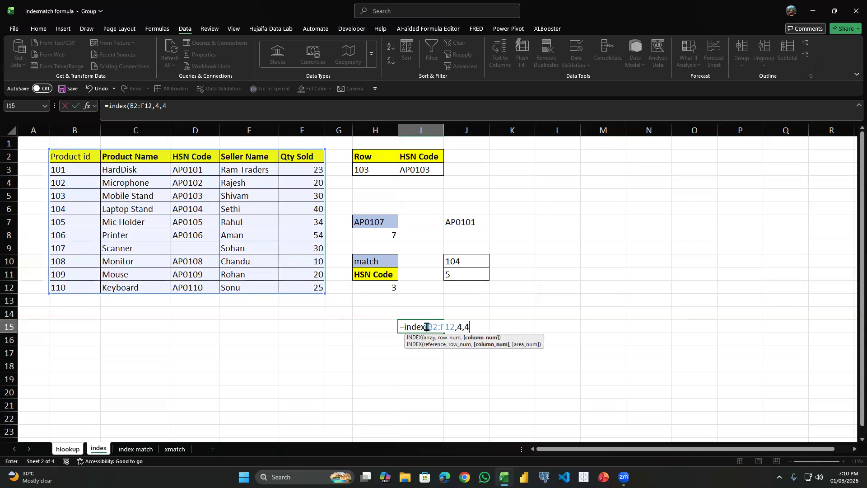
{"action": "key", "text": "Return"}
{"action": "left_click", "coordinate": [427, 327]}
{"action": "key", "text": "Delete"}
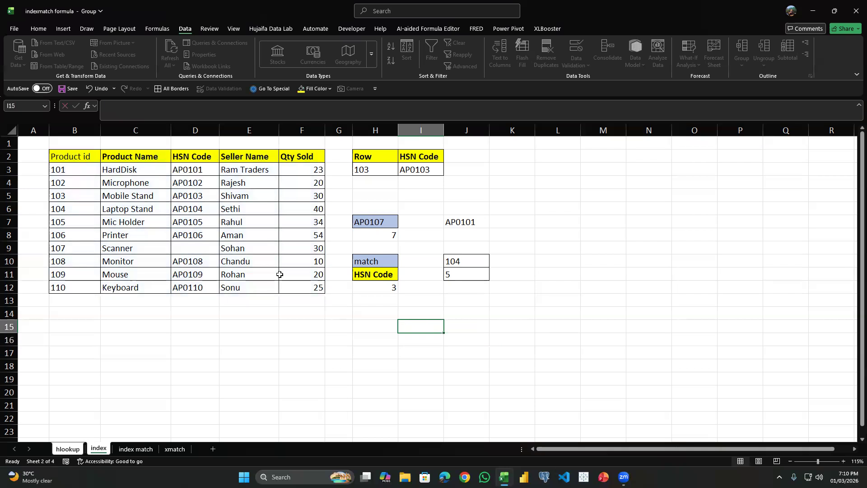
Enter =INDEX(B2:F12,2,) in H16, leaving the column number blank to return the table's entire second row.
{"action": "left_click_drag", "start_coordinate": [58, 155], "coordinate": [316, 289]}
{"action": "left_click", "coordinate": [384, 336]}
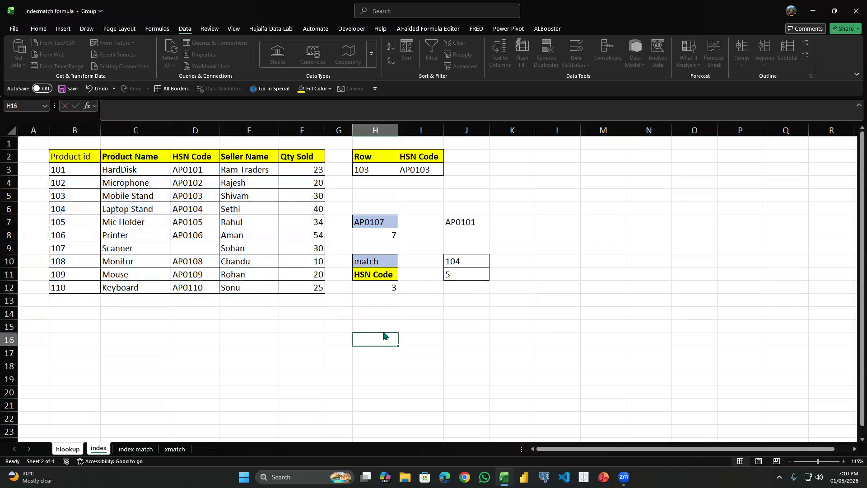
{"action": "type", "text": "=innd"}
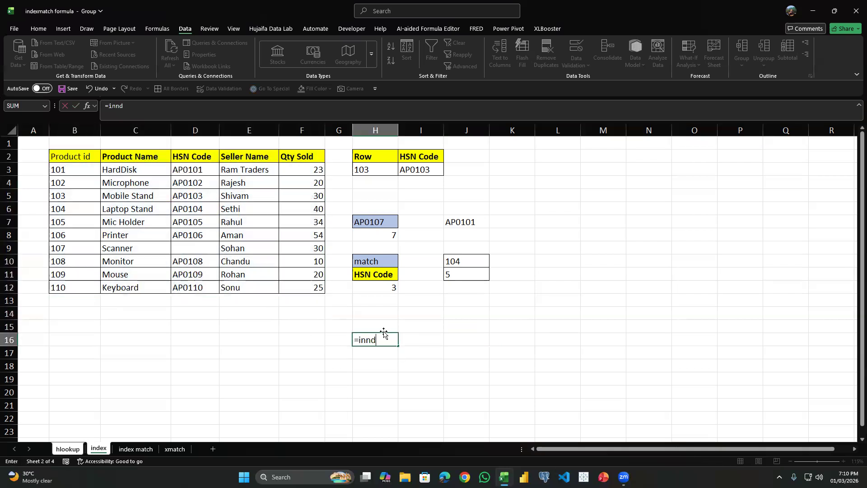
{"action": "key", "text": "BackSpace"}
{"action": "key", "text": "BackSpace"}
{"action": "type", "text": "dex("}
{"action": "left_click", "coordinate": [309, 288]}
{"action": "key", "text": "ctrl+shift+Up"}
{"action": "key", "text": "ctrl+shift+Left"}
{"action": "type", "text": ","}
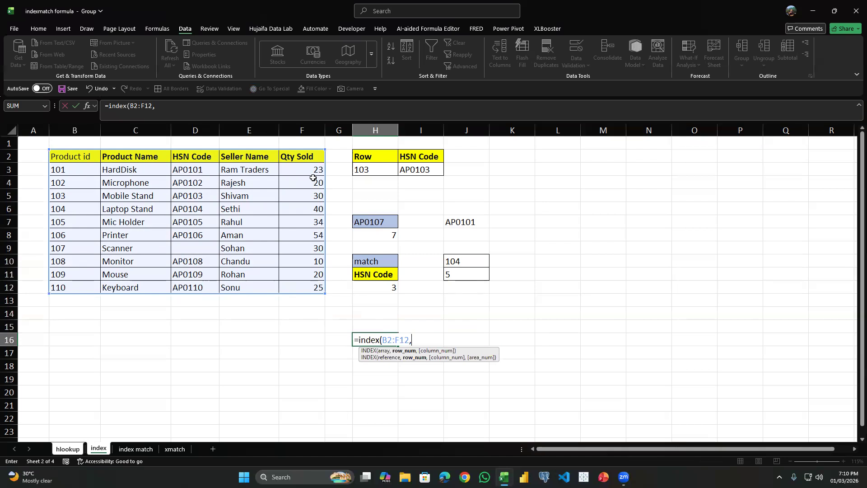
{"action": "type", "text": ","}
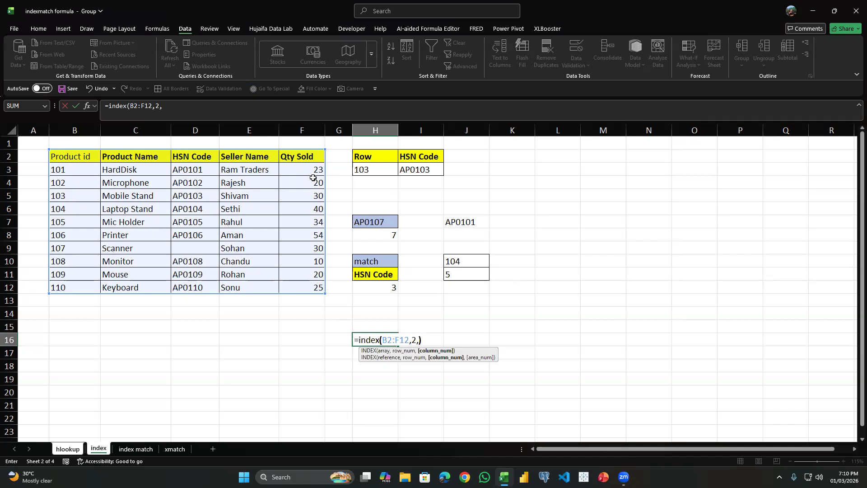
{"action": "key", "text": "Return"}
{"action": "left_click", "coordinate": [385, 338]}
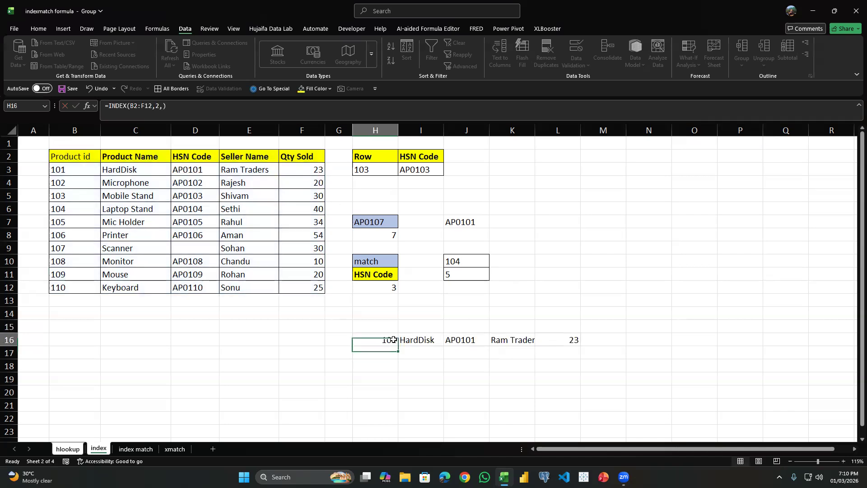
Inspect the row of values returned from H16, and clear the INDEX formula from that cell.
{"action": "left_click_drag", "start_coordinate": [385, 339], "coordinate": [409, 339]}
{"action": "left_click", "coordinate": [557, 336]}
{"action": "left_click", "coordinate": [400, 341]}
{"action": "left_click", "coordinate": [389, 341]}
{"action": "left_click", "coordinate": [355, 349]}
{"action": "left_click", "coordinate": [296, 328]}
{"action": "left_click", "coordinate": [281, 342]}
{"action": "left_click", "coordinate": [215, 328]}
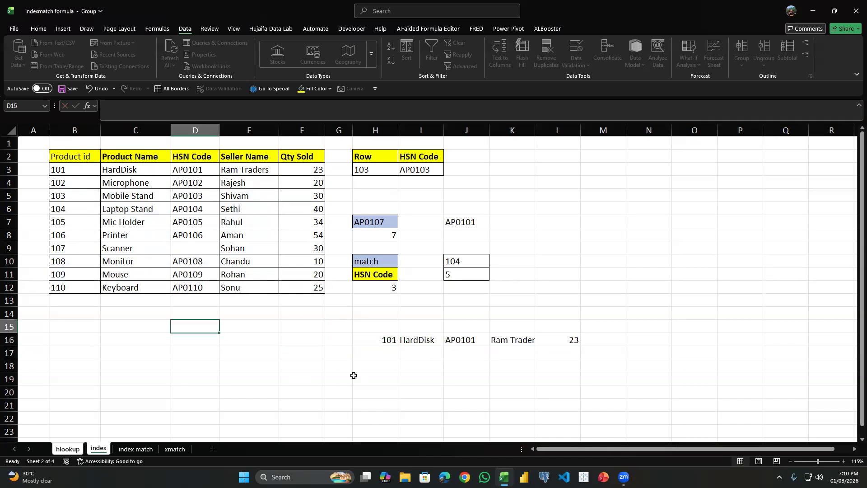
{"action": "left_click", "coordinate": [387, 330]}
{"action": "left_click", "coordinate": [388, 337]}
{"action": "key", "text": "Delete"}
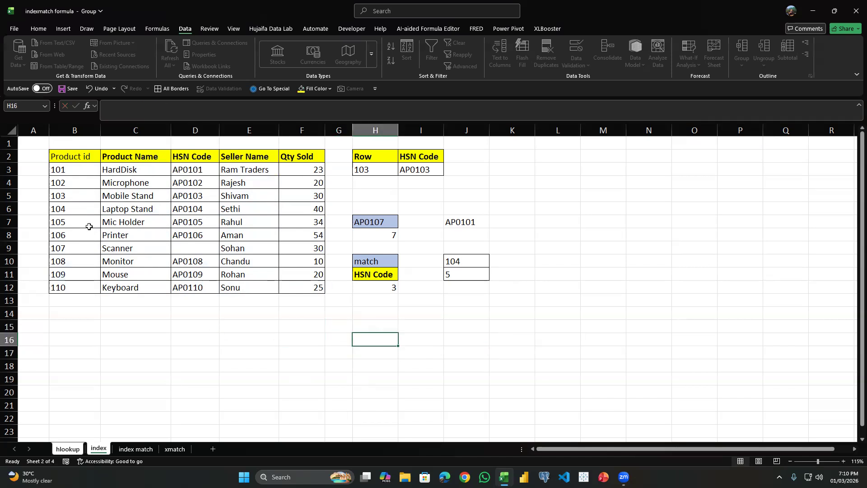
Select the Product Name column of the product table from its header down to Keyboard.
{"action": "left_click", "coordinate": [132, 164]}
{"action": "left_click_drag", "start_coordinate": [131, 163], "coordinate": [135, 285]}
{"action": "left_click_drag", "start_coordinate": [118, 155], "coordinate": [133, 290]}
{"action": "left_click", "coordinate": [383, 327]}
{"action": "type", "text": "="}
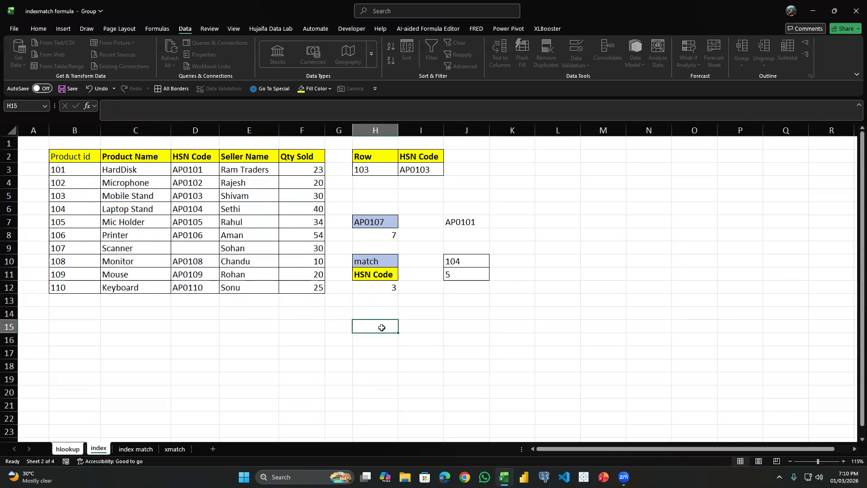
{"action": "type", "text": "index"}
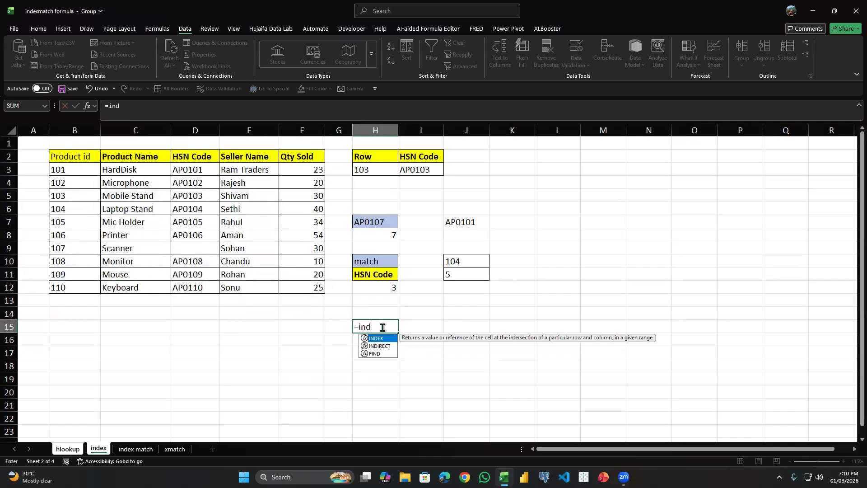
{"action": "key", "text": "shift+Tab"}
{"action": "left_click", "coordinate": [382, 327]}
{"action": "key", "text": "Delete"}
Enter =INDEX(B2:F12,,2) in H15, leaving the row number blank to return the whole Product Name column.
{"action": "type", "text": "=index("}
{"action": "key", "text": "Left"}
{"action": "key", "text": "Left"}
{"action": "key", "text": "Up"}
{"action": "key", "text": "Up"}
{"action": "key", "text": "Up"}
{"action": "key", "text": "ctrl+shift+Up"}
{"action": "key", "text": "ctrl+shift+Left"}
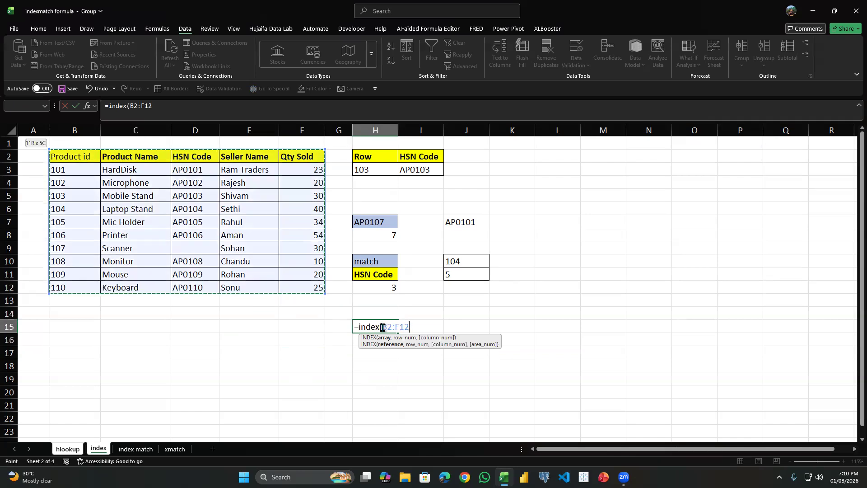
{"action": "type", "text": ","}
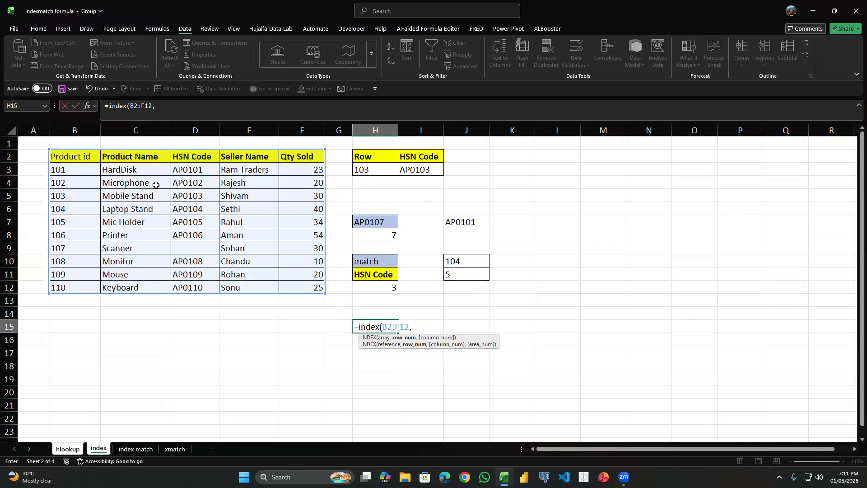
{"action": "type", "text": ",2"}
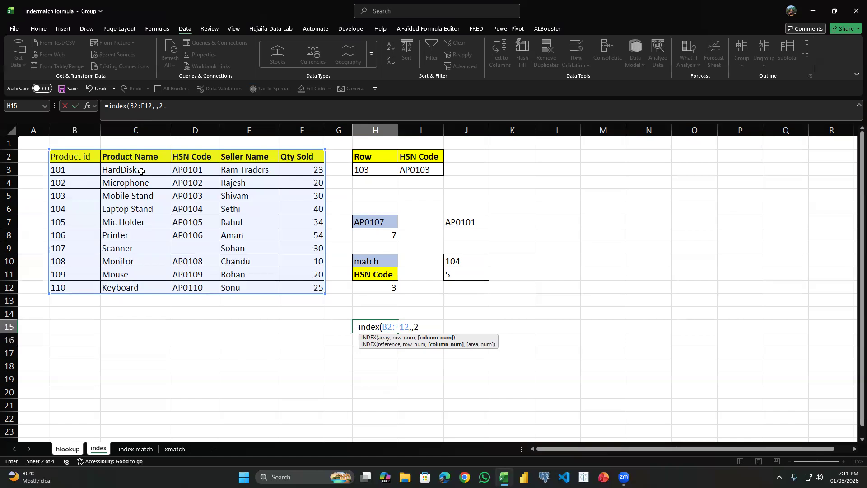
{"action": "key", "text": "Return"}
{"action": "scroll", "coordinate": [469, 280], "scroll_direction": "down", "scroll_amount": 2}
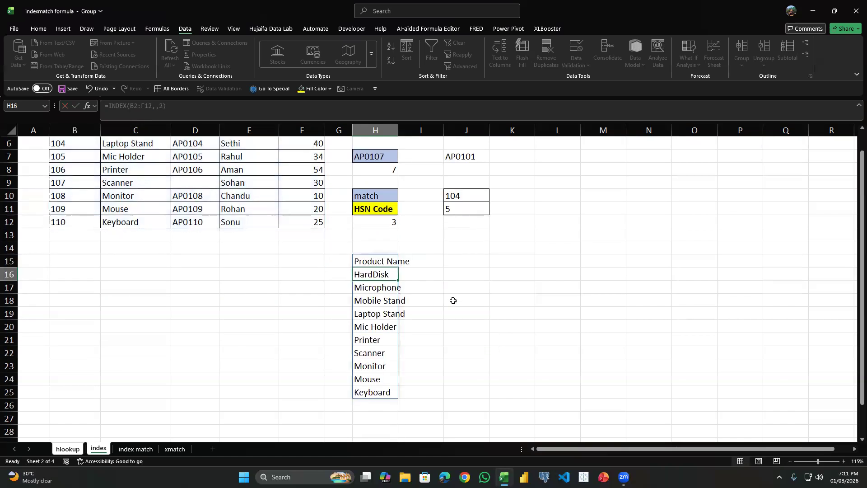
{"action": "scroll", "coordinate": [375, 275], "scroll_direction": "up", "scroll_amount": 2}
{"action": "left_click", "coordinate": [377, 327]}
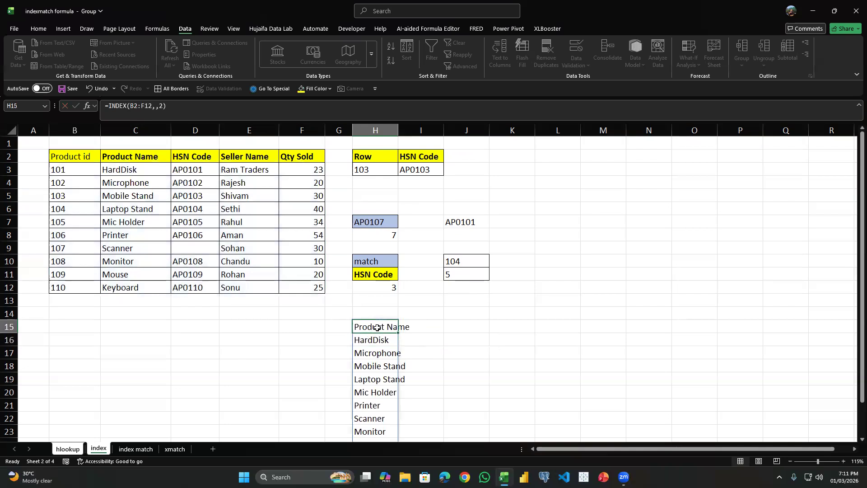
Highlight product 103's row across the product table as an example of a whole record.
{"action": "left_click", "coordinate": [77, 321]}
{"action": "left_click", "coordinate": [70, 197]}
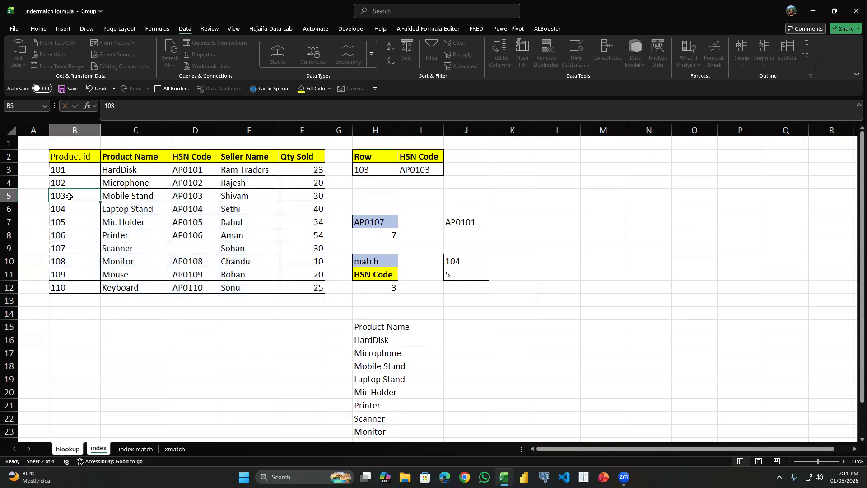
{"action": "left_click_drag", "start_coordinate": [71, 197], "coordinate": [316, 196]}
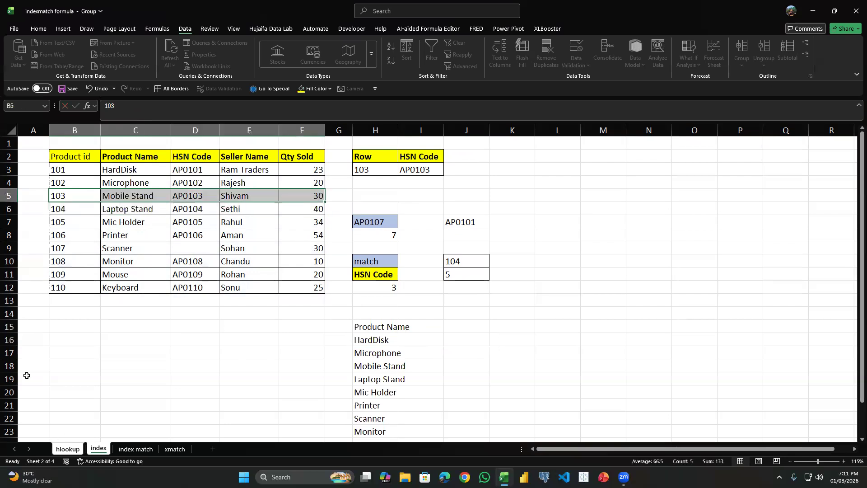
{"action": "left_click", "coordinate": [68, 353]}
{"action": "left_click", "coordinate": [69, 338]}
{"action": "left_click", "coordinate": [66, 200]}
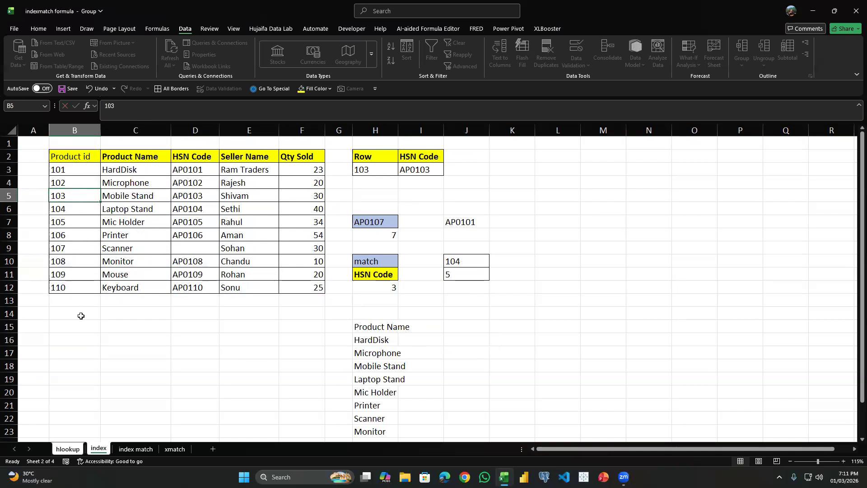
Enter =INDEX(B2:F12,5,) in B15 to return the table's entire fifth row, and clear the result after checking it.
{"action": "left_click", "coordinate": [72, 334]}
{"action": "type", "text": "=index("}
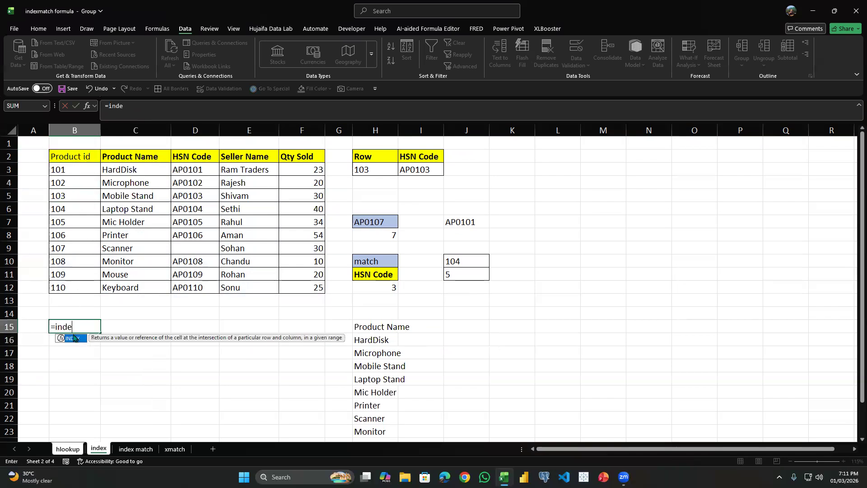
{"action": "key", "text": "Left"}
{"action": "key", "text": "Right"}
{"action": "key", "text": "Up"}
{"action": "key", "text": "Up"}
{"action": "key", "text": "Up"}
{"action": "key", "text": "ctrl+shift+Up"}
{"action": "key", "text": "ctrl+shift+Right"}
{"action": "type", "text": ","}
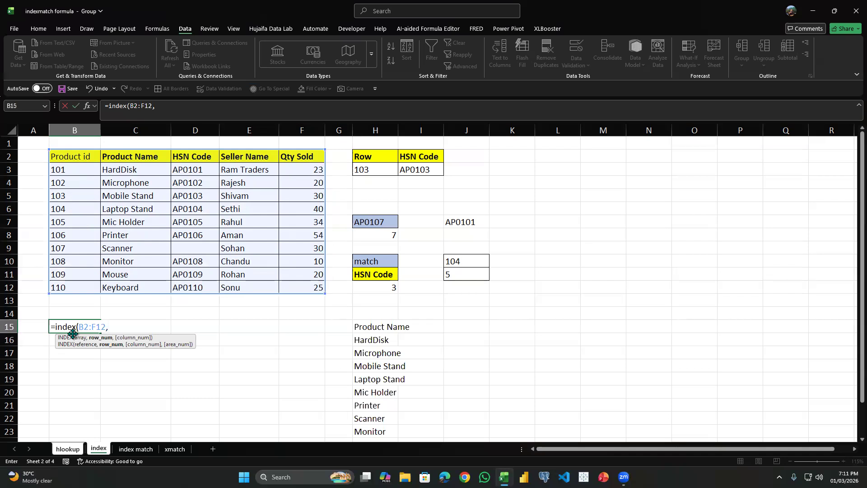
{"action": "type", "text": "5,"}
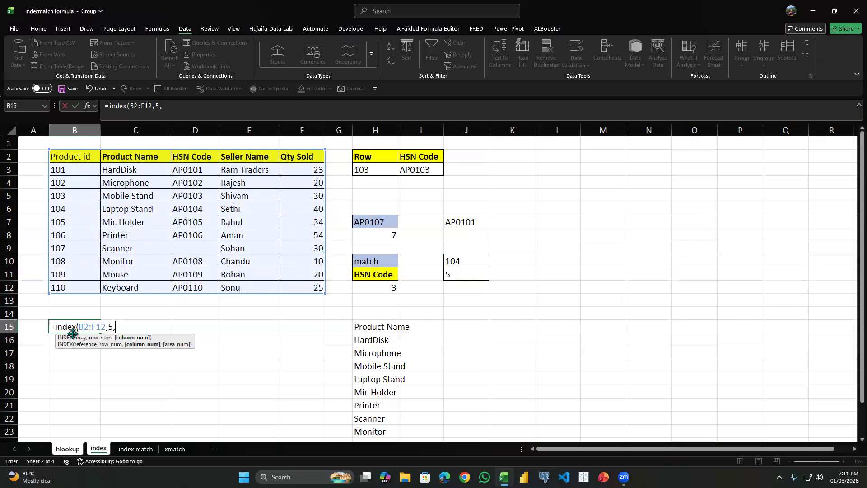
{"action": "type", "text": ")"}
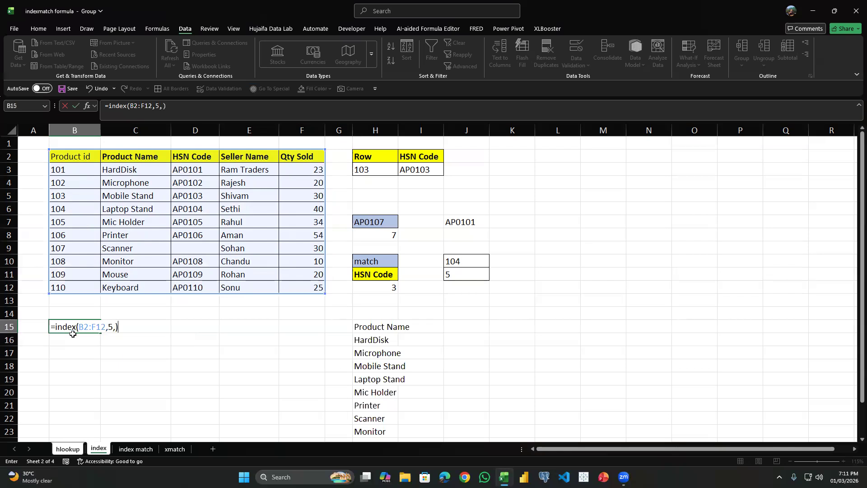
{"action": "key", "text": "BackSpace"}
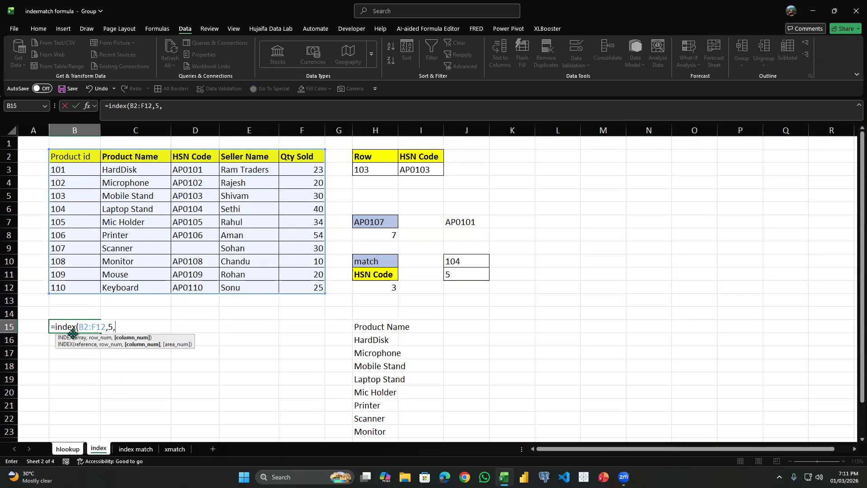
{"action": "type", "text": ")"}
{"action": "key", "text": "Return"}
{"action": "left_click_drag", "start_coordinate": [76, 330], "coordinate": [350, 330]}
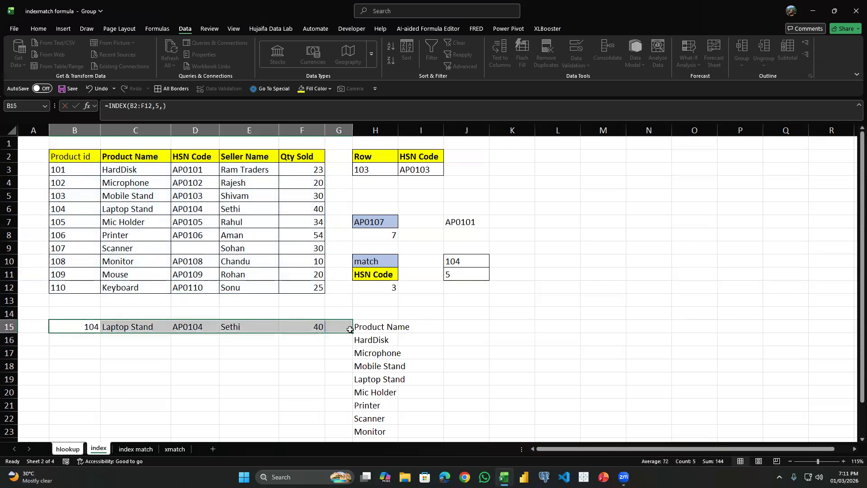
{"action": "key", "text": "Delete"}
Clear the whole-column formula from H15 and the existing INDEX and MATCH formula from I3.
{"action": "left_click", "coordinate": [384, 328]}
{"action": "key", "text": "Delete"}
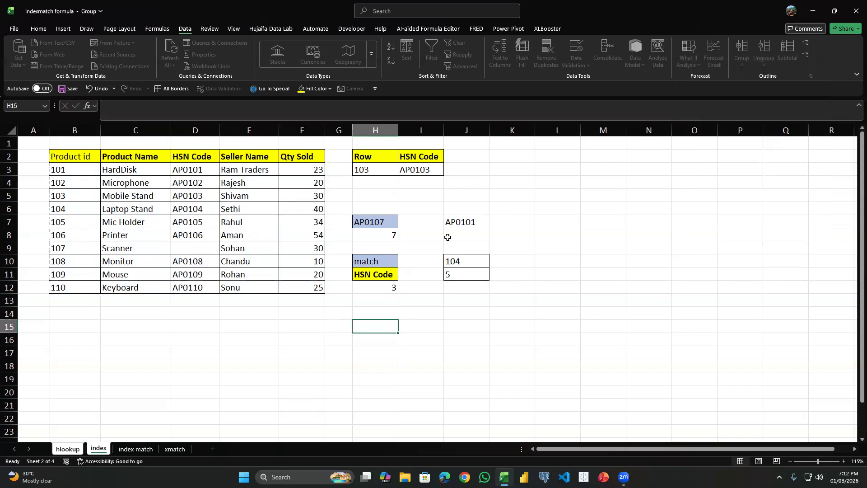
{"action": "left_click", "coordinate": [427, 172]}
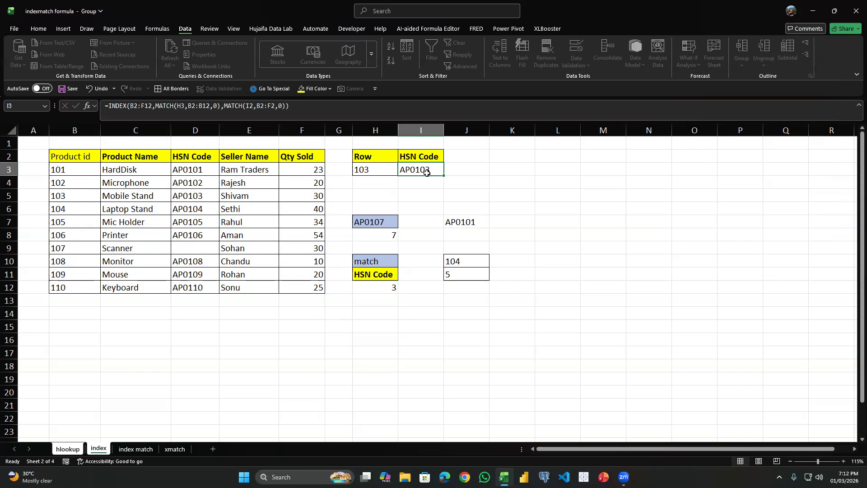
{"action": "key", "text": "Delete"}
{"action": "left_click", "coordinate": [393, 169]}
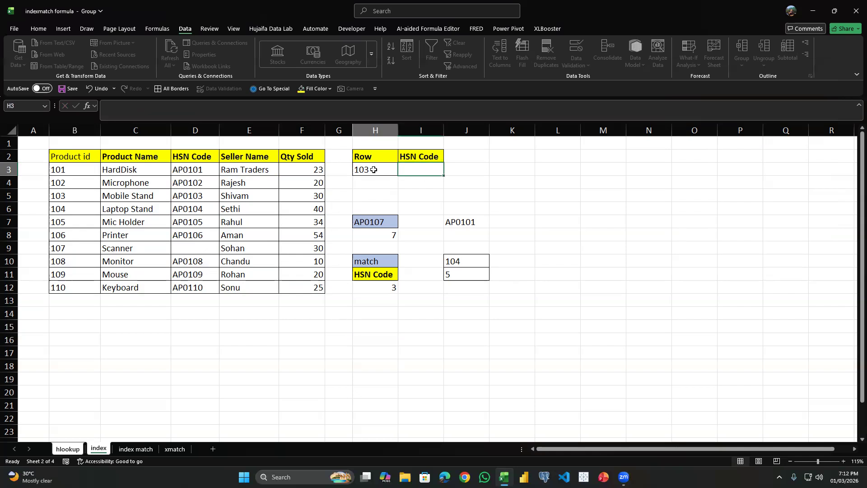
{"action": "left_click", "coordinate": [401, 170]}
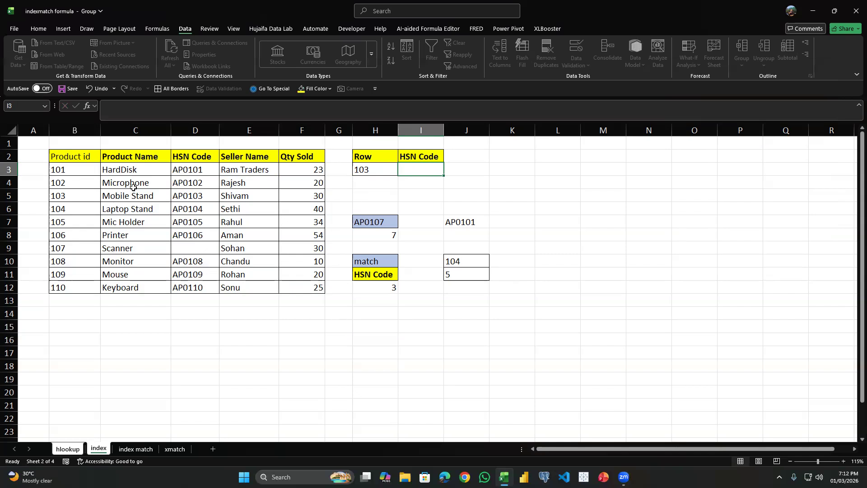
Compare the HSN Code MATCH result in H12 with the table's header row.
{"action": "left_click", "coordinate": [385, 290]}
{"action": "left_click", "coordinate": [390, 276]}
{"action": "left_click", "coordinate": [385, 287]}
{"action": "left_click_drag", "start_coordinate": [77, 157], "coordinate": [301, 157]}
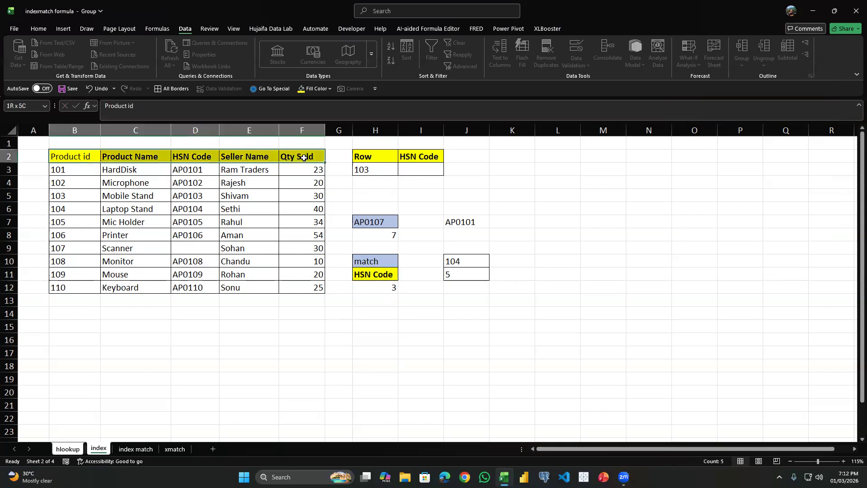
{"action": "left_click", "coordinate": [188, 167]}
{"action": "left_click_drag", "start_coordinate": [89, 158], "coordinate": [294, 157]}
{"action": "left_click", "coordinate": [386, 288]}
Count product 104's position down the Product id column to check the MATCH result in J11.
{"action": "left_click", "coordinate": [459, 274]}
{"action": "left_click", "coordinate": [462, 261]}
{"action": "left_click", "coordinate": [464, 273]}
{"action": "left_click", "coordinate": [466, 261]}
{"action": "left_click_drag", "start_coordinate": [56, 158], "coordinate": [81, 289]}
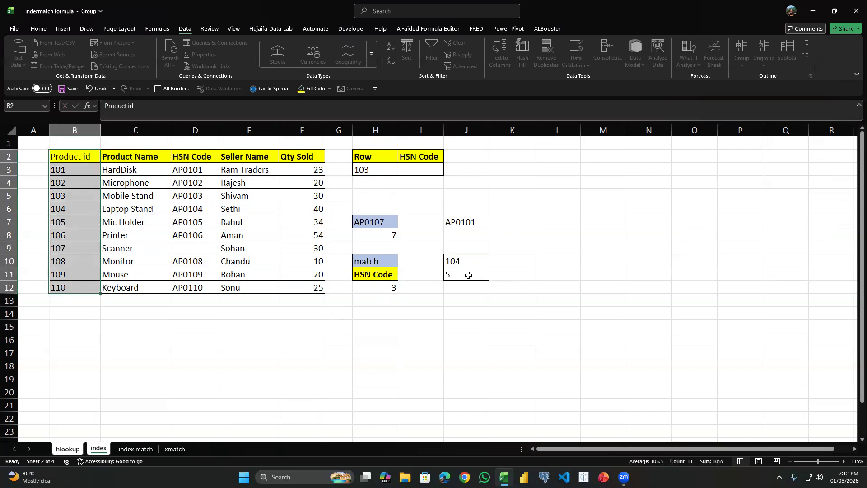
{"action": "left_click", "coordinate": [64, 211]}
{"action": "left_click", "coordinate": [70, 158]}
{"action": "left_click", "coordinate": [71, 171]}
{"action": "left_click", "coordinate": [70, 183]}
{"action": "left_click", "coordinate": [69, 196]}
{"action": "left_click", "coordinate": [69, 208]}
Start an INDEX formula in I3 with the product table B2:F12 as its array.
{"action": "left_click", "coordinate": [414, 171]}
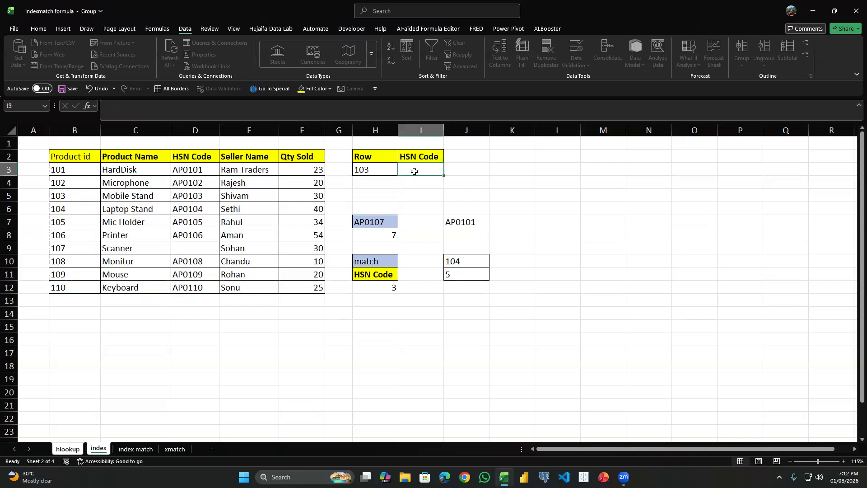
{"action": "type", "text": "=in"}
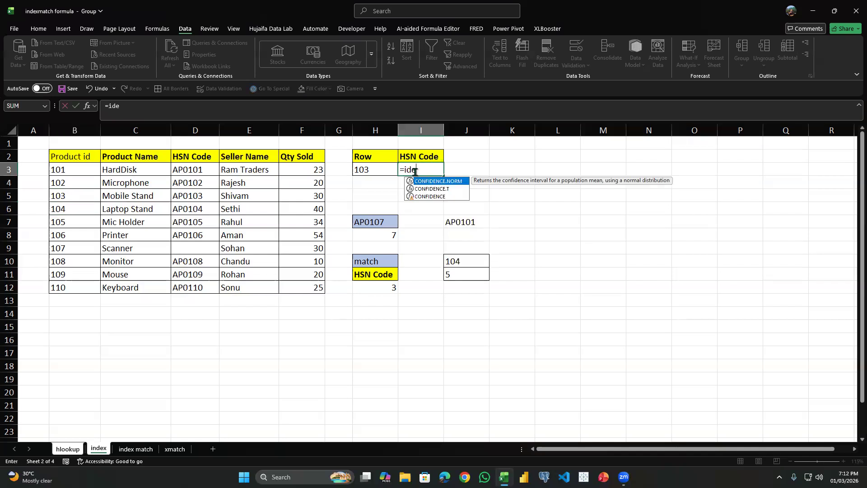
{"action": "type", "text": "dex("}
{"action": "key", "text": "Left"}
{"action": "key", "text": "Left"}
{"action": "key", "text": "Up"}
{"action": "key", "text": "Left"}
{"action": "key", "text": "ctrl+shift+Left"}
{"action": "key", "text": "ctrl+shift+Down"}
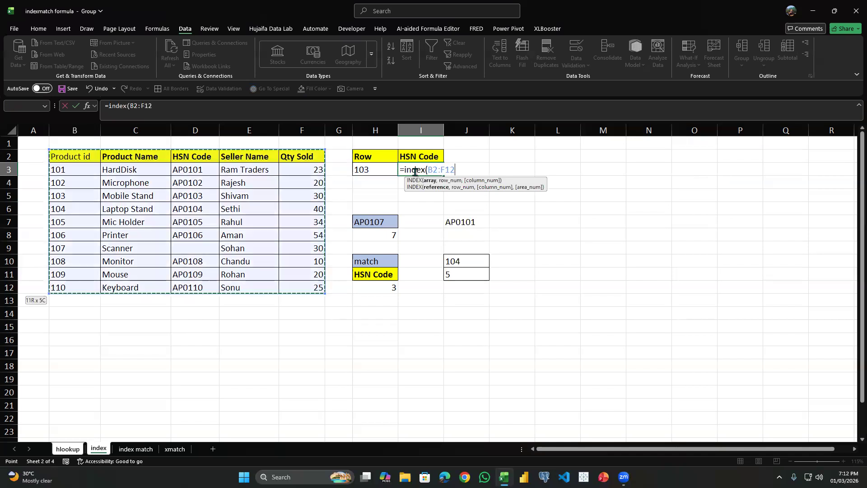
{"action": "type", "text": ","}
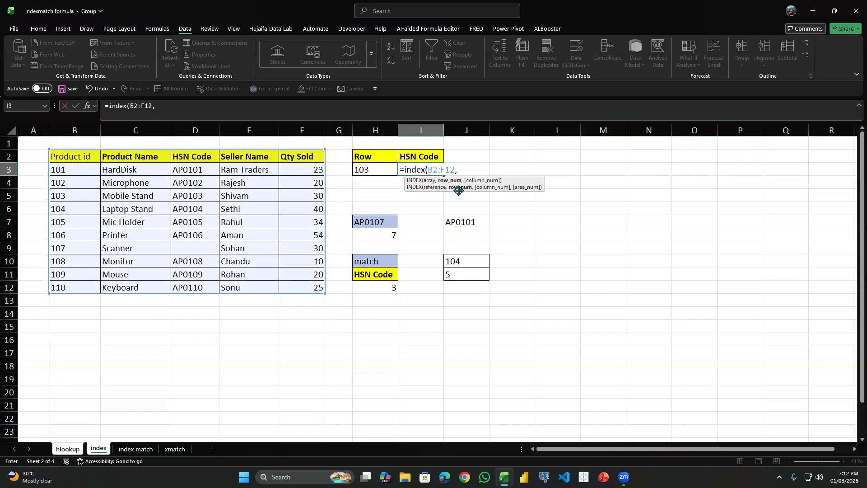
{"action": "type", "text": "match"}
Nest a MATCH function as the row number, with the product ID in H3 as its lookup value.
{"action": "key", "text": "Tab"}
{"action": "key", "text": "Left"}
{"action": "key", "text": "Left"}
{"action": "key", "text": "Left"}
{"action": "key", "text": "Left"}
{"action": "key", "text": "Right"}
{"action": "key", "text": "Right"}
{"action": "key", "text": "Right"}
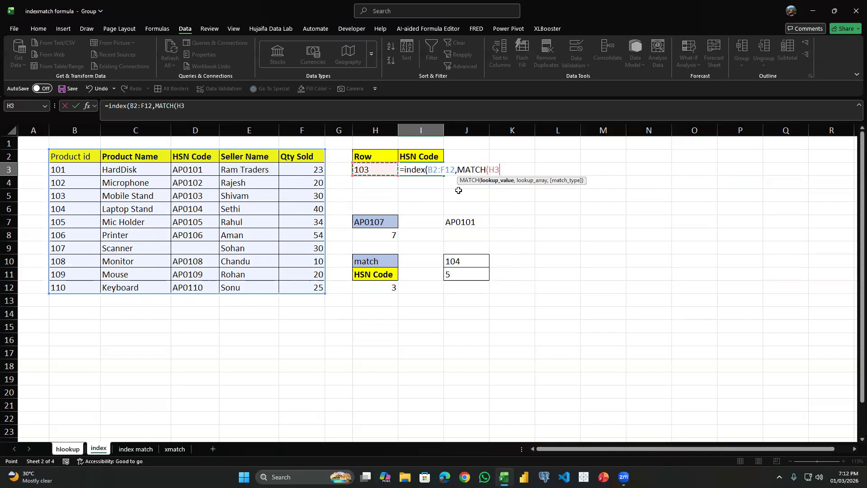
Set the MATCH lookup array to B2:B12 with match type 0, and enter the formula.
{"action": "type", "text": ","}
{"action": "key", "text": "Left"}
{"action": "key", "text": "Left"}
{"action": "key", "text": "Left"}
{"action": "key", "text": "Left"}
{"action": "key", "text": "Left"}
{"action": "key", "text": "Left"}
{"action": "key", "text": "Left"}
{"action": "key", "text": "Up"}
{"action": "key", "text": "ctrl+shift+Down"}
{"action": "key", "text": "ctrl+shift+Down"}
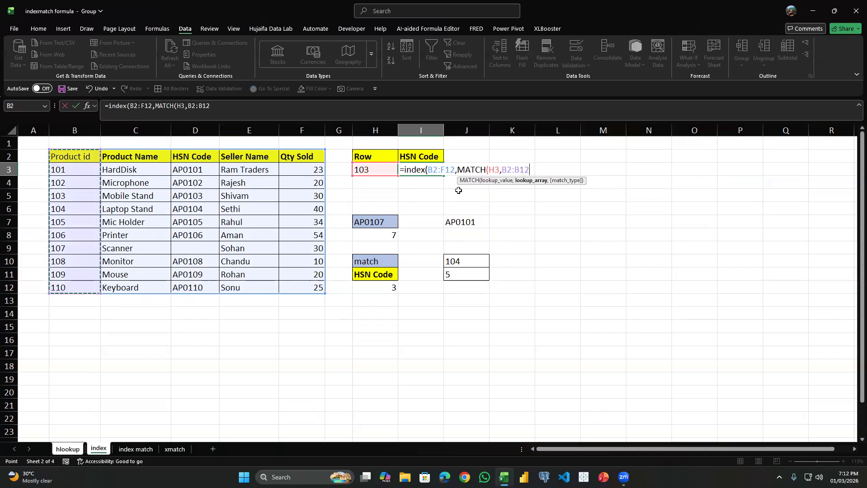
{"action": "type", "text": ",0)"}
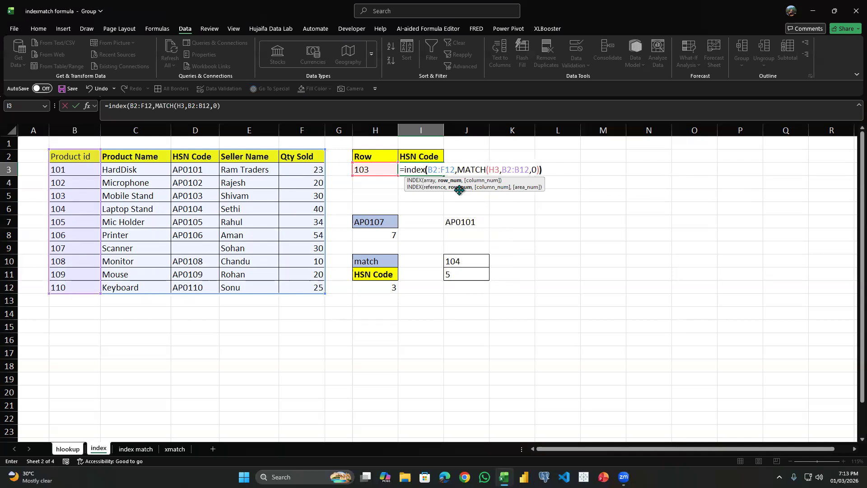
{"action": "key", "text": "Return"}
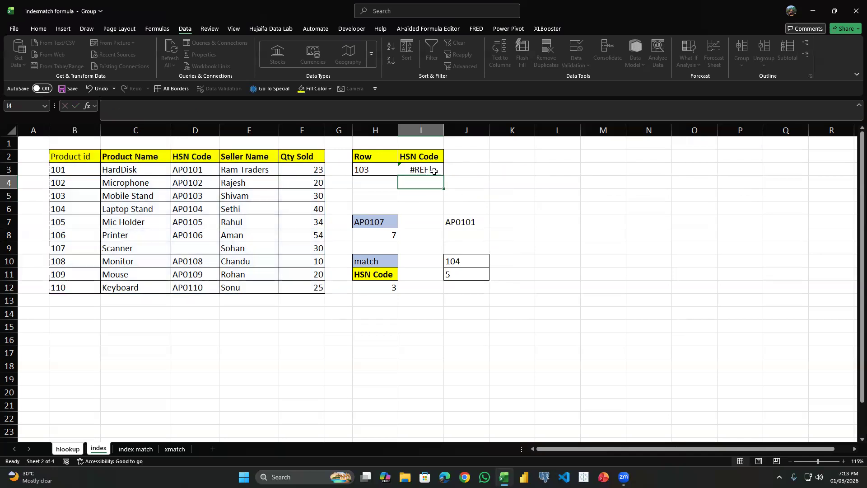
Add a blank column argument so I3 holds =INDEX(B2:F12,MATCH(H3,B2:B12,0),).
{"action": "double_click", "coordinate": [434, 170]}
{"action": "left_click", "coordinate": [541, 169]}
{"action": "left_click", "coordinate": [543, 169]}
{"action": "type", "text": ",MATCH(H3,B2:B12,0),)"}
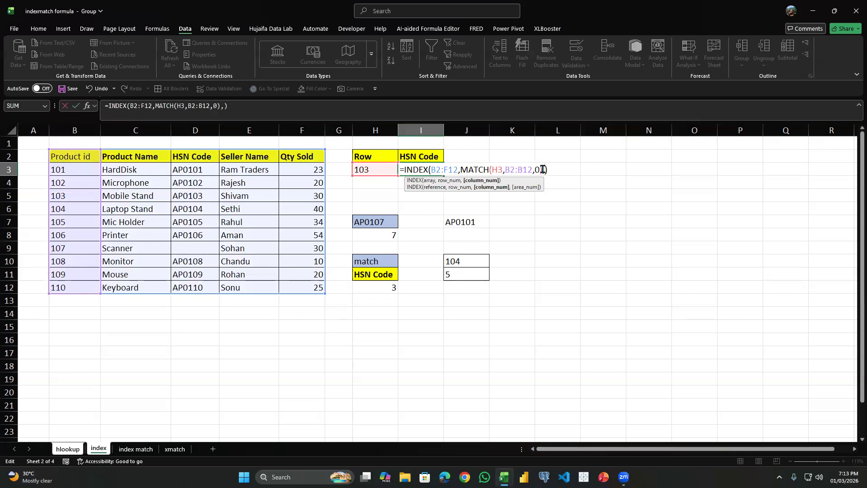
{"action": "key", "text": "Return"}
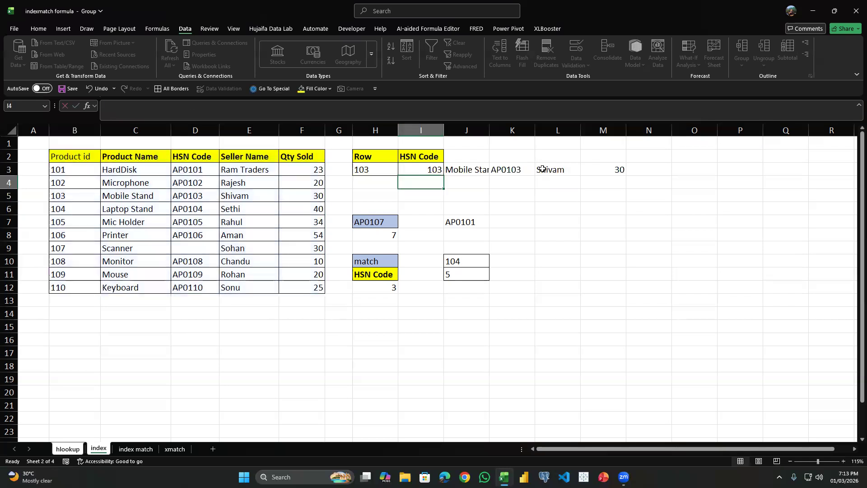
Nest a second MATCH as the column number in I3's INDEX formula, with the header in I2 as its lookup value.
{"action": "left_click", "coordinate": [421, 168]}
{"action": "double_click", "coordinate": [416, 169]}
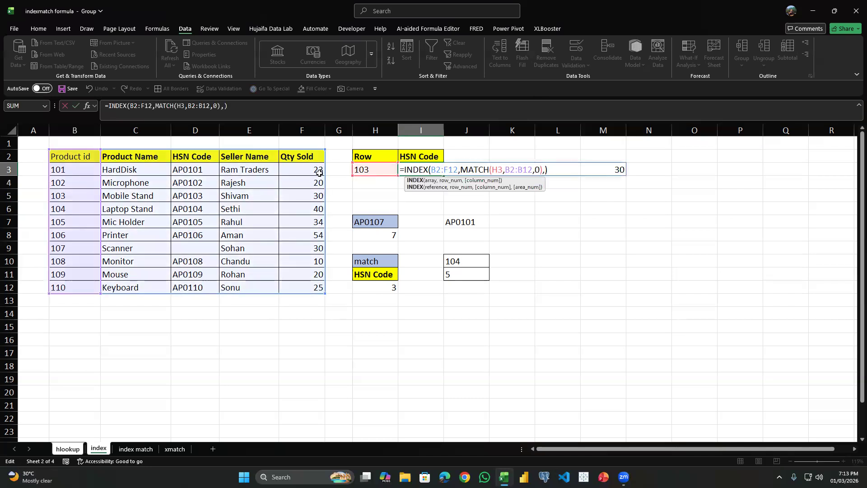
{"action": "left_click", "coordinate": [546, 169]}
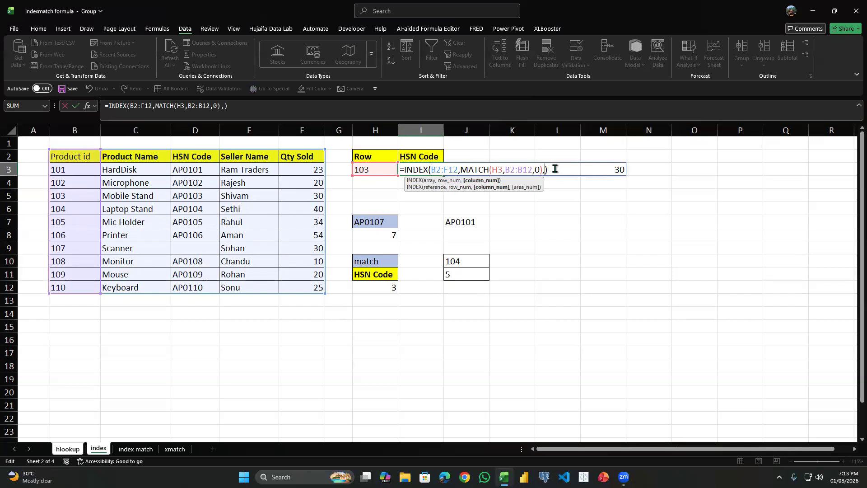
{"action": "type", "text": "ma"}
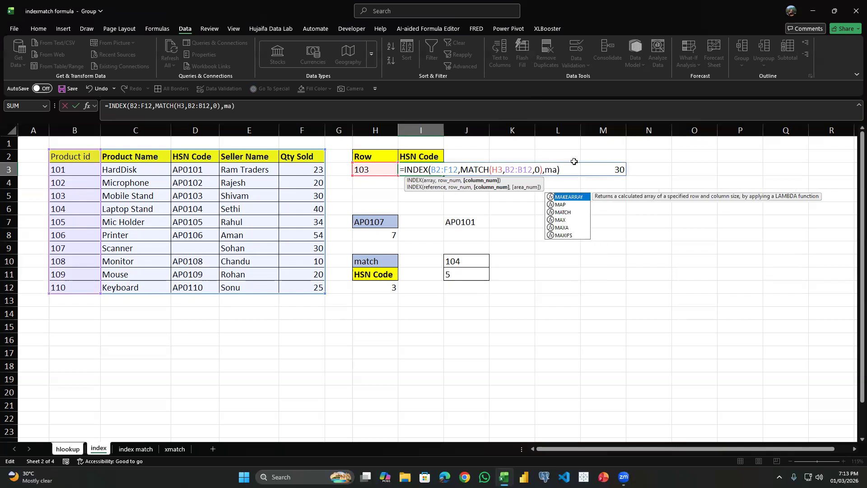
{"action": "key", "text": "Tab"}
{"action": "key", "text": "Up"}
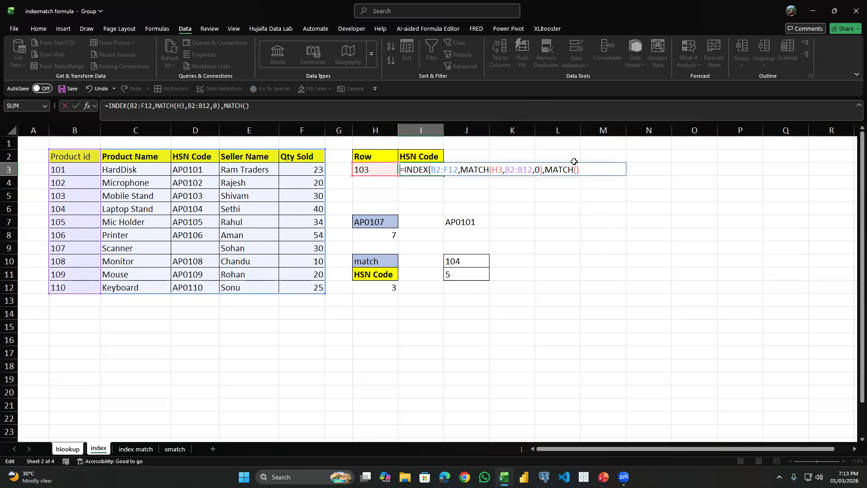
{"action": "key", "text": "Down"}
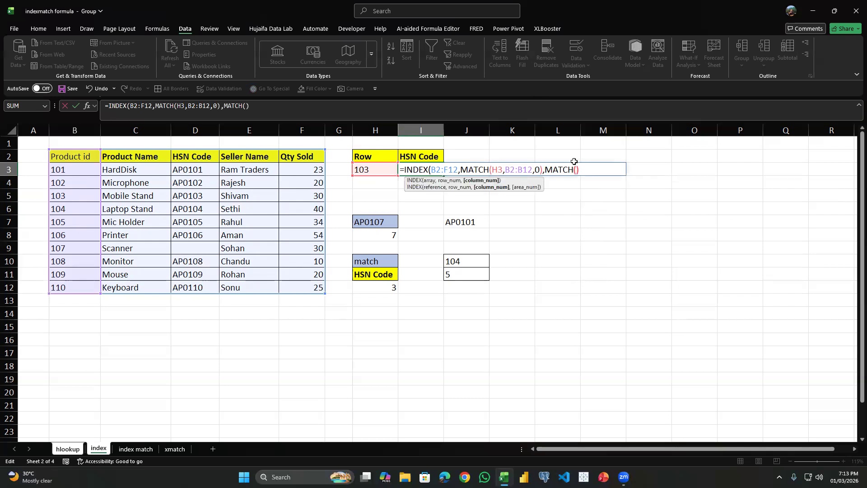
{"action": "key", "text": "Left"}
{"action": "left_click", "coordinate": [432, 159]}
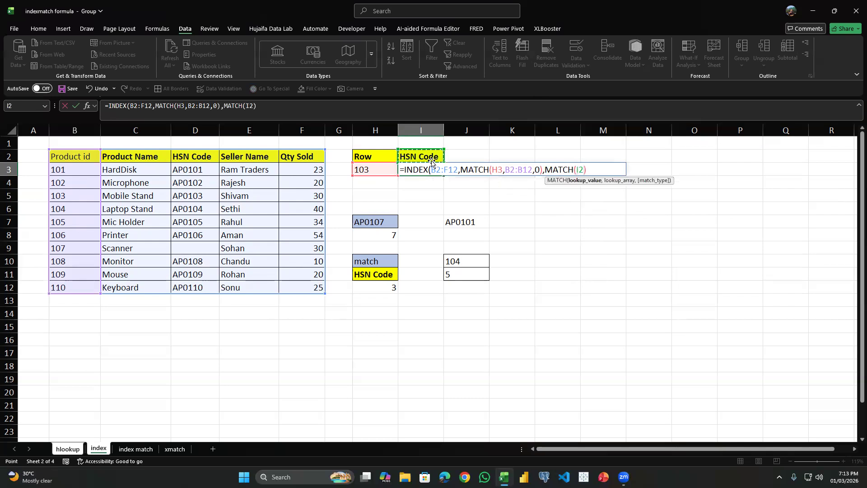
Set the second MATCH's lookup array to the header row B2:F2 with match type 0, and enter the formula.
{"action": "type", "text": ","}
{"action": "left_click_drag", "start_coordinate": [53, 157], "coordinate": [315, 155]}
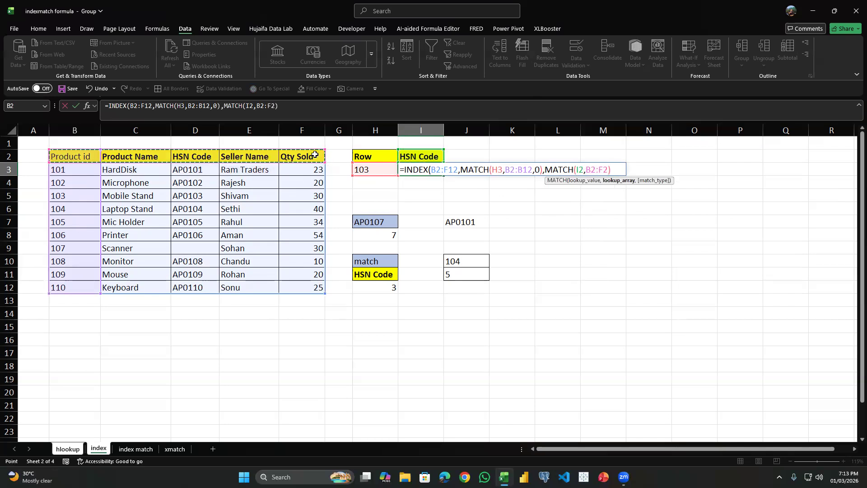
{"action": "type", "text": ",0)"}
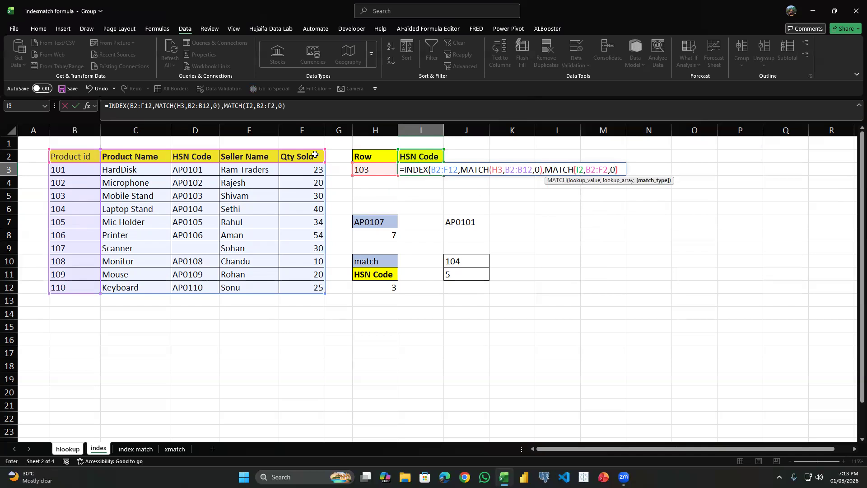
{"action": "key", "text": "Return"}
Compare the HSN code returned in I3 with the table row for product ID 103.
{"action": "left_click", "coordinate": [414, 271]}
{"action": "left_click", "coordinate": [419, 171]}
{"action": "left_click", "coordinate": [390, 169]}
{"action": "left_click", "coordinate": [64, 196]}
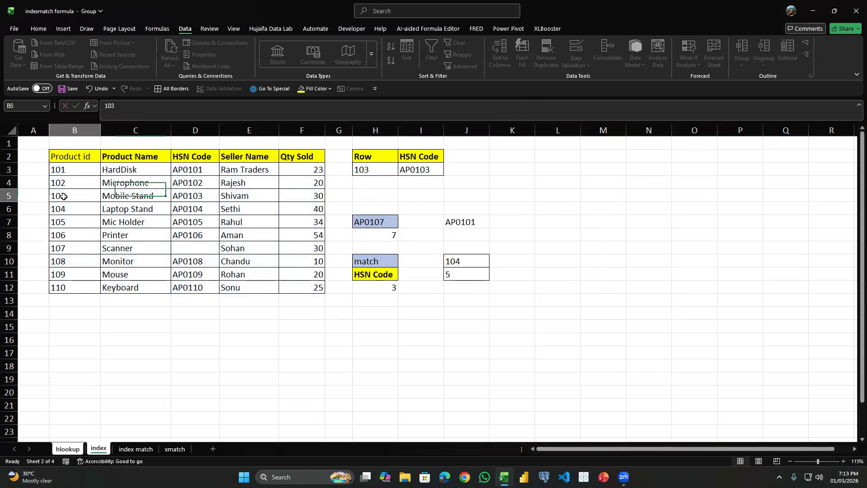
{"action": "left_click", "coordinate": [415, 172]}
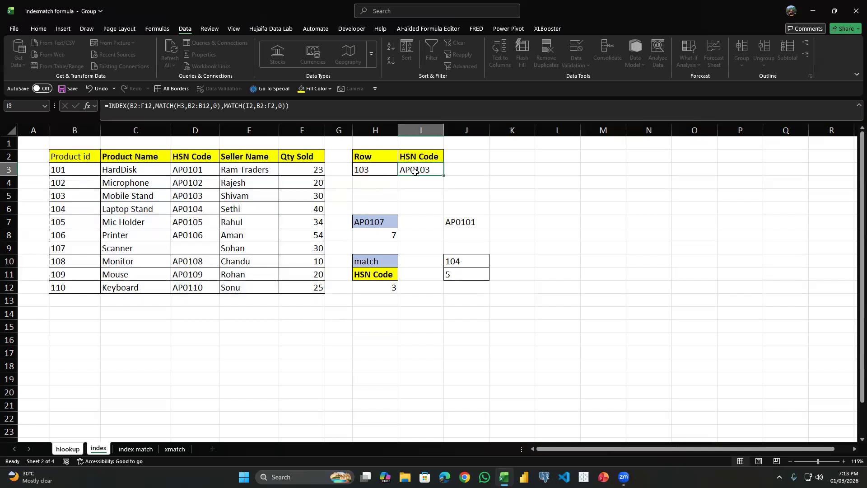
{"action": "left_click", "coordinate": [194, 197]}
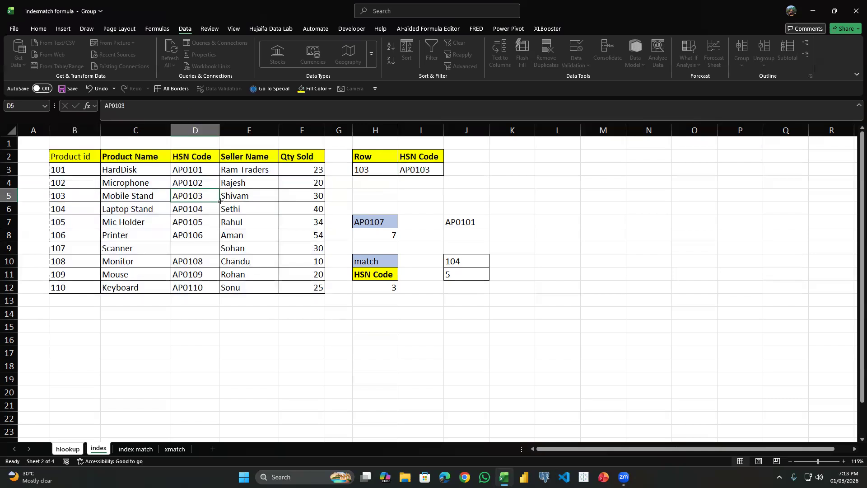
{"action": "left_click", "coordinate": [428, 172]}
Duplicate the lookup block H2:I3 at I14.
{"action": "left_click_drag", "start_coordinate": [365, 158], "coordinate": [420, 172]}
{"action": "right_click", "coordinate": [398, 157]}
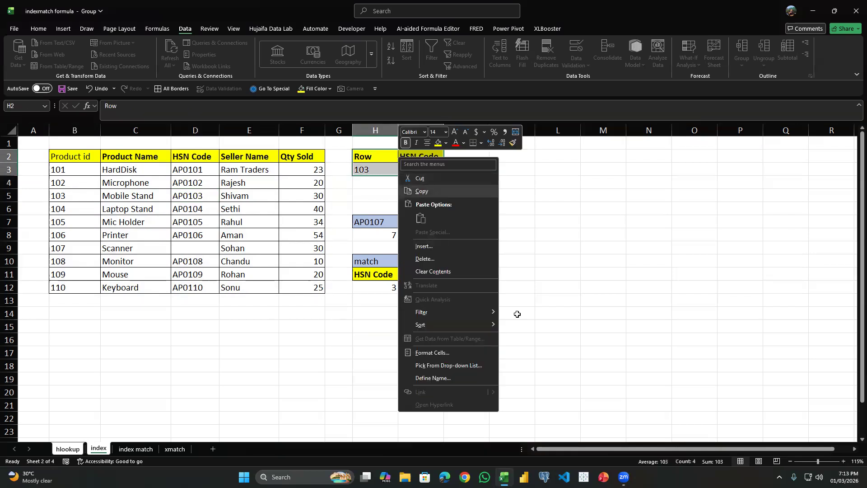
{"action": "left_click", "coordinate": [430, 186]}
{"action": "left_click", "coordinate": [445, 313]}
{"action": "left_click", "coordinate": [434, 314]}
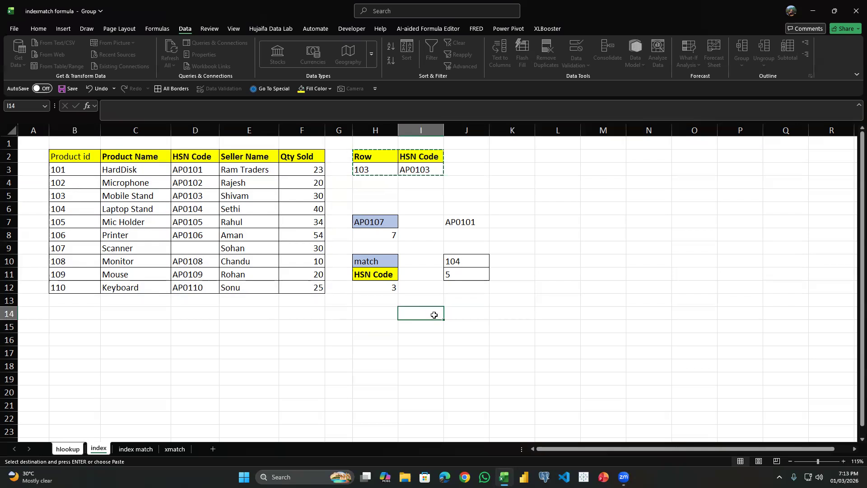
{"action": "key", "text": "ctrl+f"}
{"action": "left_click", "coordinate": [523, 240]}
{"action": "key", "text": "ctrl+v"}
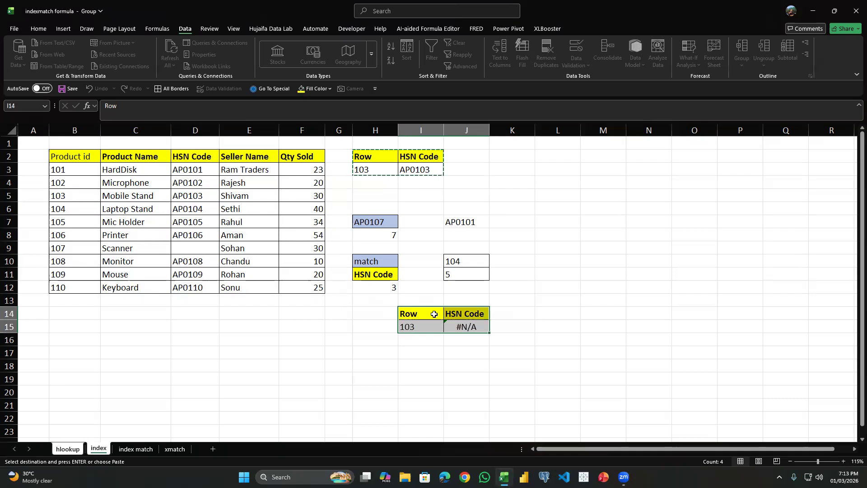
Move the duplicated lookup block from I14:J15 to K2 and clear its formula in L3.
{"action": "key", "text": "ctrl+c"}
{"action": "left_click", "coordinate": [519, 157]}
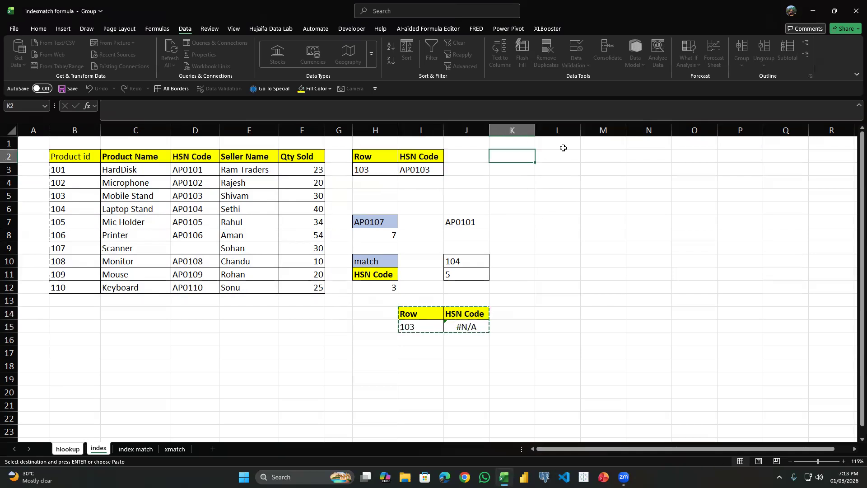
{"action": "key", "text": "ctrl+v"}
{"action": "left_click", "coordinate": [552, 169]}
{"action": "key", "text": "Delete"}
{"action": "left_click", "coordinate": [436, 159]}
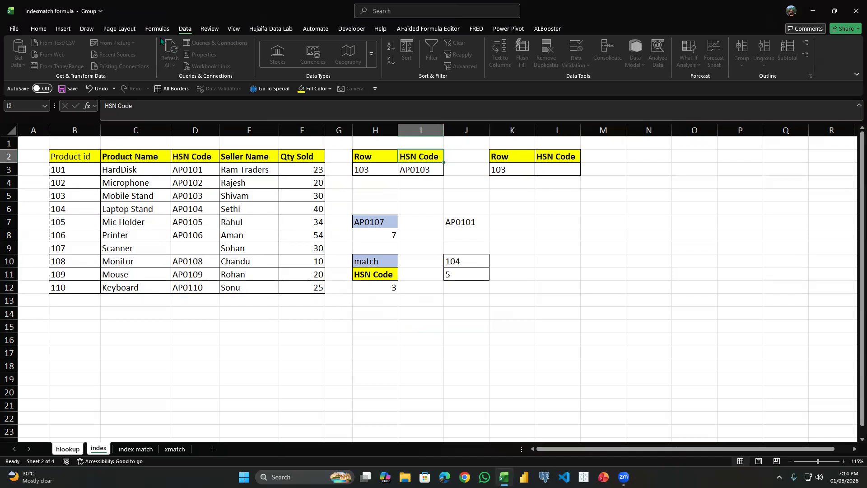
{"action": "scroll", "coordinate": [162, 40], "scroll_direction": "up", "scroll_amount": 4}
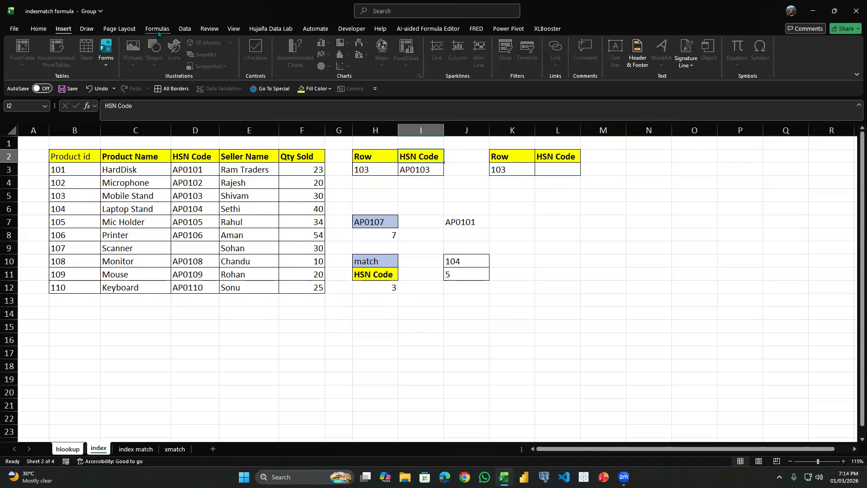
{"action": "left_click", "coordinate": [158, 30]}
{"action": "left_click", "coordinate": [431, 194]}
{"action": "left_click", "coordinate": [458, 182]}
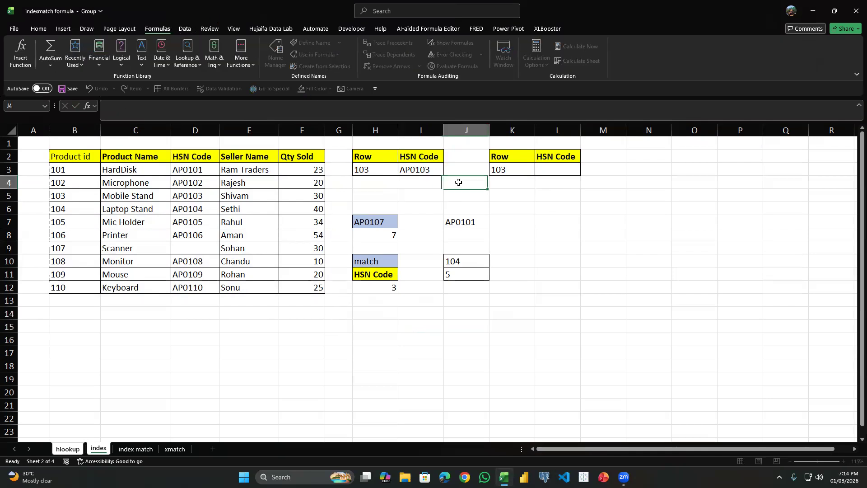
{"action": "left_click", "coordinate": [422, 153]}
{"action": "left_click", "coordinate": [186, 30]}
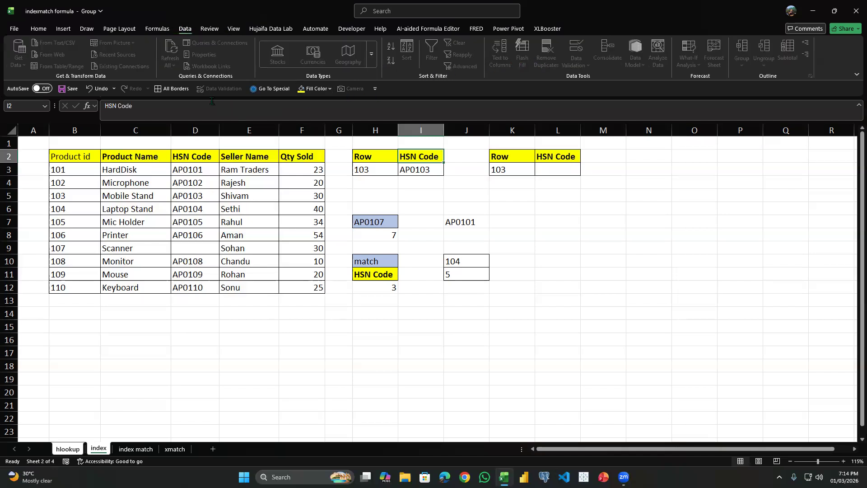
{"action": "left_click", "coordinate": [526, 187]}
{"action": "left_click", "coordinate": [528, 192]}
{"action": "left_click", "coordinate": [512, 299]}
{"action": "left_click", "coordinate": [574, 168]}
{"action": "type", "text": "="}
{"action": "left_click", "coordinate": [586, 217]}
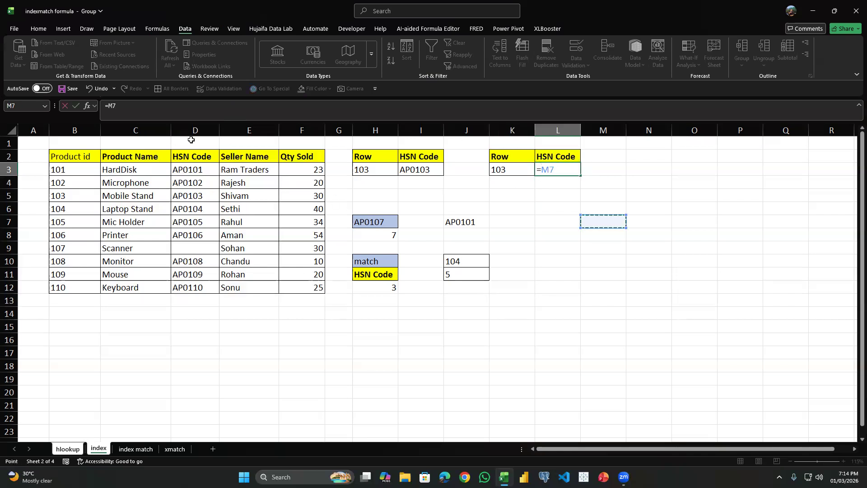
{"action": "key", "text": "BackSpace"}
{"action": "key", "text": "BackSpace"}
{"action": "key", "text": "BackSpace"}
Clear the label in H10 and re-enter it as match.
{"action": "double_click", "coordinate": [388, 261]}
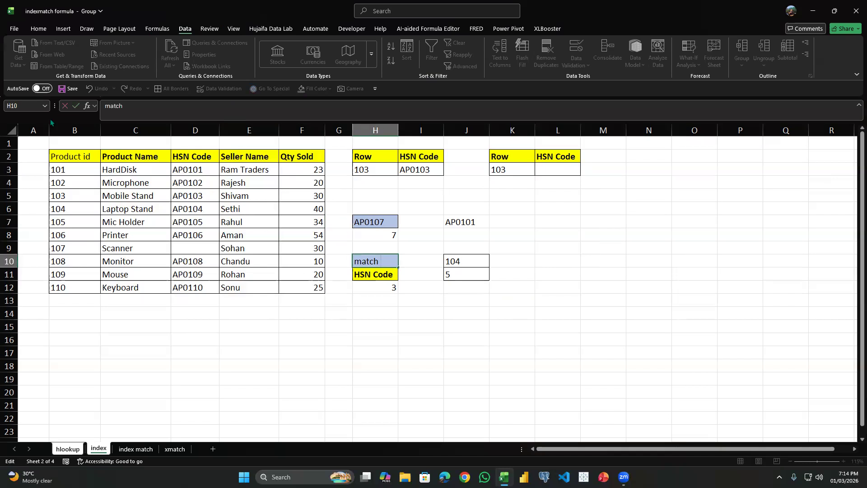
{"action": "key", "text": "Escape"}
{"action": "key", "text": "Delete"}
{"action": "left_click", "coordinate": [446, 236]}
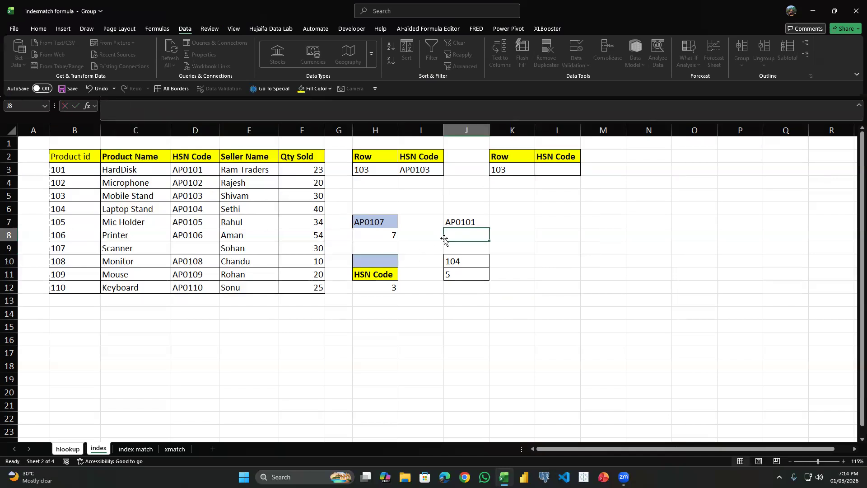
{"action": "left_click", "coordinate": [366, 264]}
{"action": "type", "text": "match"}
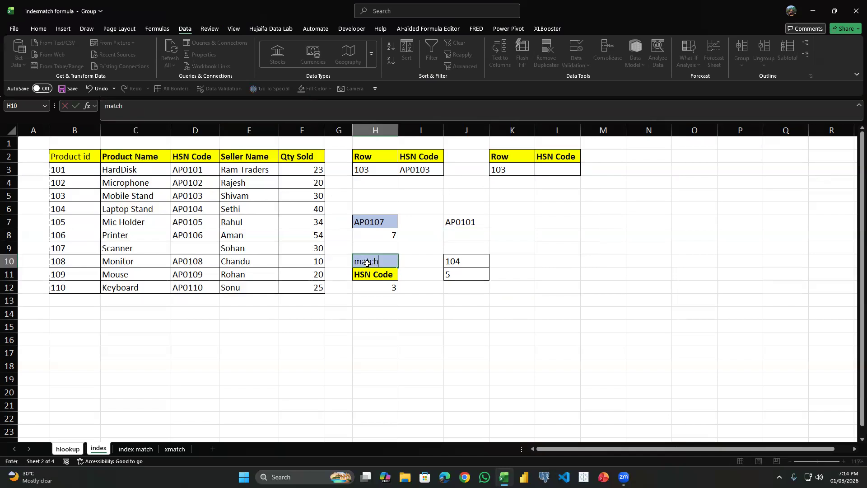
{"action": "key", "text": "Return"}
Replace the header in L2 with a copy of the Seller Name header from E2.
{"action": "left_click", "coordinate": [547, 179]}
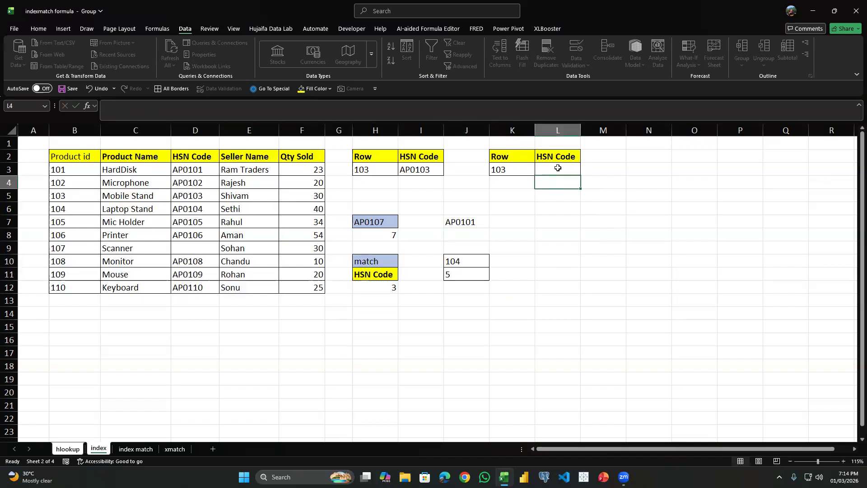
{"action": "left_click", "coordinate": [558, 158]}
{"action": "left_click", "coordinate": [245, 159]}
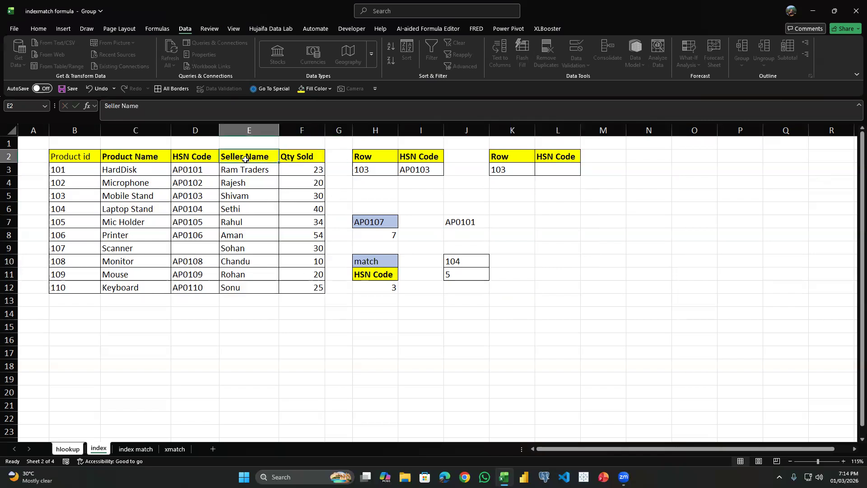
{"action": "key", "text": "ctrl+c"}
{"action": "left_click", "coordinate": [561, 157]}
{"action": "key", "text": "ctrl+v"}
Rename the K2 header as product id and widen column K to show it in full.
{"action": "left_click", "coordinate": [543, 169]}
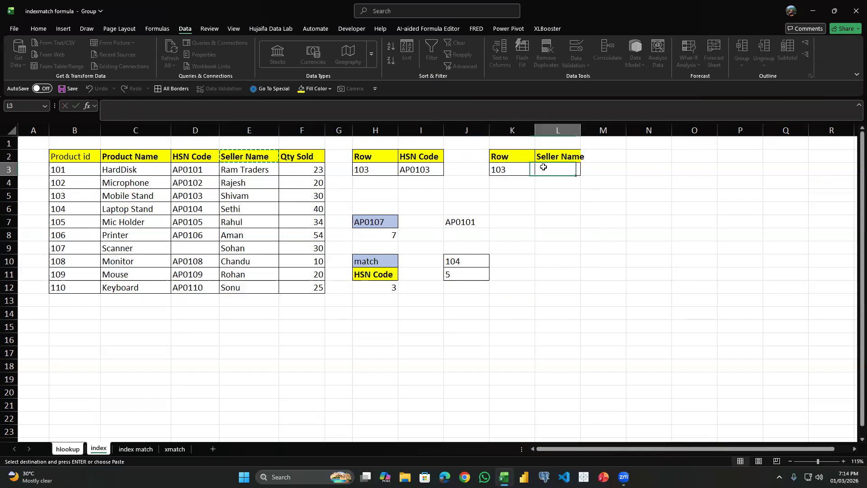
{"action": "double_click", "coordinate": [536, 130]}
{"action": "left_click", "coordinate": [508, 156]}
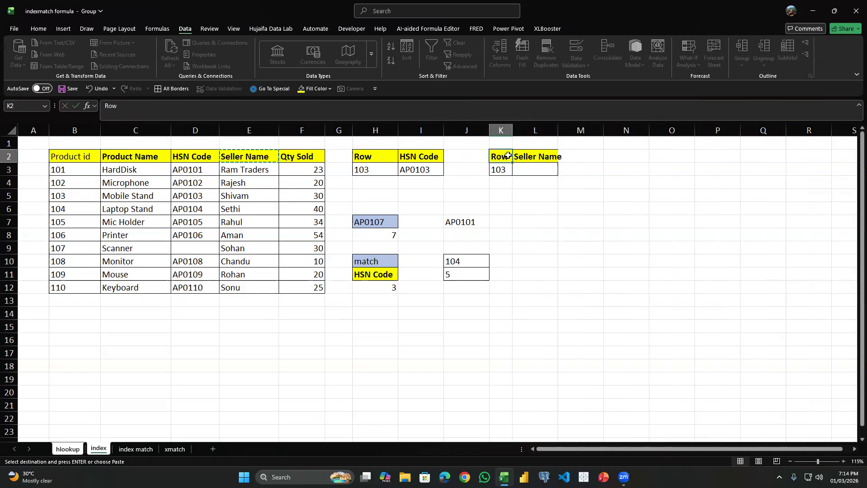
{"action": "type", "text": "product id"}
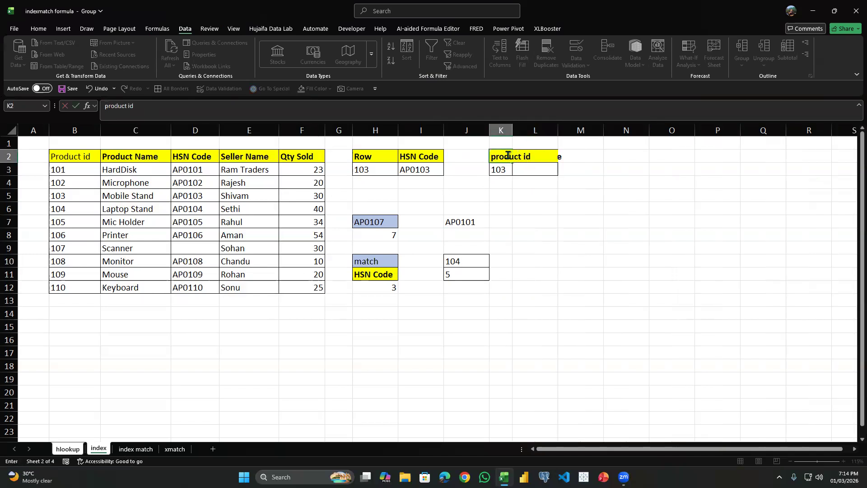
{"action": "key", "text": "Return"}
{"action": "left_click_drag", "start_coordinate": [511, 132], "coordinate": [538, 131]}
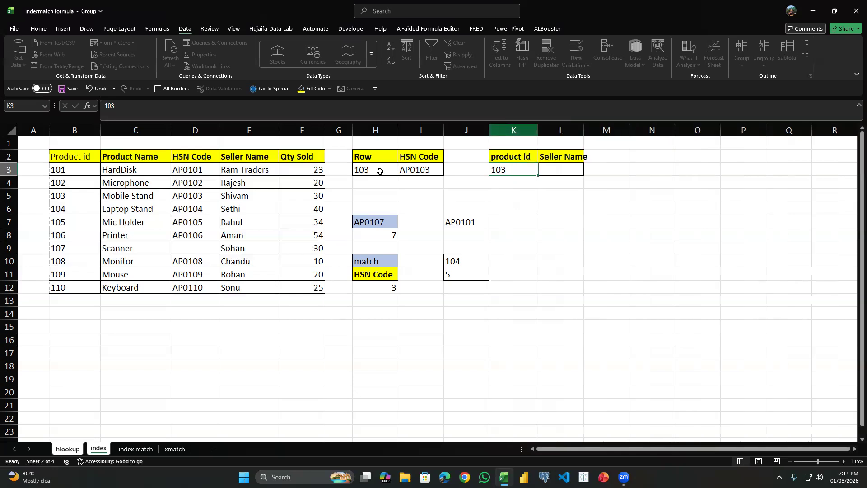
Rename the H2 header as Product id.
{"action": "left_click", "coordinate": [373, 157]}
{"action": "type", "text": "product"}
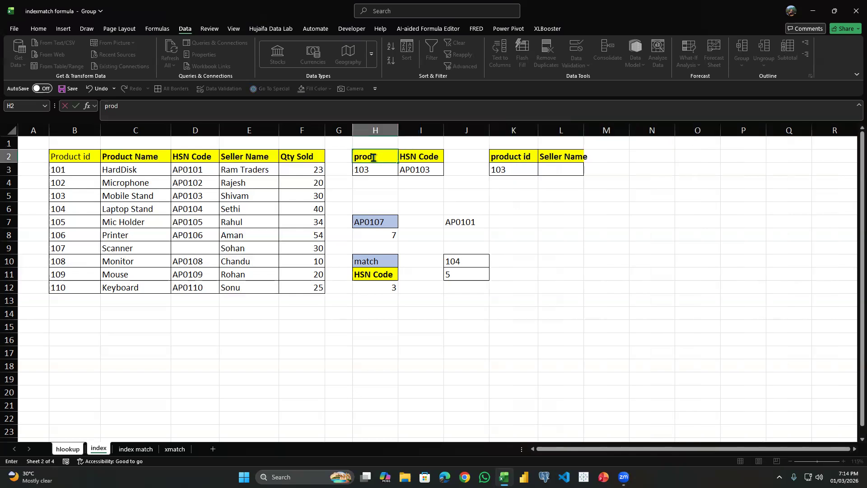
{"action": "key", "text": "Return"}
{"action": "left_click", "coordinate": [373, 157]}
{"action": "type", "text": "p"}
{"action": "key", "text": "BackSpace"}
{"action": "key", "text": "BackSpace"}
{"action": "key", "text": "BackSpace"}
{"action": "type", "text": "Product id"}
{"action": "key", "text": "Return"}
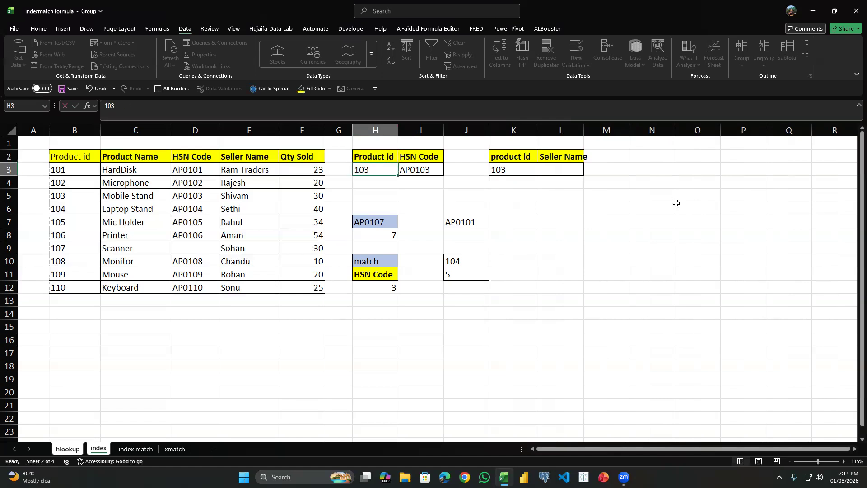
Autofit column L to the width of its Seller Name header.
{"action": "left_click", "coordinate": [551, 156]}
{"action": "left_click", "coordinate": [561, 167]}
{"action": "double_click", "coordinate": [583, 130]}
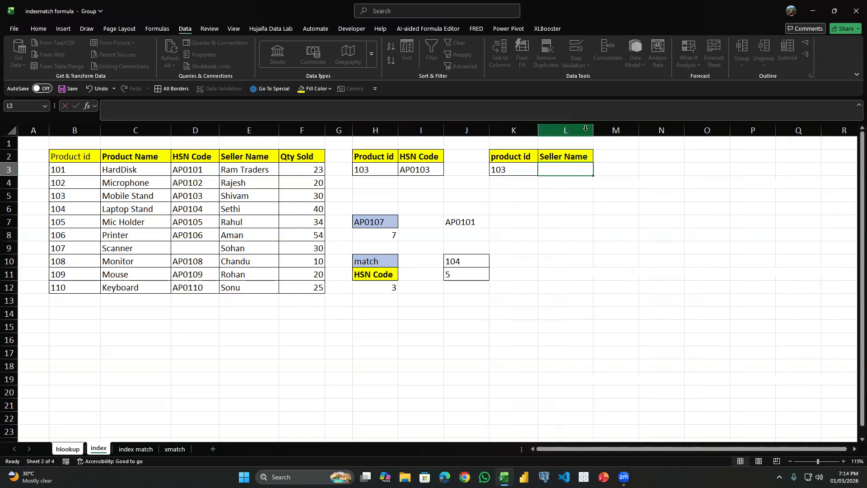
Begin an INDEX formula in L3 over the product table B2:F12, with a MATCH function as its row argument.
{"action": "left_click", "coordinate": [515, 170]}
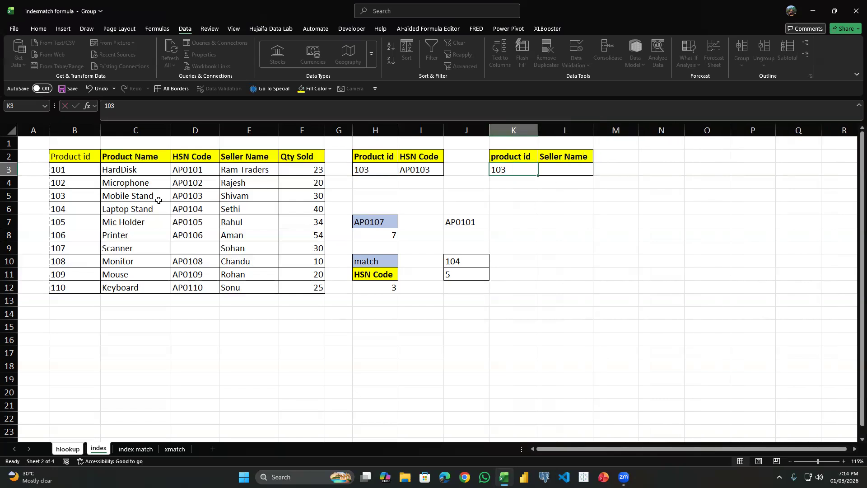
{"action": "left_click", "coordinate": [578, 165]}
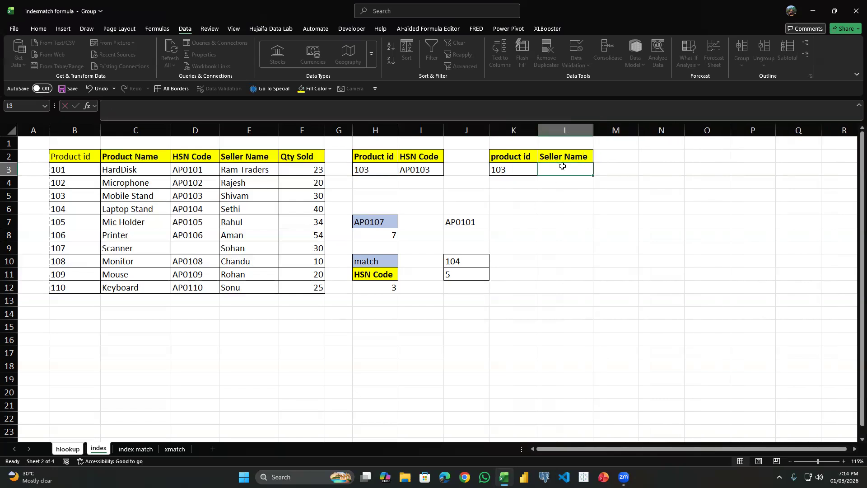
{"action": "type", "text": "="}
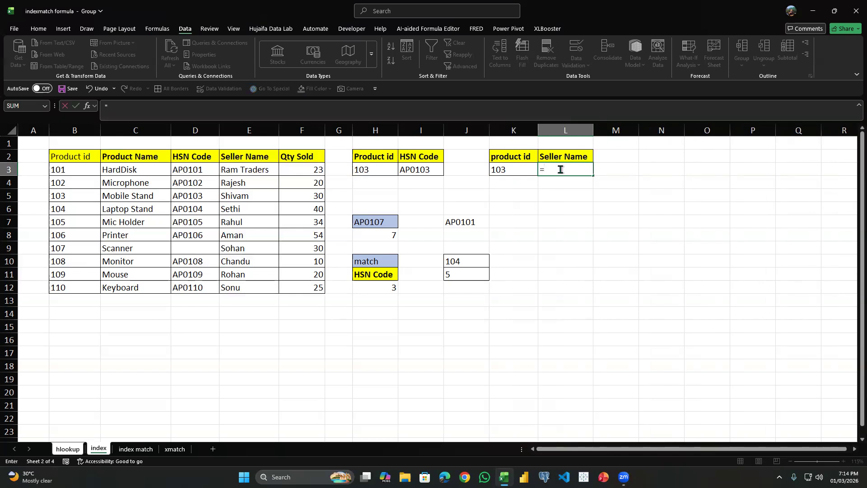
{"action": "type", "text": "index("}
{"action": "key", "text": "Left"}
{"action": "key", "text": "Left"}
{"action": "key", "text": "Left"}
{"action": "key", "text": "Left"}
{"action": "key", "text": "Left"}
{"action": "key", "text": "Left"}
{"action": "key", "text": "Left"}
{"action": "key", "text": "Up"}
{"action": "key", "text": "Right"}
{"action": "key", "text": "ctrl+shift+Left"}
{"action": "key", "text": "ctrl+shift+Down"}
{"action": "type", "text": ",match"}
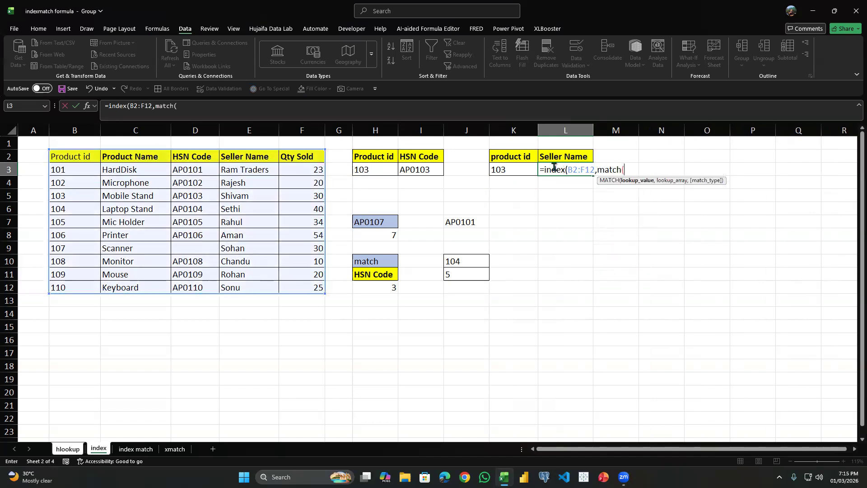
Match the product id in K3 exactly against B2:B12 for the row, and start a second MATCH for the column.
{"action": "left_click", "coordinate": [514, 171]}
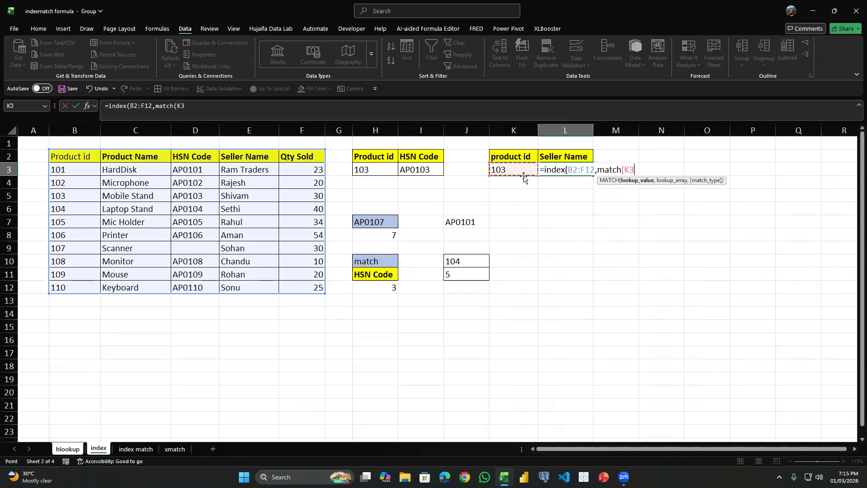
{"action": "type", "text": ","}
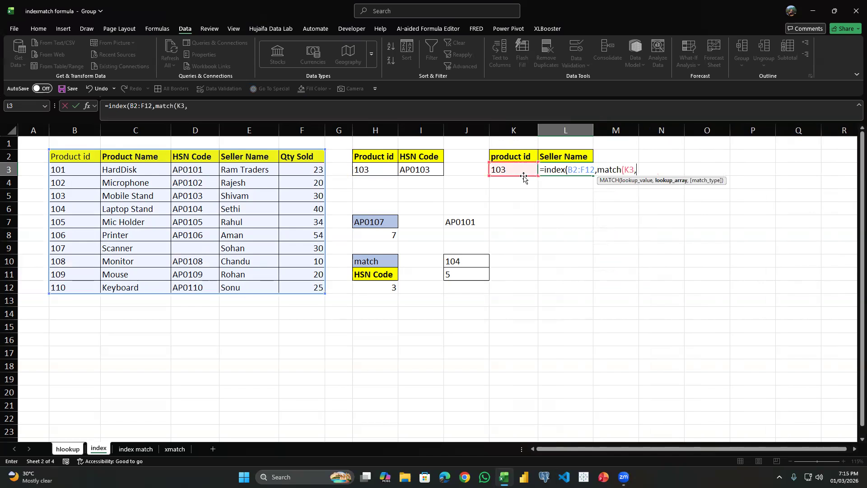
{"action": "left_click_drag", "start_coordinate": [72, 159], "coordinate": [59, 284]}
{"action": "type", "text": ",0),match("}
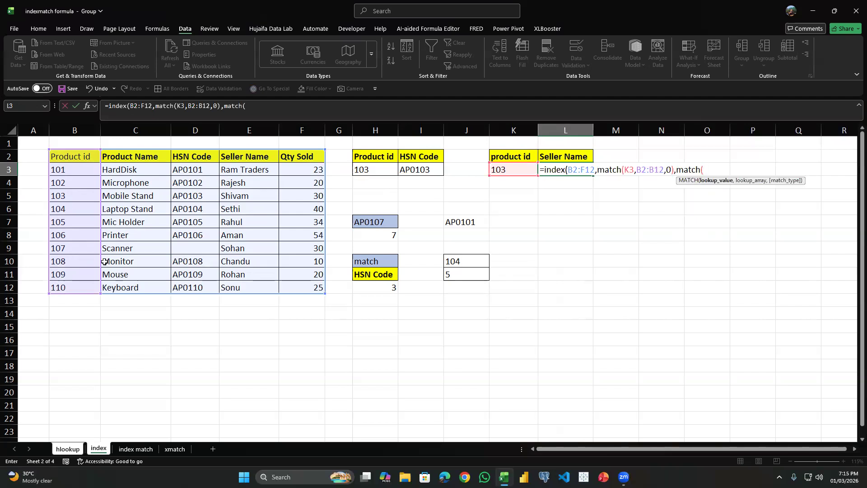
Complete the L3 formula by matching the L2 header exactly against the table headers B2:F2.
{"action": "left_click", "coordinate": [574, 152]}
{"action": "type", "text": ","}
{"action": "left_click_drag", "start_coordinate": [84, 160], "coordinate": [298, 156]}
{"action": "type", "text": ",0)"}
{"action": "key", "text": "Return"}
{"action": "key", "text": "Return"}
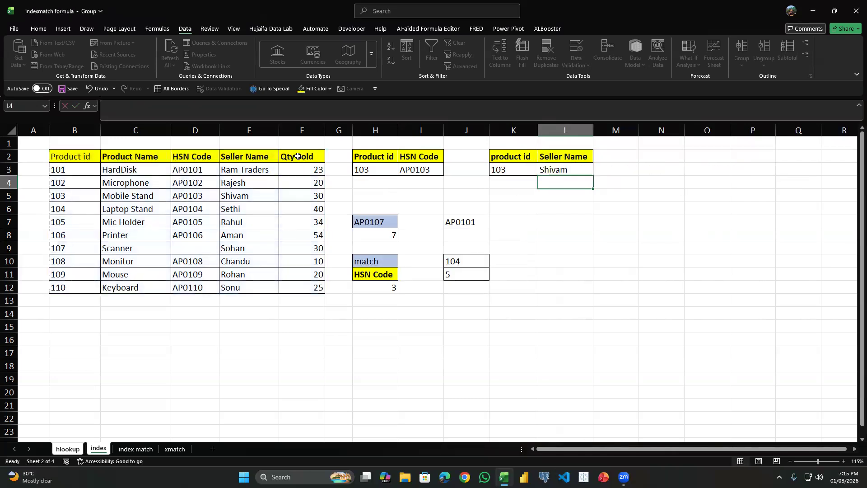
{"action": "left_click", "coordinate": [754, 248]}
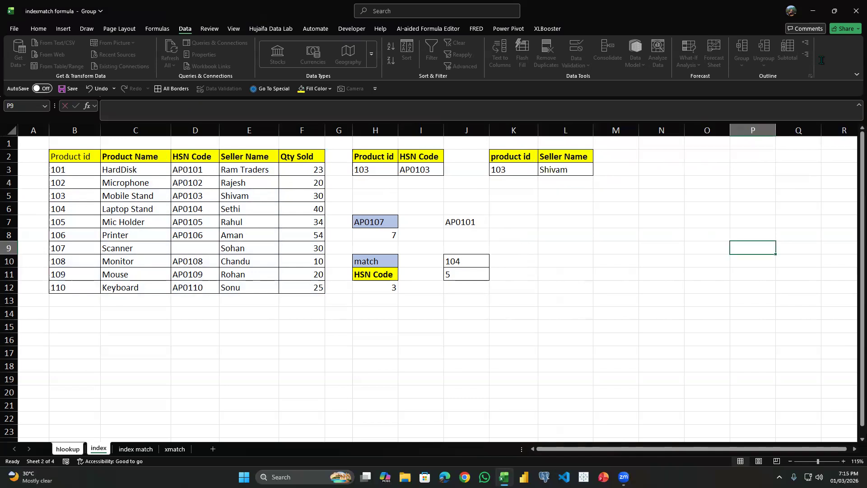
{"action": "left_click", "coordinate": [36, 29]}
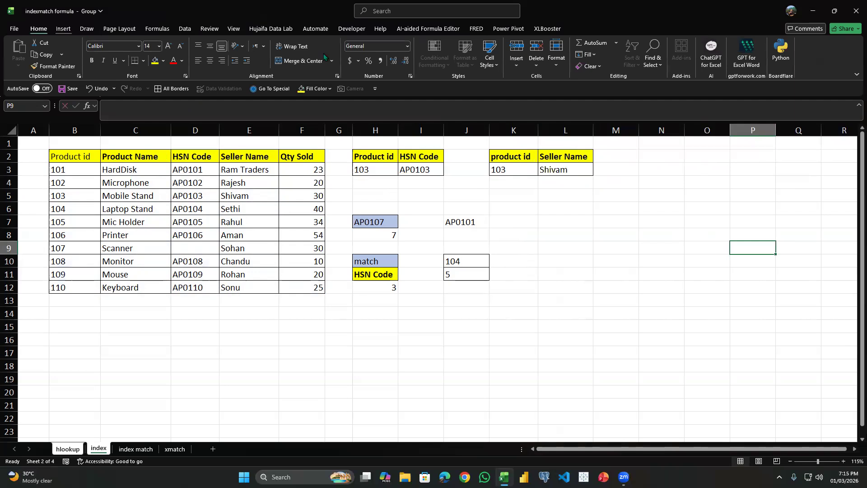
{"action": "left_click", "coordinate": [514, 193]}
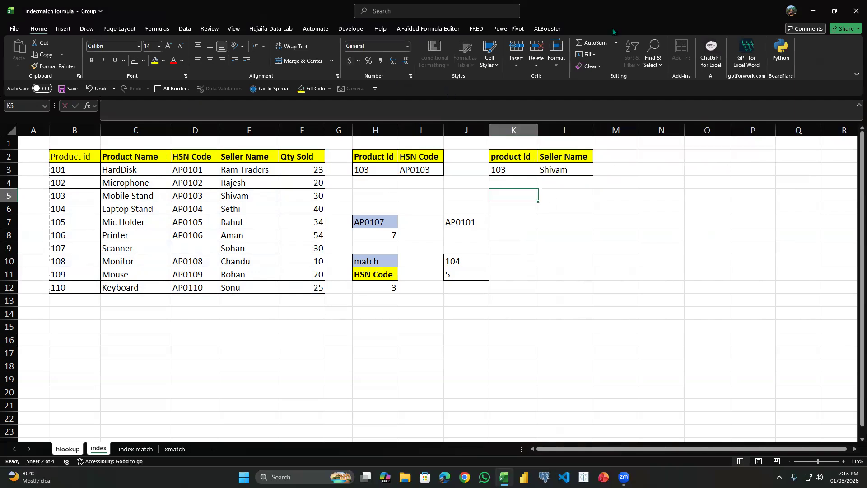
{"action": "left_click", "coordinate": [510, 211]}
{"action": "scroll", "coordinate": [500, 234], "scroll_direction": "down", "scroll_amount": 2}
{"action": "scroll", "coordinate": [451, 240], "scroll_direction": "up", "scroll_amount": 2}
{"action": "key", "text": "Up"}
Go to the index match sheet and examine the I3 formula, the HS code in H7 and the source table B2:F12.
{"action": "key", "text": "ctrl+Page_Down"}
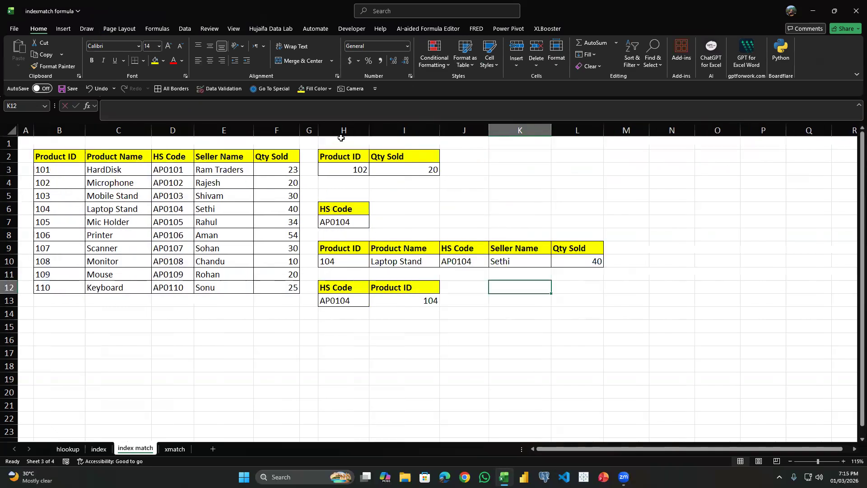
{"action": "left_click", "coordinate": [411, 171]}
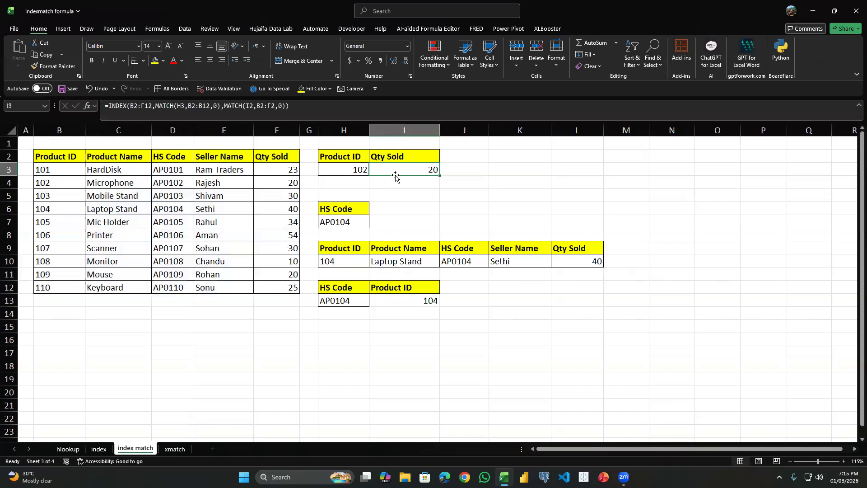
{"action": "left_click", "coordinate": [357, 222]}
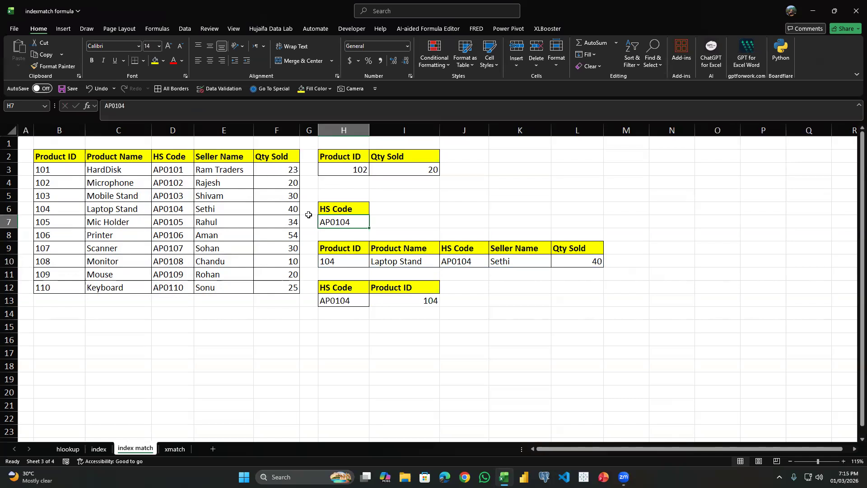
{"action": "left_click_drag", "start_coordinate": [344, 256], "coordinate": [583, 235]}
{"action": "left_click", "coordinate": [167, 155]}
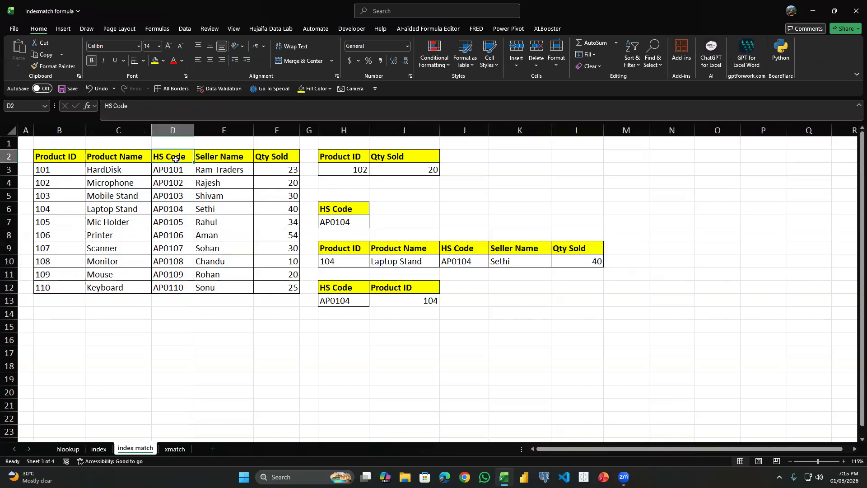
{"action": "mouse_move", "coordinate": [180, 162]}
{"action": "left_mouse_down"}
{"action": "mouse_move", "coordinate": [180, 267]}
{"action": "mouse_move", "coordinate": [183, 162]}
{"action": "left_mouse_up"}
{"action": "left_click", "coordinate": [389, 218]}
{"action": "key", "text": "Left"}
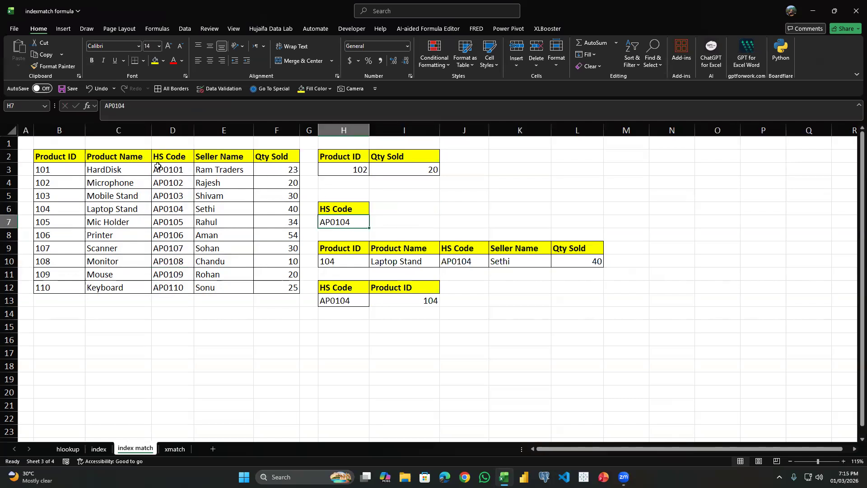
{"action": "left_click_drag", "start_coordinate": [171, 156], "coordinate": [275, 288]}
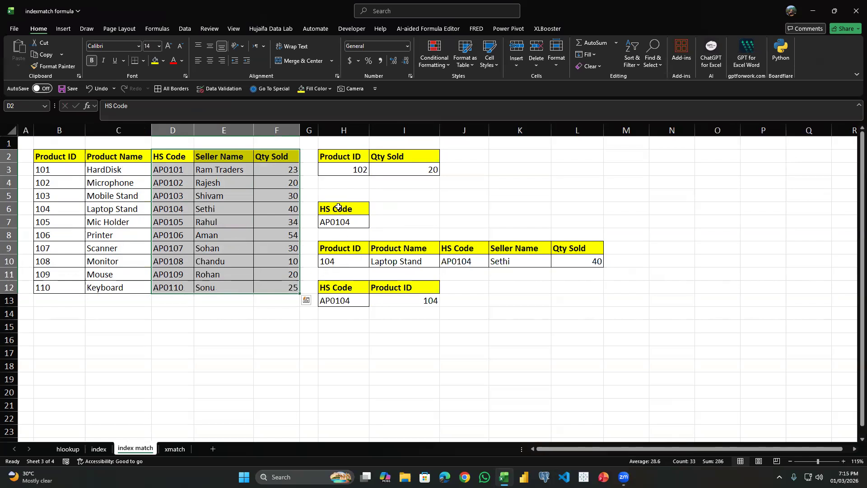
{"action": "left_click_drag", "start_coordinate": [41, 153], "coordinate": [292, 288]}
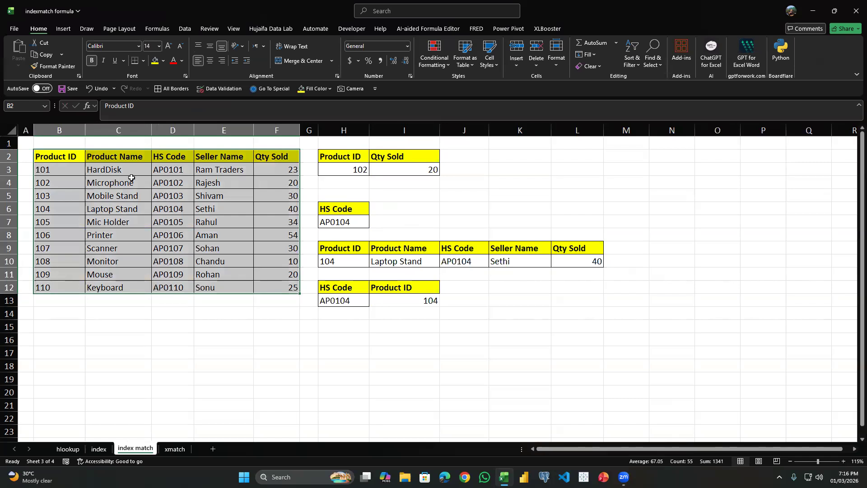
{"action": "left_click_drag", "start_coordinate": [59, 154], "coordinate": [293, 288]}
Try to enter an INDEX formula over B2:F12 in H10, with MATCH as its row argument.
{"action": "left_click", "coordinate": [349, 260]}
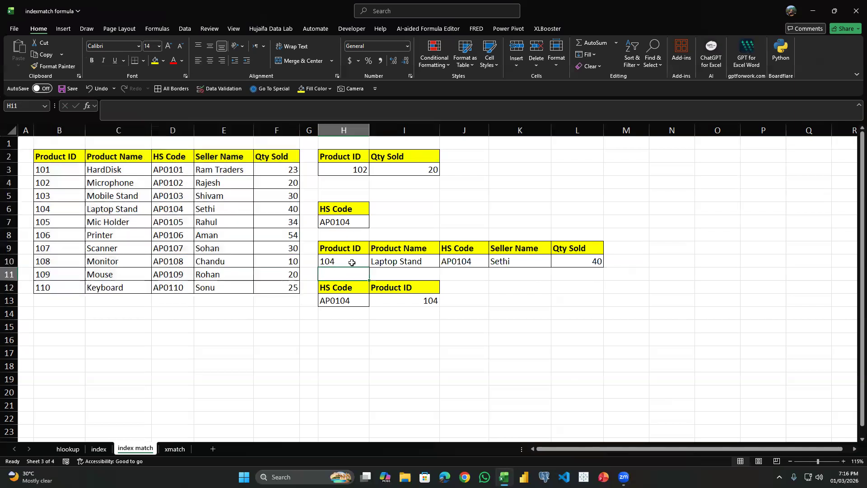
{"action": "type", "text": "=index"}
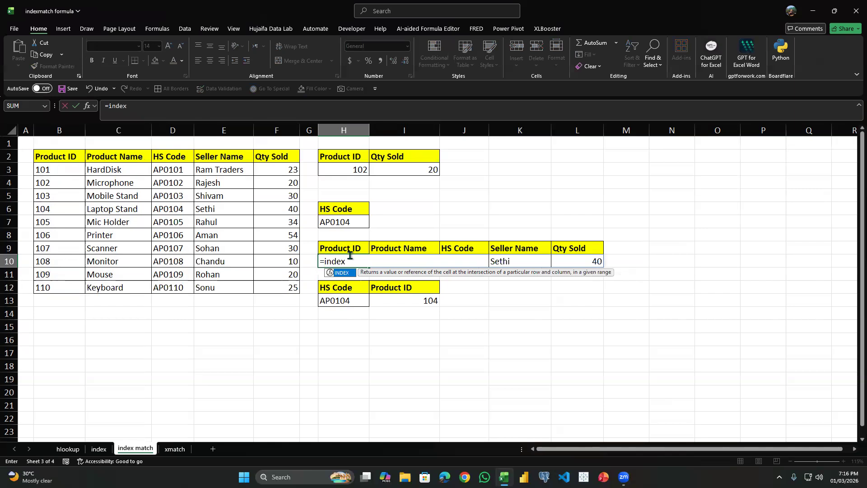
{"action": "type", "text": "("}
{"action": "key", "text": "Left"}
{"action": "key", "text": "Left"}
{"action": "key", "text": "Down"}
{"action": "key", "text": "Down"}
{"action": "key", "text": "ctrl+shift+Up"}
{"action": "key", "text": "ctrl+shift+Left"}
{"action": "type", "text": ","}
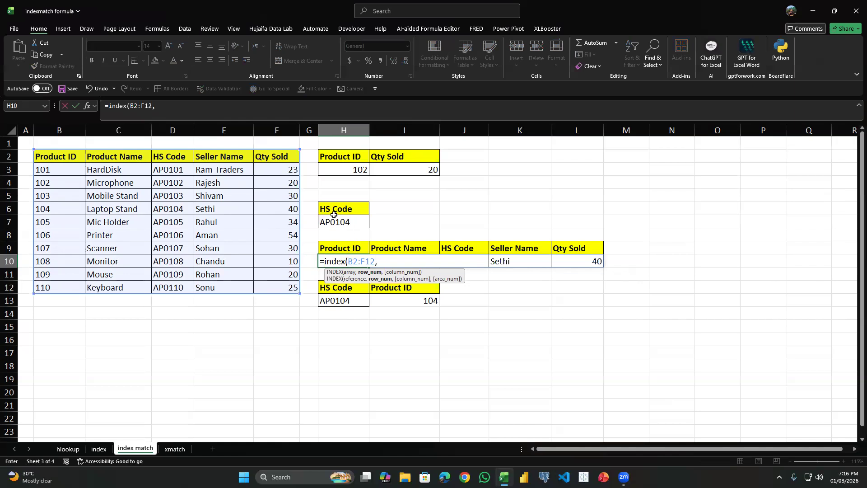
{"action": "left_click", "coordinate": [362, 223]}
{"action": "key", "text": "BackSpace"}
{"action": "type", "text": "match"}
{"action": "key", "text": "Tab"}
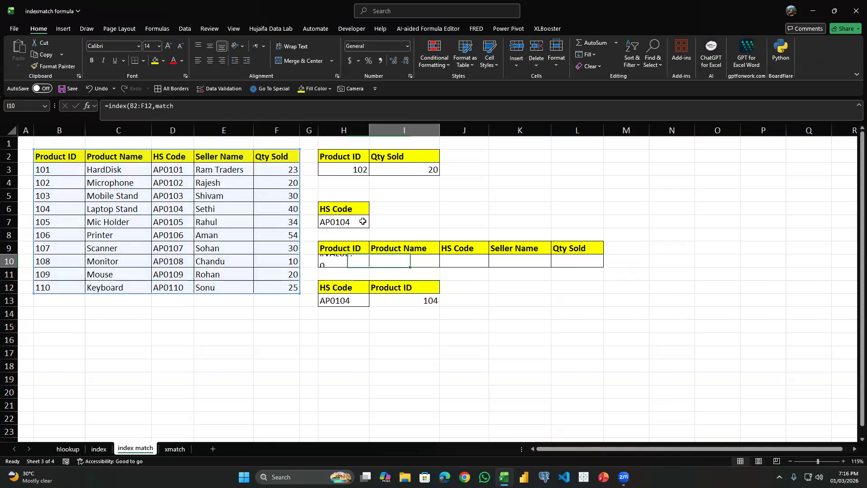
{"action": "key", "text": "Left"}
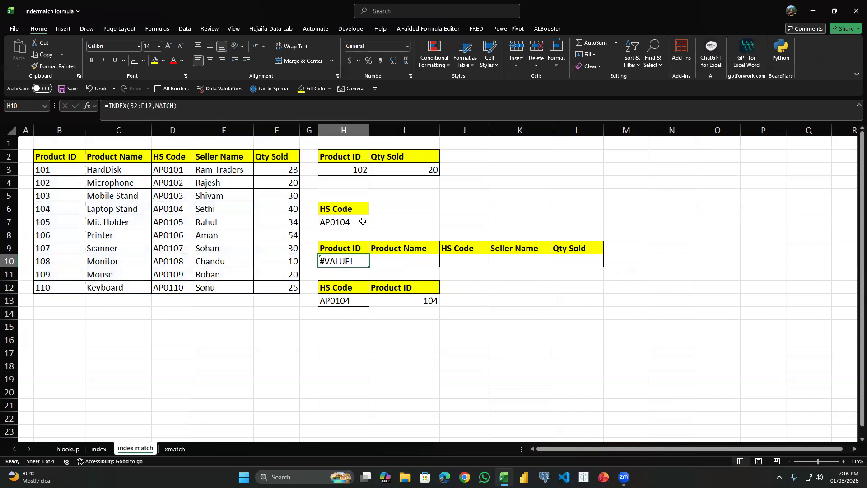
Restart the formula in H10 as an INDEX function with the whole table B2:F12 as its array.
{"action": "type", "text": "=INNDEX"}
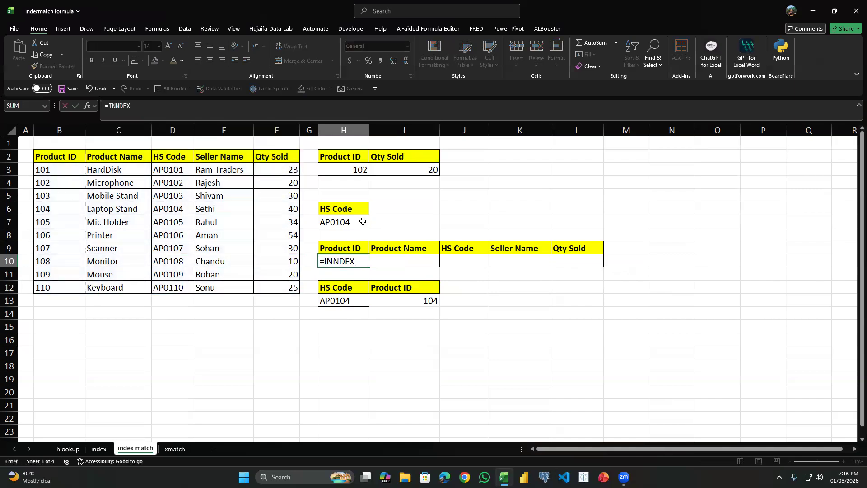
{"action": "key", "text": "BackSpace"}
{"action": "key", "text": "BackSpace"}
{"action": "key", "text": "BackSpace"}
{"action": "key", "text": "BackSpace"}
{"action": "key", "text": "BackSpace"}
{"action": "type", "text": "DEX("}
{"action": "key", "text": "Up"}
{"action": "key", "text": "Up"}
{"action": "key", "text": "Up"}
{"action": "key", "text": "BackSpace"}
{"action": "key", "text": "Left"}
{"action": "key", "text": "Left"}
{"action": "key", "text": "Down"}
{"action": "key", "text": "Down"}
{"action": "key", "text": "ctrl+shift+Up"}
{"action": "key", "text": "ctrl+shift+Left"}
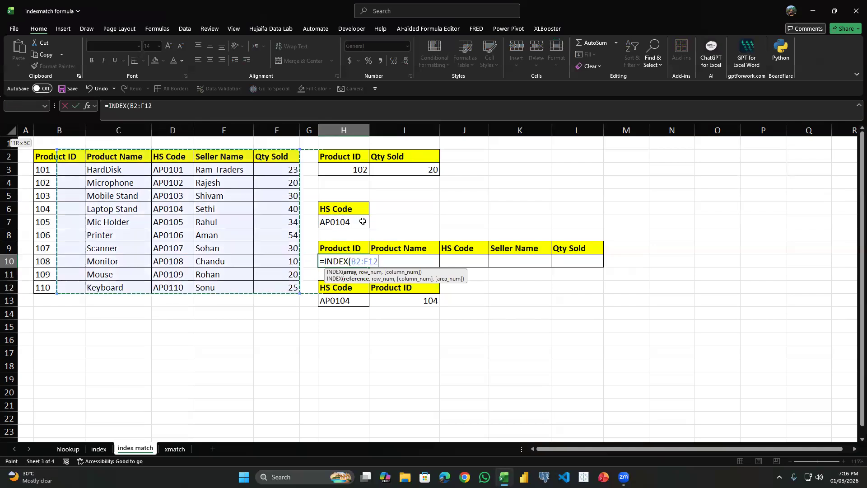
Add a MATCH function as the row number argument, with the HS code in H7 as its lookup value.
{"action": "type", "text": ",MATCH("}
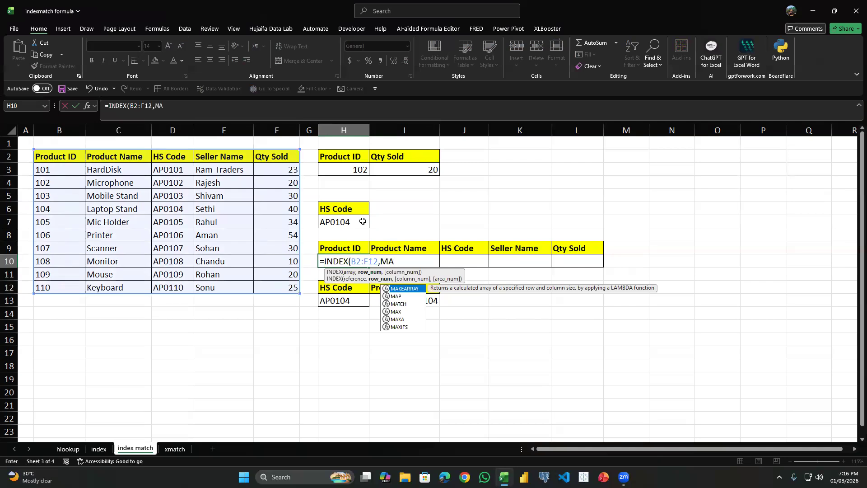
{"action": "key", "text": "Up"}
{"action": "key", "text": "Up"}
Match exactly against the HS Code column D2:D12 and complete the H10 formula with an empty column number to return the whole row.
{"action": "key", "text": "Up"}
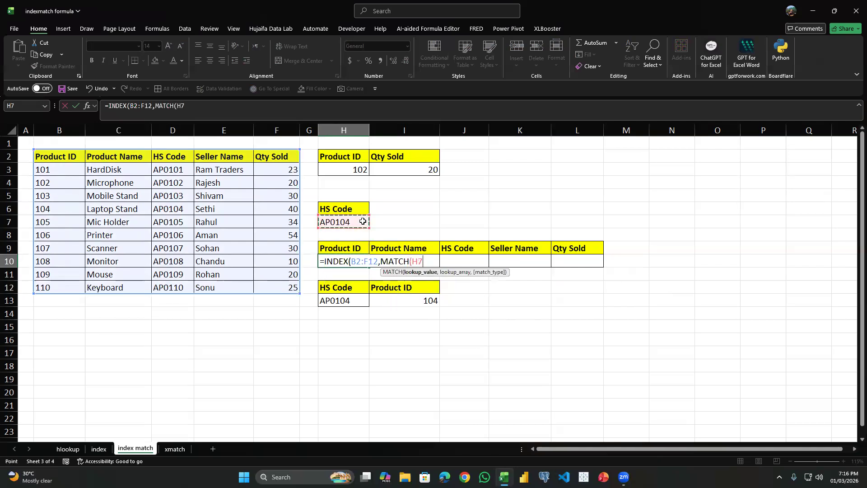
{"action": "type", "text": ","}
{"action": "key", "text": "Left"}
{"action": "key", "text": "Left"}
{"action": "key", "text": "Left"}
{"action": "key", "text": "Left"}
{"action": "key", "text": "Left"}
{"action": "key", "text": "Up"}
{"action": "key", "text": "Up"}
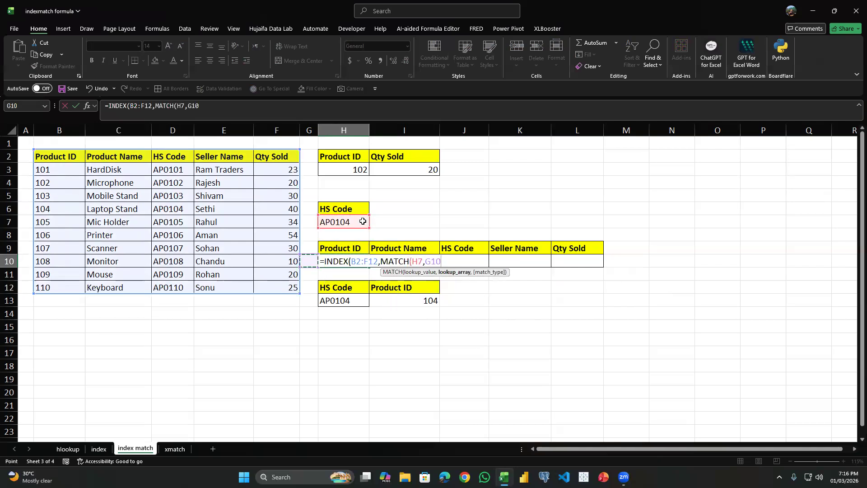
{"action": "key", "text": "Right"}
{"action": "key", "text": "Up"}
{"action": "key", "text": "Up"}
{"action": "key", "text": "Up"}
{"action": "key", "text": "Up"}
{"action": "key", "text": "Up"}
{"action": "key", "text": "Up"}
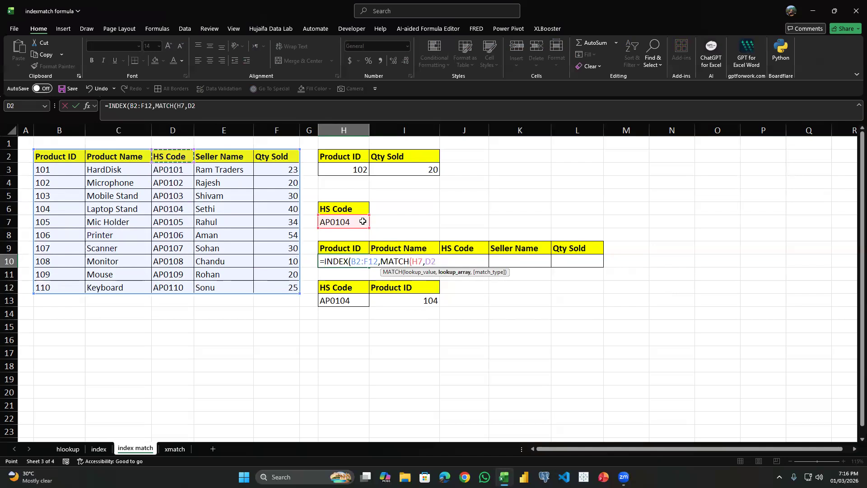
{"action": "key", "text": "ctrl+shift+Down"}
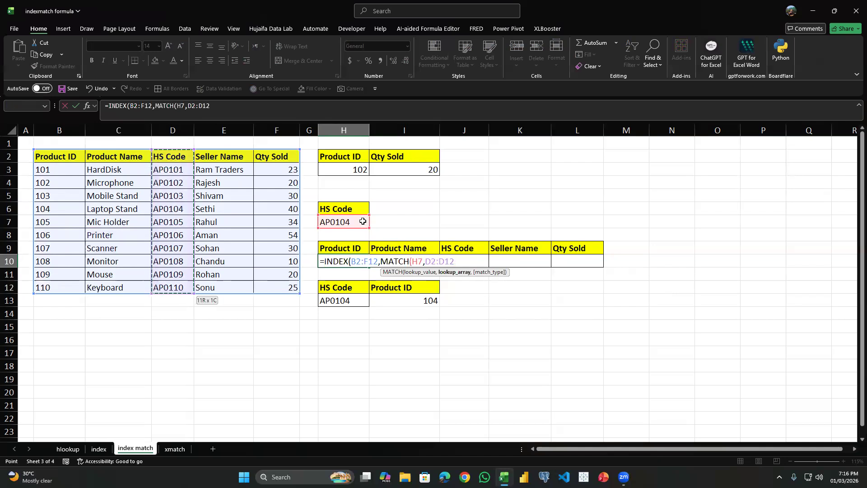
{"action": "type", "text": ","}
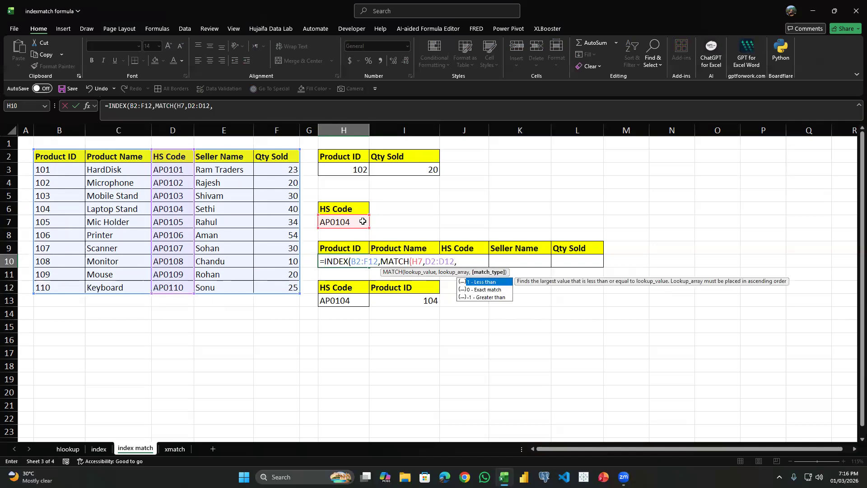
{"action": "type", "text": "0),"}
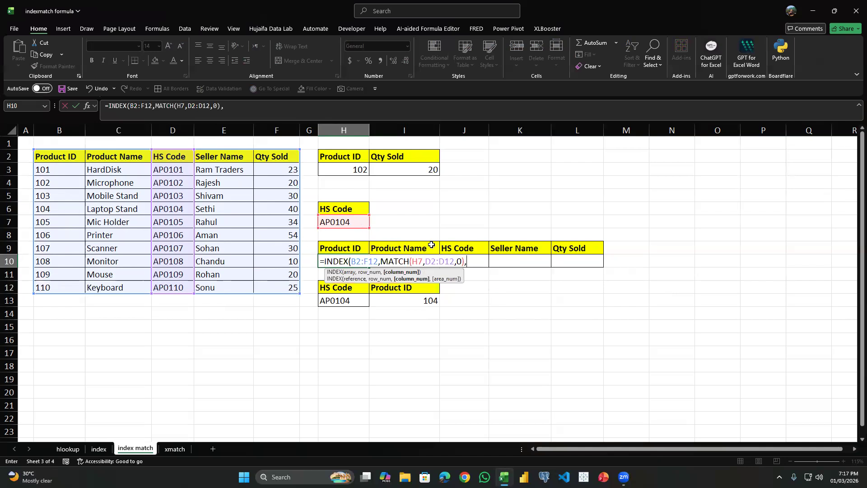
{"action": "type", "text": ")"}
{"action": "key", "text": "Return"}
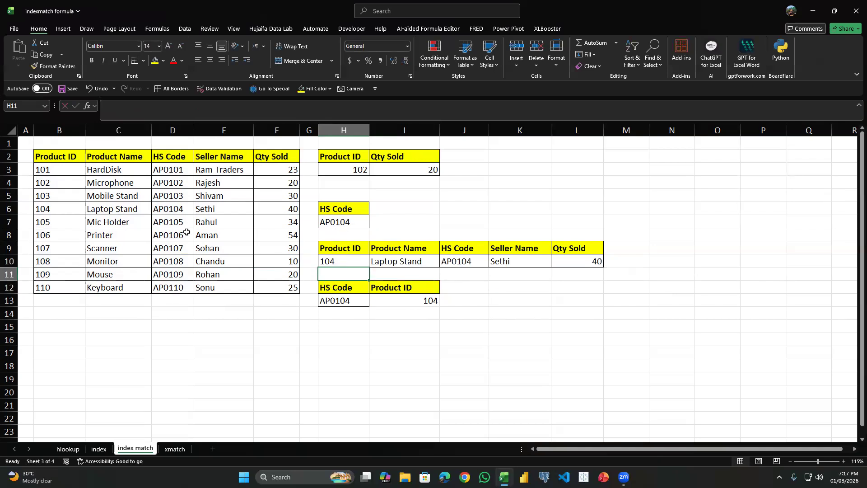
Compare the returned record in row 10 with each field of the AP0104 row in the source table.
{"action": "left_click", "coordinate": [350, 260]}
{"action": "left_click", "coordinate": [69, 212]}
{"action": "left_click", "coordinate": [117, 211]}
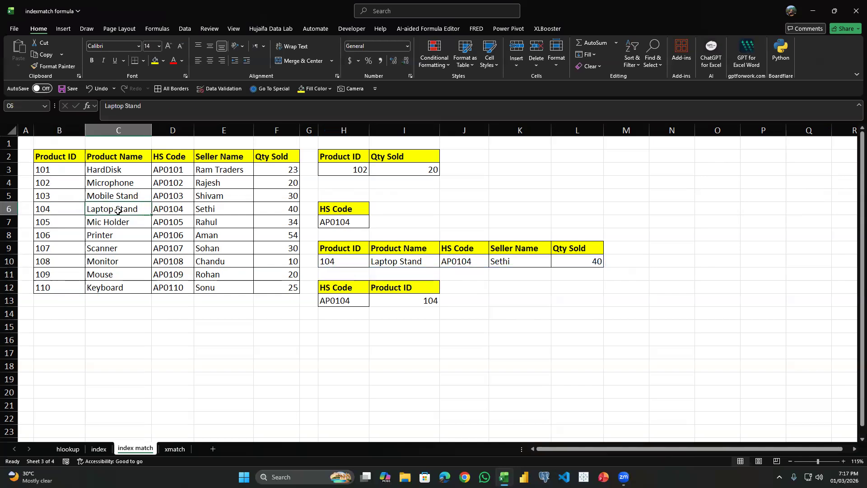
{"action": "left_click", "coordinate": [175, 206]}
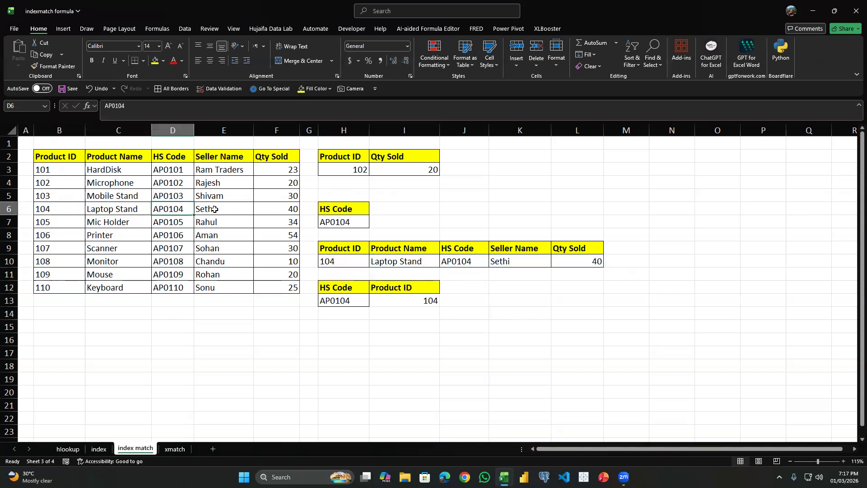
{"action": "left_click", "coordinate": [217, 208]}
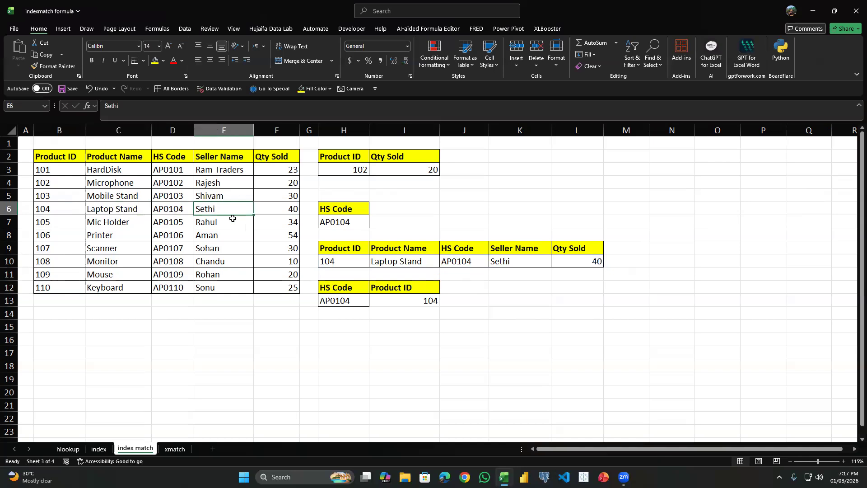
{"action": "left_click", "coordinate": [279, 210]}
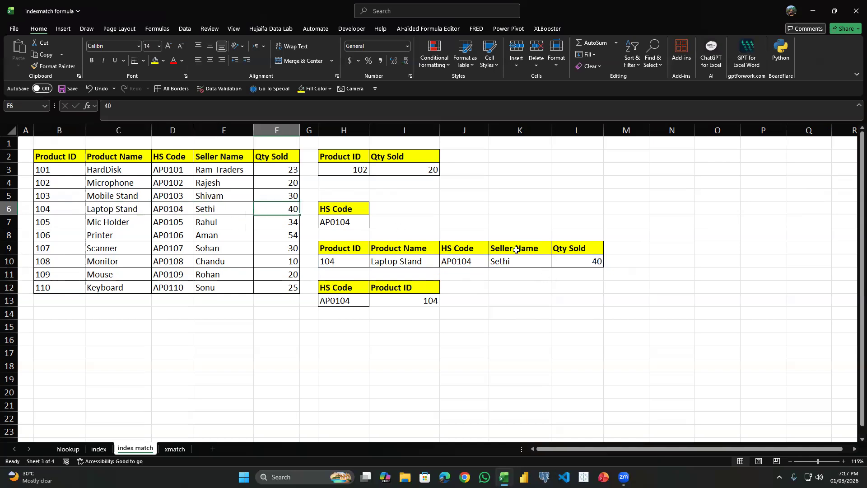
Add list data validation to the HS Code cell H7, sourced from the HS codes in D3:D12.
{"action": "left_click", "coordinate": [376, 179]}
{"action": "left_click", "coordinate": [209, 29]}
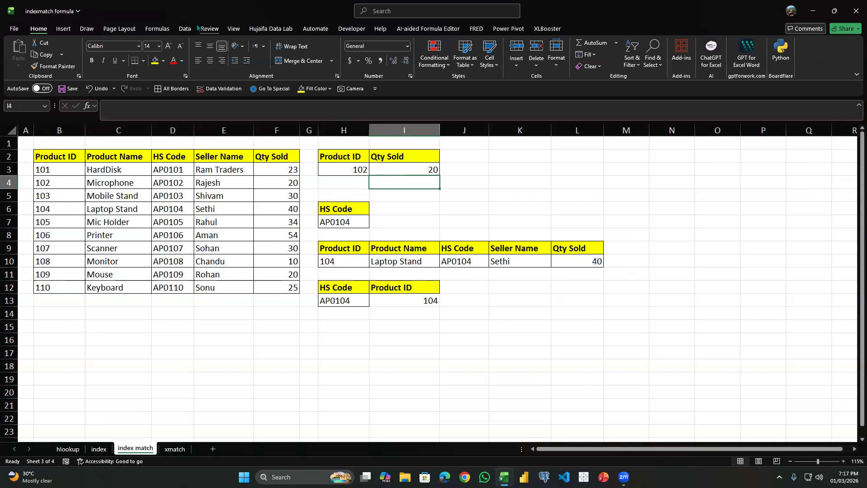
{"action": "left_click", "coordinate": [233, 28]}
{"action": "left_click", "coordinate": [185, 28]}
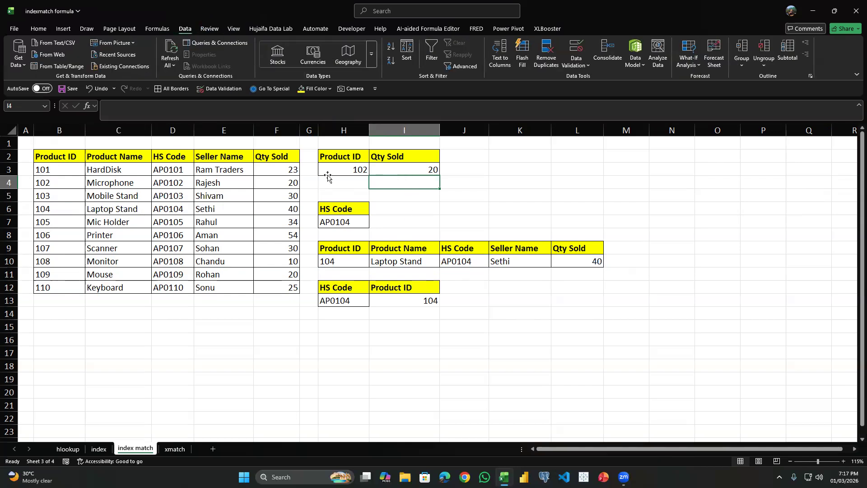
{"action": "left_click", "coordinate": [354, 221]}
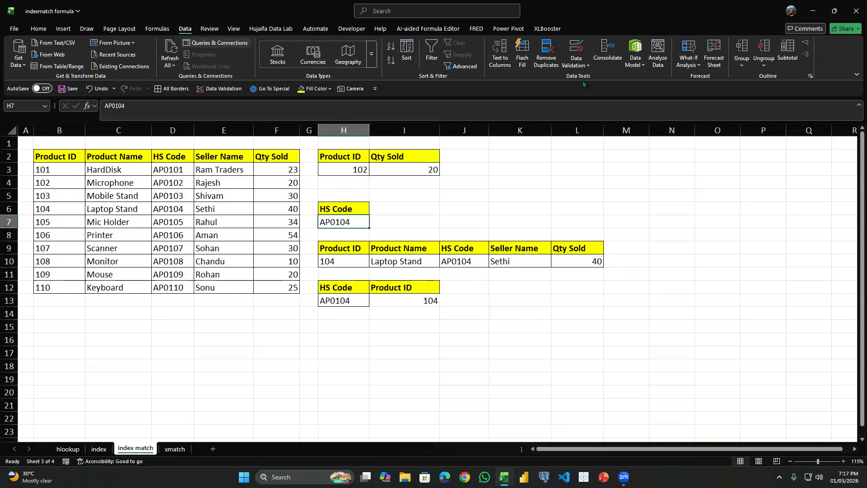
{"action": "left_click", "coordinate": [577, 46]}
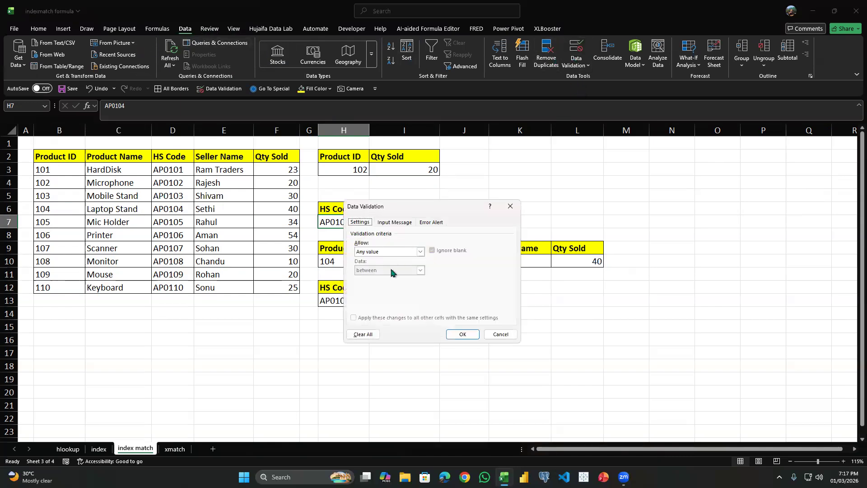
{"action": "left_click", "coordinate": [391, 252]}
{"action": "left_click", "coordinate": [391, 278]}
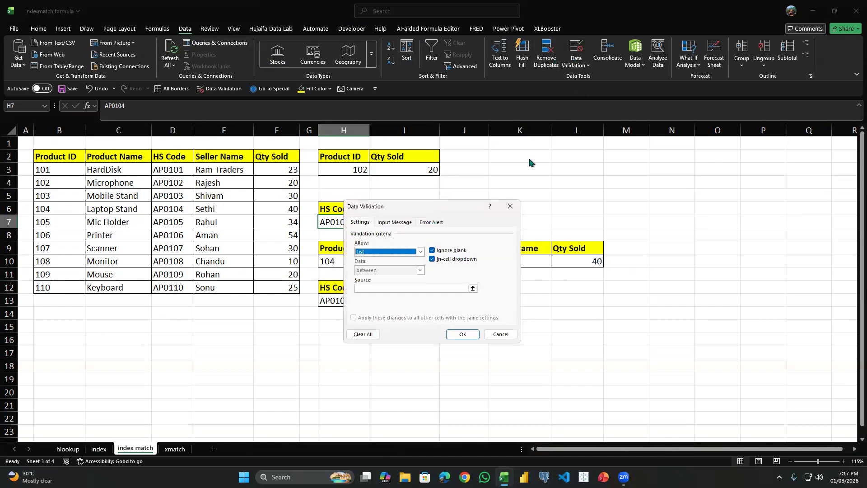
{"action": "left_click", "coordinate": [521, 198]}
{"action": "left_click_drag", "start_coordinate": [173, 169], "coordinate": [173, 288]}
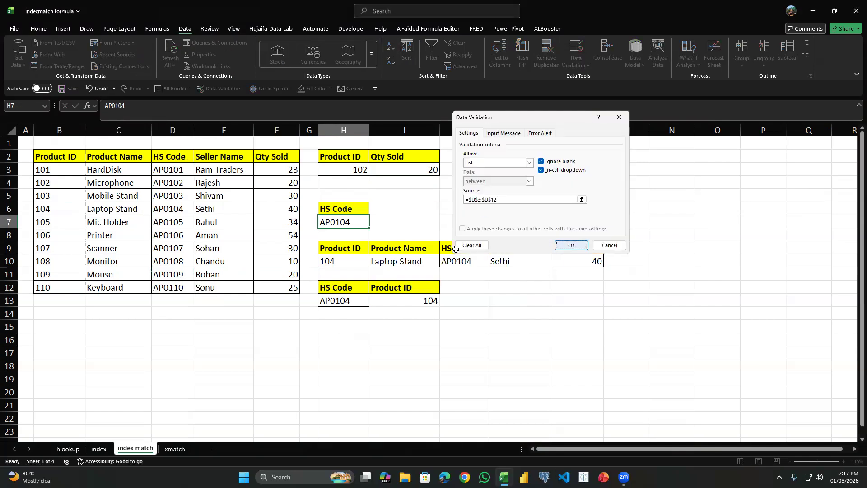
{"action": "left_click", "coordinate": [571, 245]}
Test the drop-down in H7 by choosing another HS code, and set it back to AP0104.
{"action": "left_click", "coordinate": [373, 223]}
{"action": "left_click", "coordinate": [357, 239]}
{"action": "left_click", "coordinate": [373, 223]}
{"action": "left_click", "coordinate": [339, 259]}
Choose Product ID as the return field in I2.
{"action": "left_click", "coordinate": [410, 160]}
{"action": "left_click", "coordinate": [444, 157]}
{"action": "left_click", "coordinate": [415, 167]}
{"action": "left_click", "coordinate": [414, 170]}
{"action": "key", "text": "Up"}
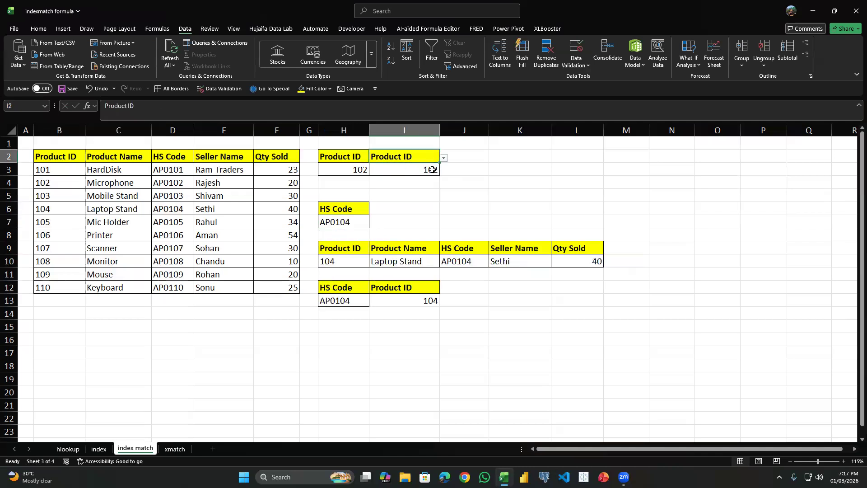
Add list data validation to H3, sourced from the product IDs in B3:B12, and choose 104 from it.
{"action": "left_click", "coordinate": [359, 170]}
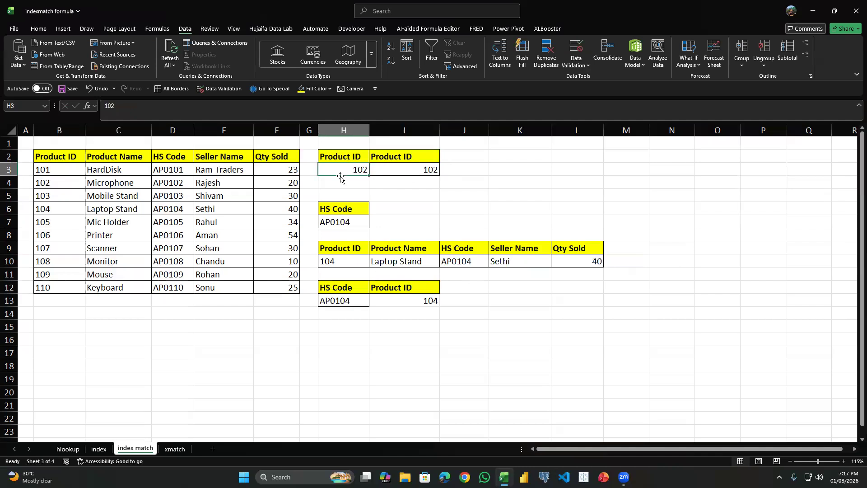
{"action": "left_click", "coordinate": [577, 50]}
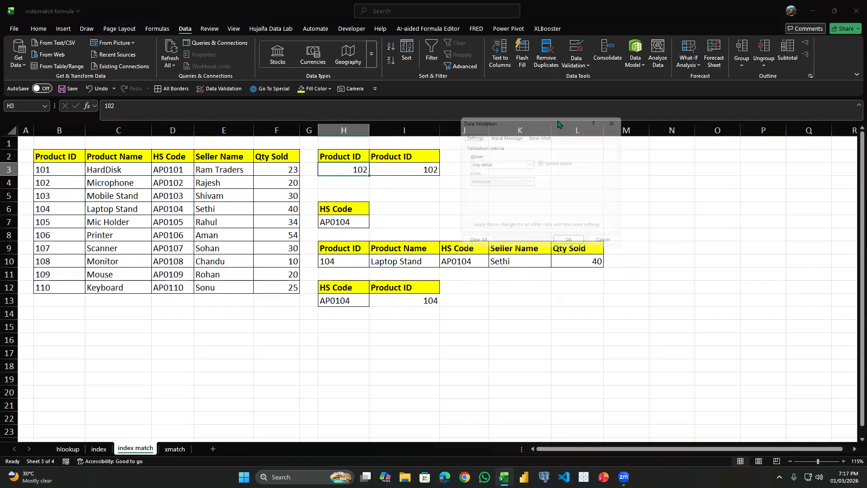
{"action": "left_click", "coordinate": [507, 162]}
{"action": "left_click", "coordinate": [500, 190]}
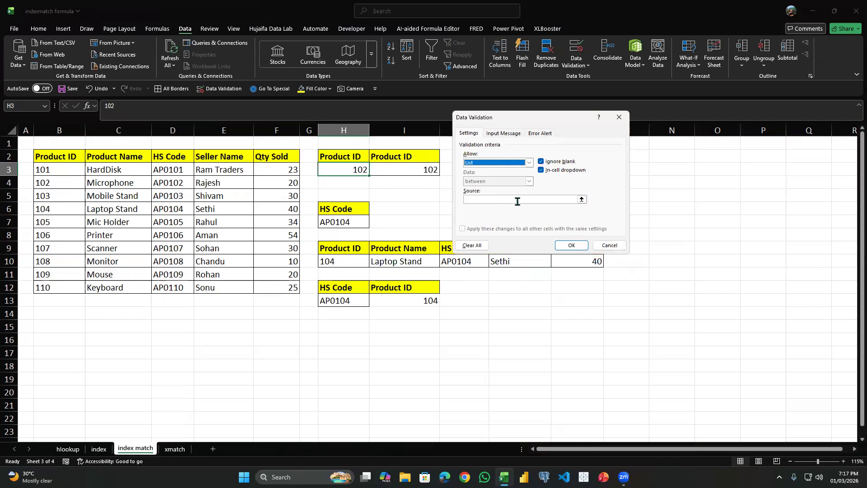
{"action": "left_click_drag", "start_coordinate": [49, 169], "coordinate": [54, 288]}
{"action": "left_click", "coordinate": [571, 244]}
{"action": "left_click", "coordinate": [372, 171]}
{"action": "left_click", "coordinate": [363, 203]}
Rebuild the formula in I3 as an INDEX function with the whole table B2:F12 as its array.
{"action": "left_click", "coordinate": [403, 173]}
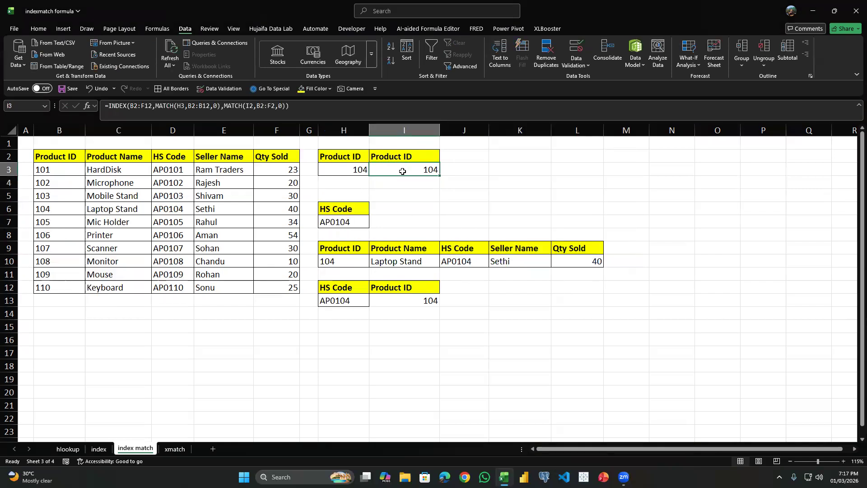
{"action": "type", "text": "=I"}
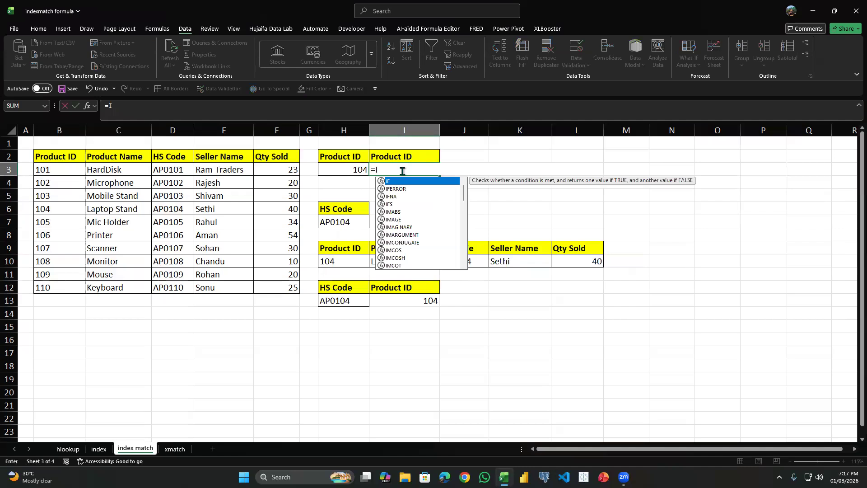
{"action": "type", "text": "NDEX("}
{"action": "key", "text": "Left"}
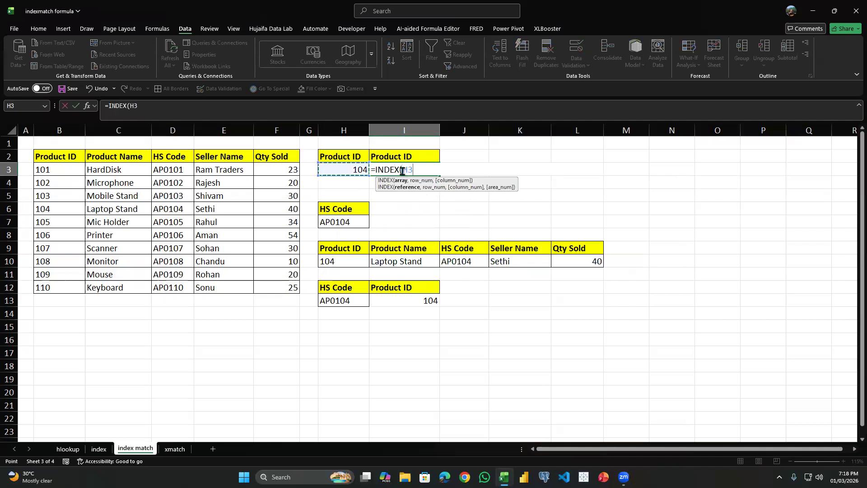
{"action": "key", "text": "Left"}
{"action": "key", "text": "Left"}
{"action": "key", "text": "Up"}
{"action": "key", "text": "ctrl+shift+Left"}
{"action": "key", "text": "ctrl+shift+Down"}
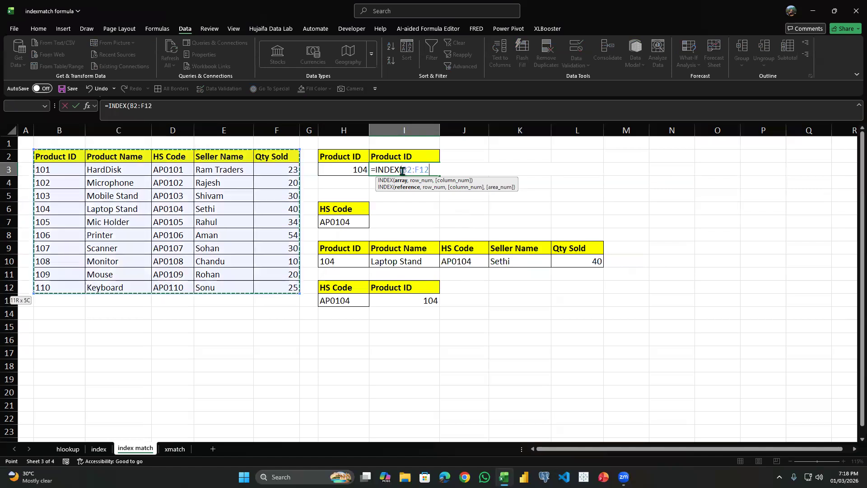
{"action": "type", "text": ","}
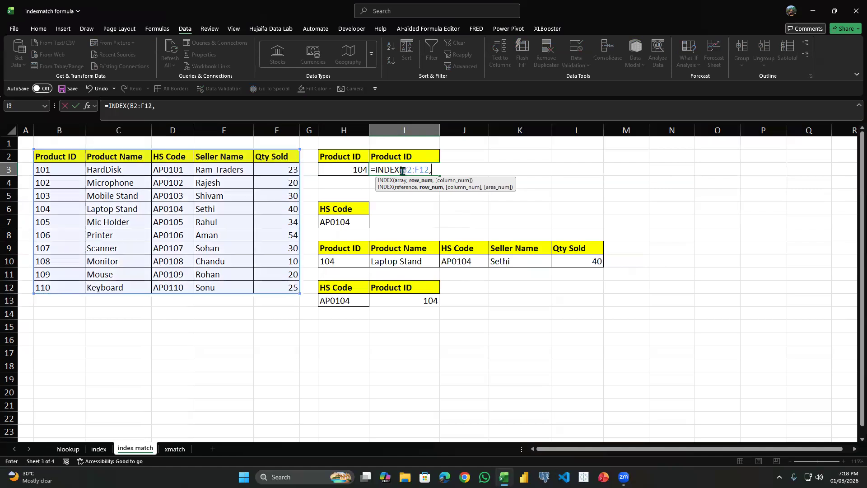
{"action": "type", "text": "MAC"}
Add a MATCH function as the row number argument, with the product ID in H3 as its lookup value.
{"action": "key", "text": "Tab"}
{"action": "key", "text": "BackSpace"}
{"action": "key", "text": "BackSpace"}
{"action": "key", "text": "BackSpace"}
{"action": "key", "text": "BackSpace"}
{"action": "key", "text": "BackSpace"}
{"action": "key", "text": "BackSpace"}
{"action": "key", "text": "BackSpace"}
{"action": "key", "text": "BackSpace"}
{"action": "key", "text": "BackSpace"}
{"action": "key", "text": "BackSpace"}
{"action": "key", "text": "BackSpace"}
{"action": "key", "text": "BackSpace"}
{"action": "key", "text": "BackSpace"}
{"action": "key", "text": "BackSpace"}
{"action": "key", "text": "BackSpace"}
{"action": "key", "text": "BackSpace"}
{"action": "key", "text": "BackSpace"}
{"action": "key", "text": "BackSpace"}
{"action": "key", "text": "BackSpace"}
{"action": "key", "text": "BackSpace"}
{"action": "type", "text": "MATCH("}
{"action": "key", "text": "Left"}
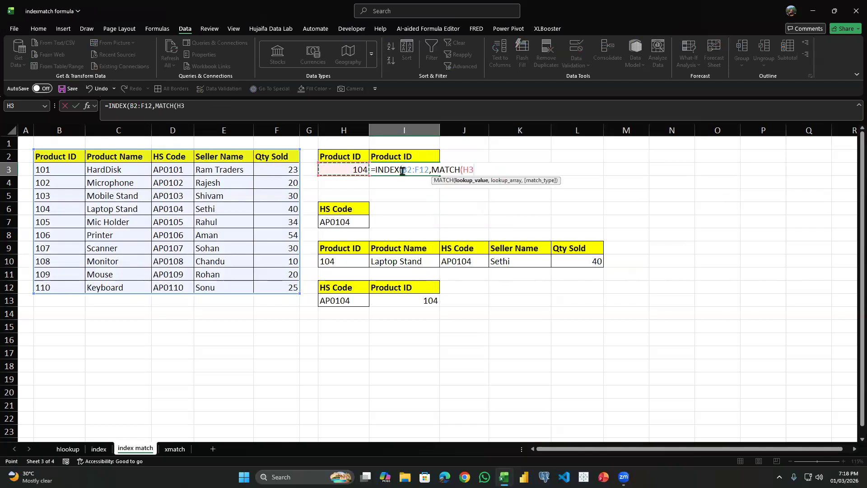
Match the product ID exactly against the Product ID column B2:B12 and close the row MATCH.
{"action": "type", "text": ","}
{"action": "key", "text": "Left"}
{"action": "key", "text": "Left"}
{"action": "key", "text": "Left"}
{"action": "key", "text": "Up"}
{"action": "key", "text": "Left"}
{"action": "key", "text": "Left"}
{"action": "key", "text": "Left"}
{"action": "key", "text": "Up"}
{"action": "key", "text": "Left"}
{"action": "key", "text": "Left"}
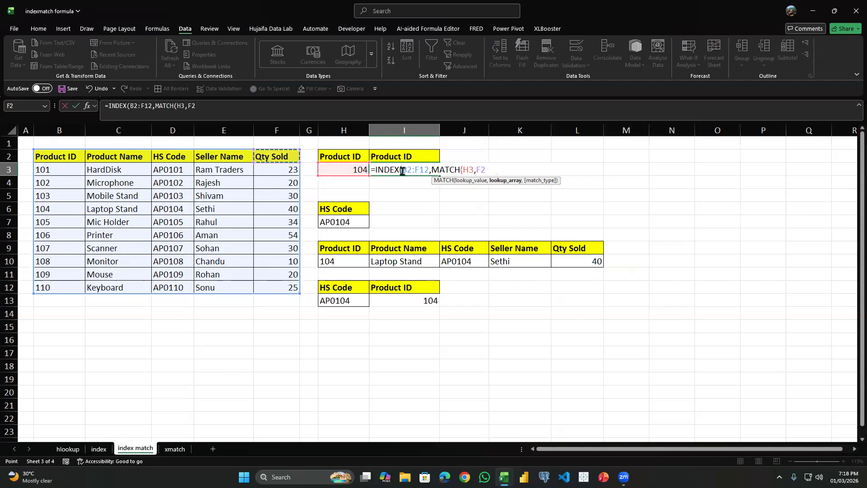
{"action": "key", "text": "Down"}
{"action": "key", "text": "Right"}
{"action": "key", "text": "ctrl+shift+Down"}
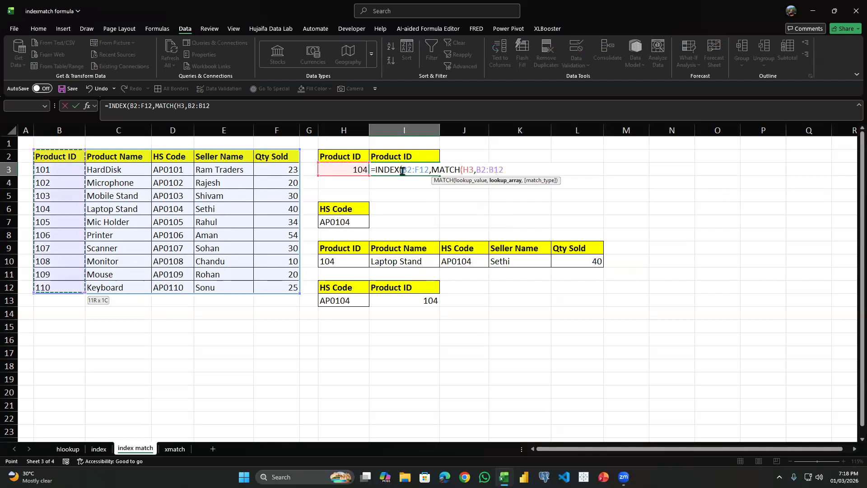
{"action": "type", "text": ",0),M"}
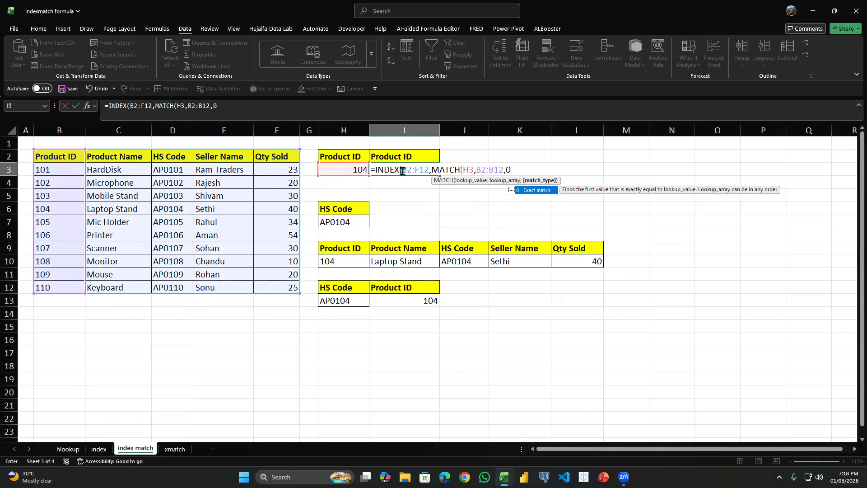
Add a second MATCH as the column number argument, looking up the field name in I2 in the header row B2:F2.
{"action": "type", "text": "ATCH("}
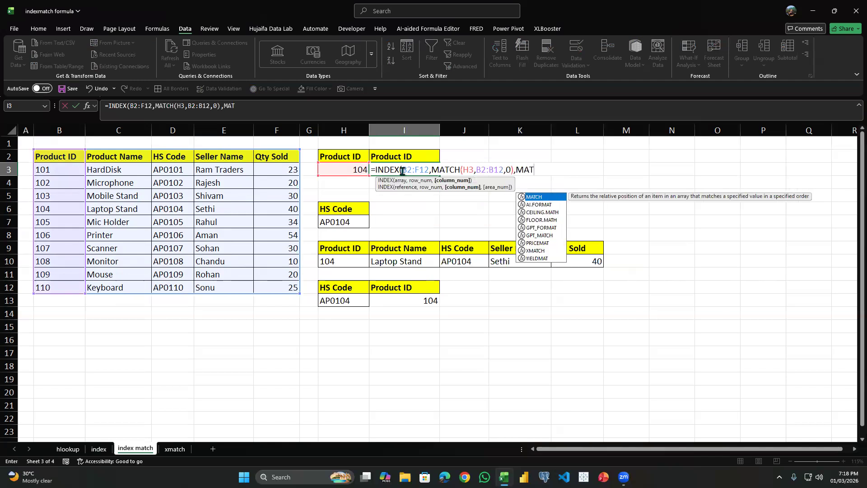
{"action": "key", "text": "Up"}
{"action": "type", "text": ","}
{"action": "key", "text": "Left"}
{"action": "key", "text": "Up"}
{"action": "key", "text": "Left"}
{"action": "key", "text": "Left"}
{"action": "key", "text": "shift+Left"}
{"action": "key", "text": "shift+Left"}
{"action": "key", "text": "shift+Left"}
{"action": "key", "text": "shift+Left"}
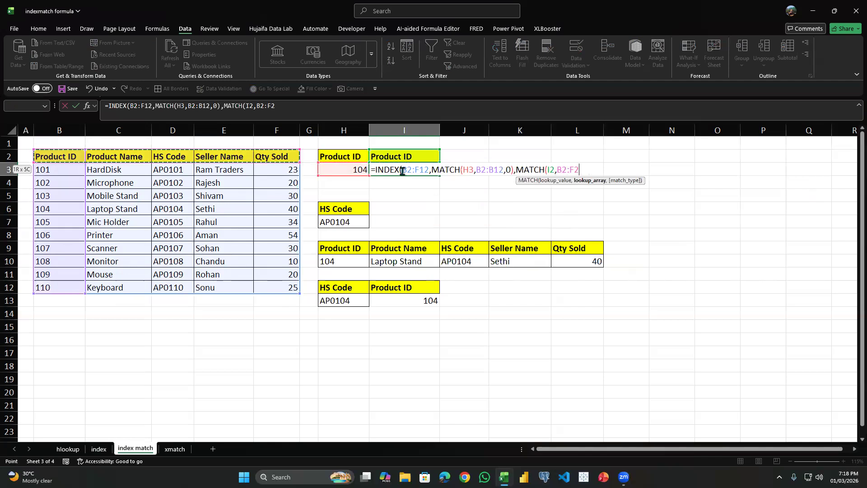
Set the column MATCH to exact match and complete the I3 formula, accepting the suggested closing-bracket correction.
{"action": "type", "text": ","}
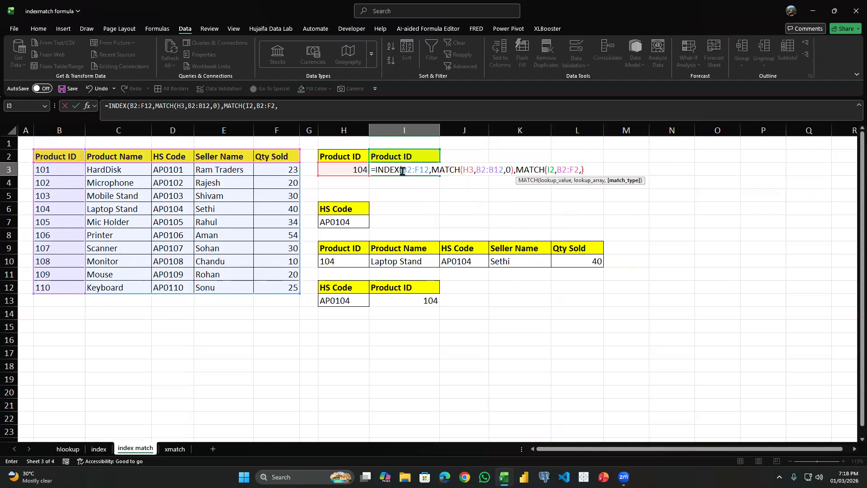
{"action": "type", "text": "0)"}
{"action": "key", "text": "Return"}
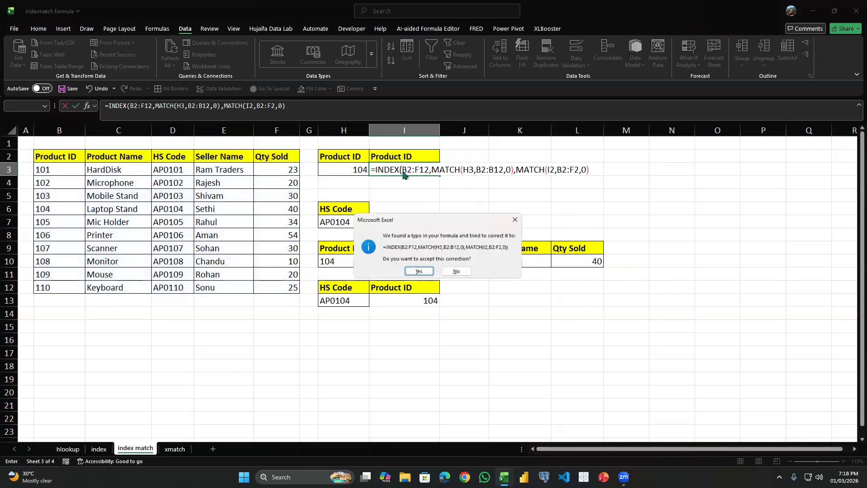
{"action": "left_click", "coordinate": [419, 272]}
Test the I3 formula by switching the return field in I2 to HS Code, Product Name and finally Qty Sold.
{"action": "left_click", "coordinate": [425, 168]}
{"action": "left_click", "coordinate": [431, 158]}
{"action": "left_click", "coordinate": [444, 158]}
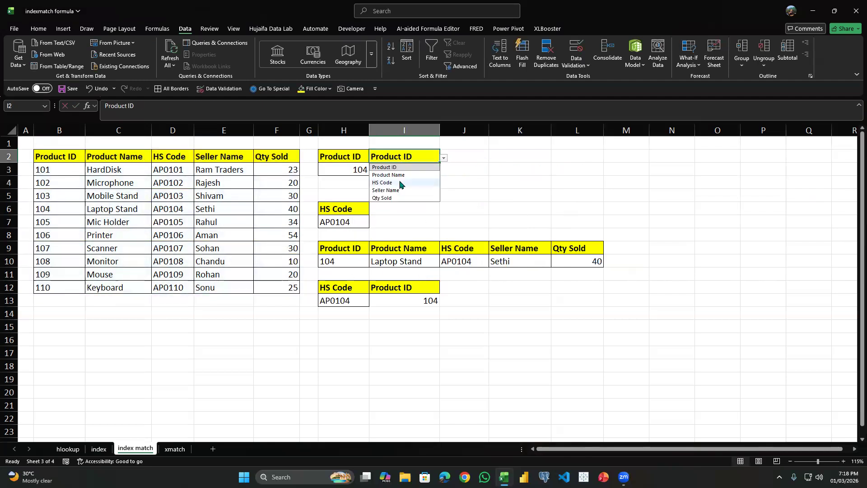
{"action": "left_click", "coordinate": [399, 183]}
{"action": "left_click", "coordinate": [444, 158]}
{"action": "left_click", "coordinate": [418, 175]}
{"action": "left_click", "coordinate": [444, 158]}
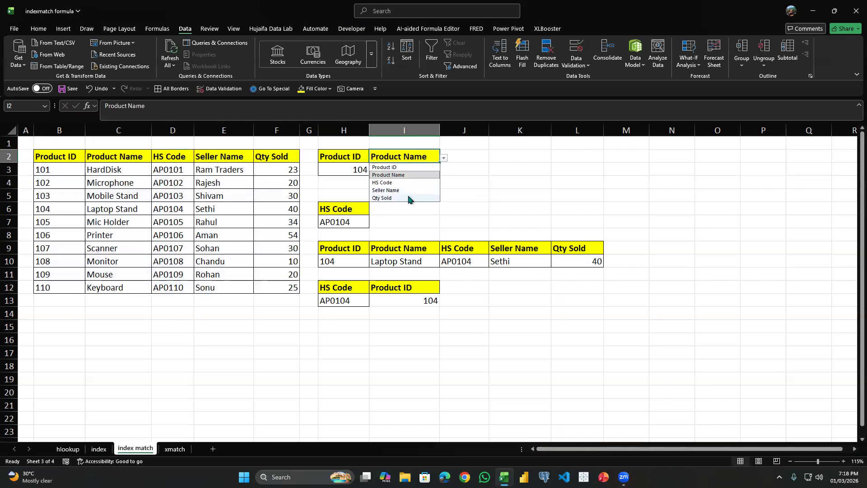
{"action": "left_click", "coordinate": [402, 198]}
{"action": "left_click", "coordinate": [444, 158]}
{"action": "left_click", "coordinate": [395, 192]}
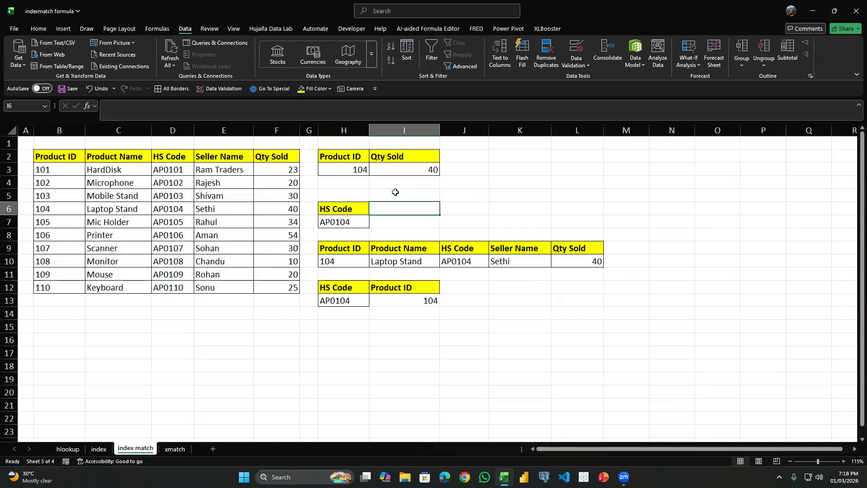
Open the xmatch sheet and review the wildcard example and the XMATCH formula in F11.
{"action": "left_click", "coordinate": [359, 221]}
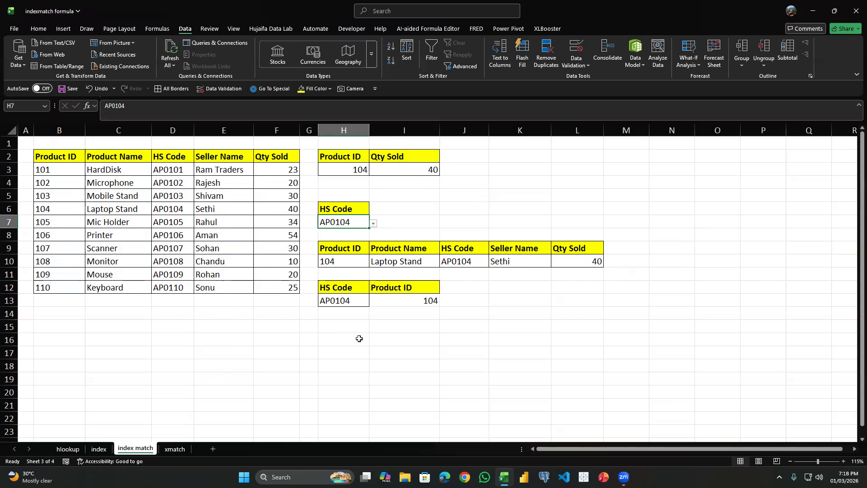
{"action": "left_click", "coordinate": [294, 349]}
{"action": "key", "text": "ctrl+Page_Down"}
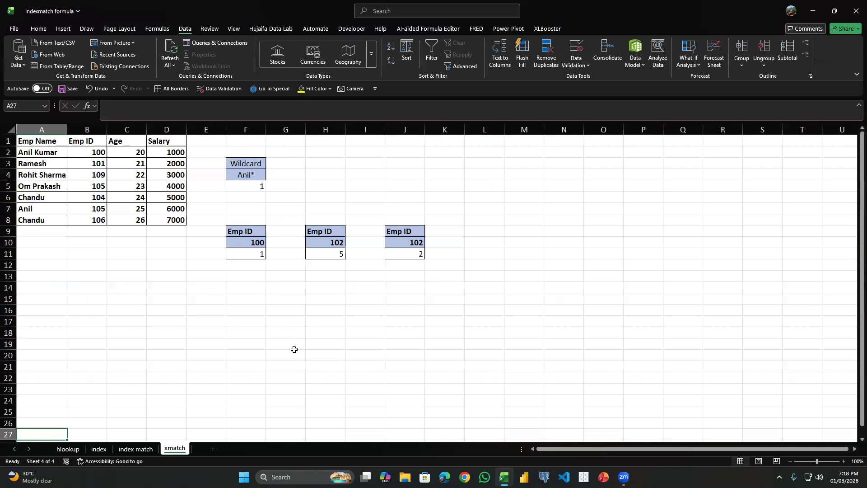
{"action": "left_click", "coordinate": [254, 178]}
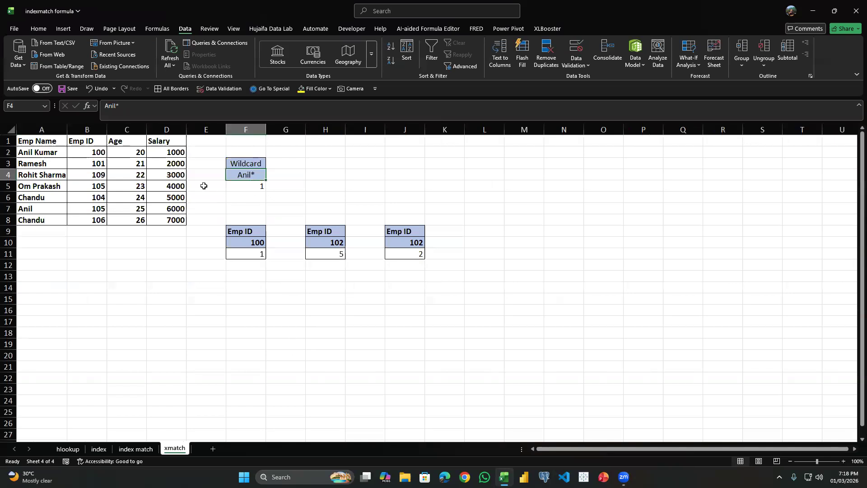
{"action": "left_click", "coordinate": [256, 257]}
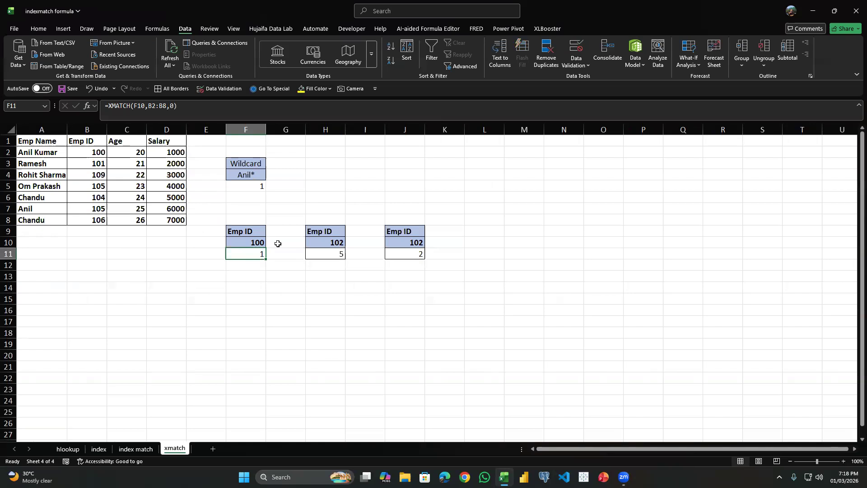
{"action": "key", "text": "Up"}
{"action": "key", "text": "Up"}
{"action": "key", "text": "Up"}
Clear the formula in F11 and start entering a new XMATCH formula there.
{"action": "left_click", "coordinate": [260, 251]}
{"action": "key", "text": "Delete"}
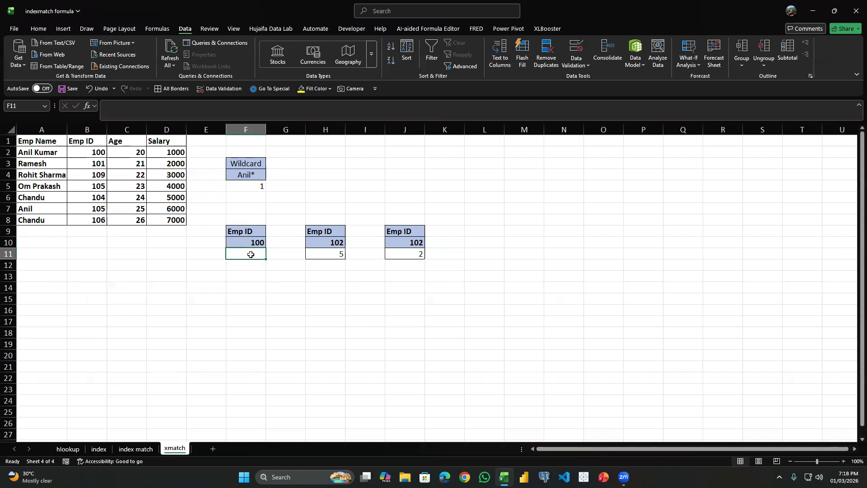
{"action": "type", "text": "="}
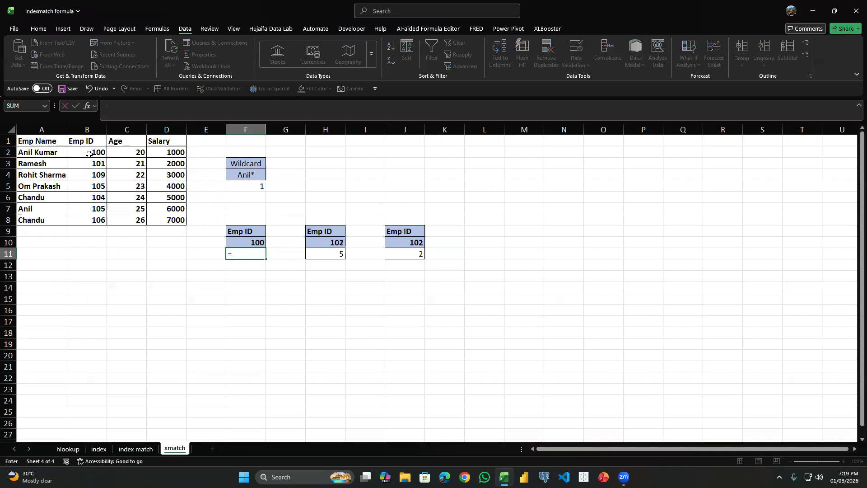
{"action": "type", "text": "XMAT"}
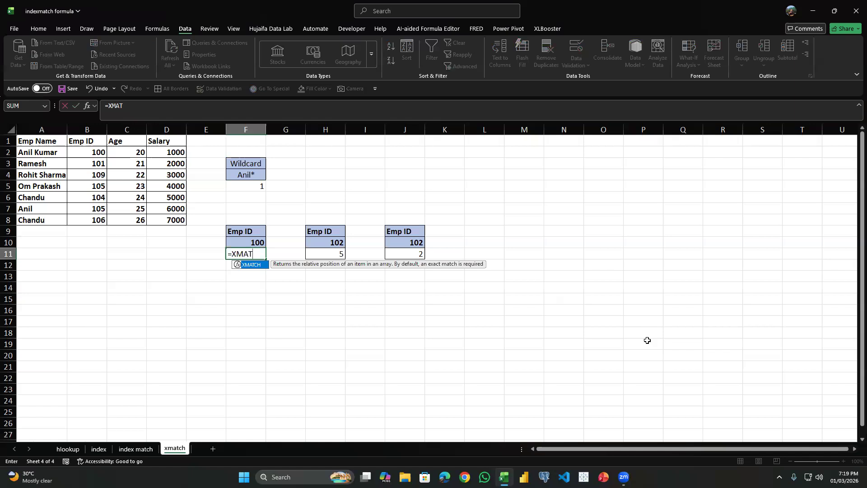
{"action": "key", "text": "alt+Tab"}
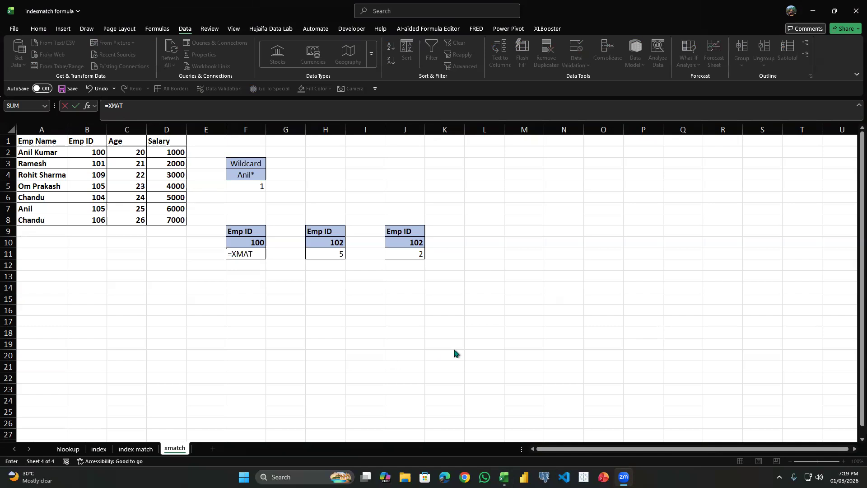
Complete the XMATCH formula in F11 with F10 as lookup value, B1:B8 as lookup array and exact match (0).
{"action": "left_click", "coordinate": [257, 255]}
{"action": "key", "text": "Tab"}
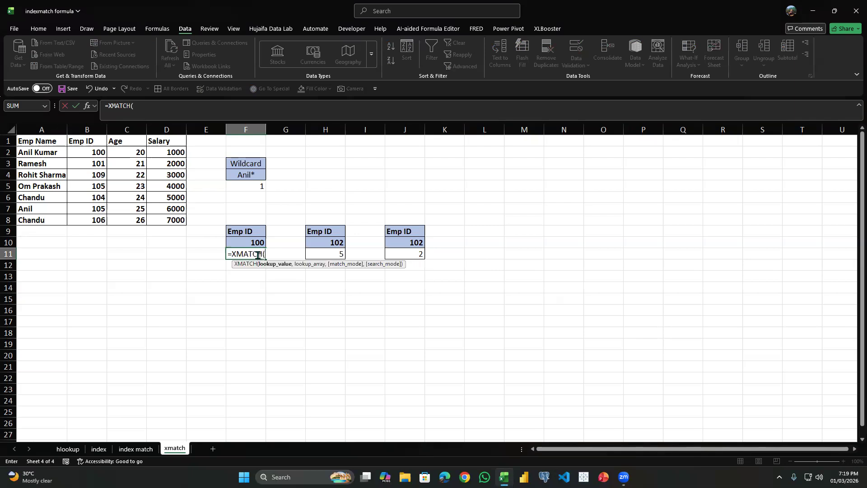
{"action": "key", "text": "Up"}
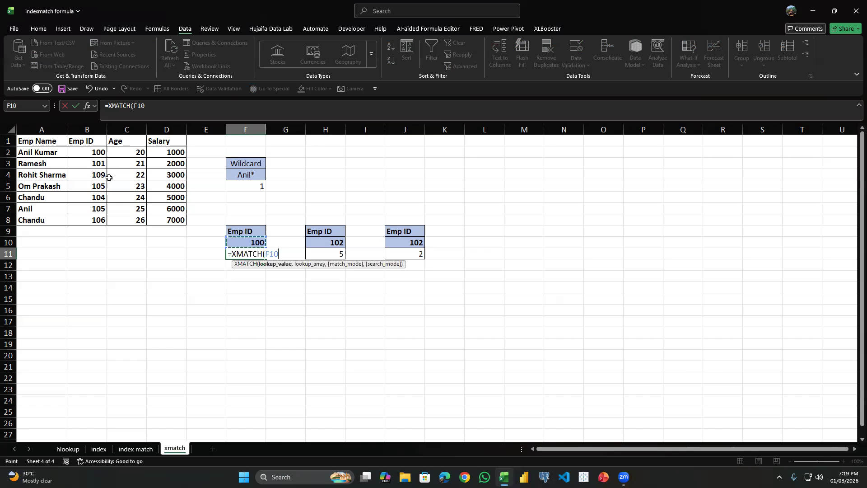
{"action": "type", "text": ","}
{"action": "left_click_drag", "start_coordinate": [96, 141], "coordinate": [100, 220]}
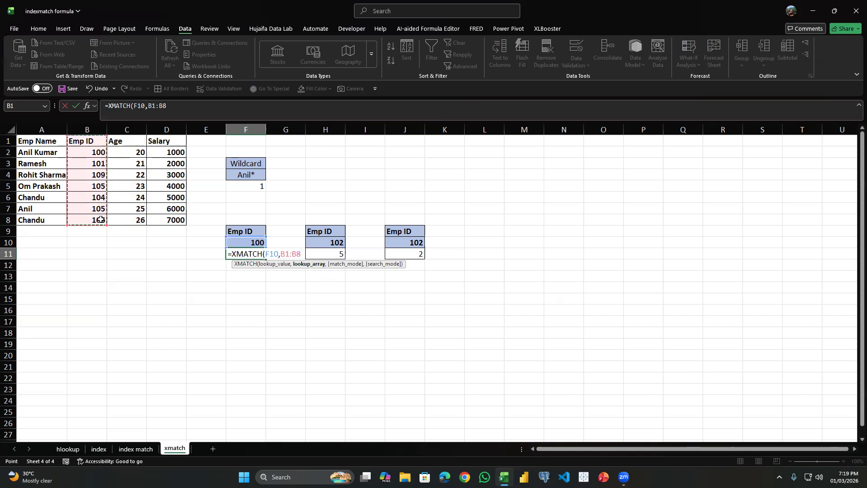
{"action": "type", "text": ","}
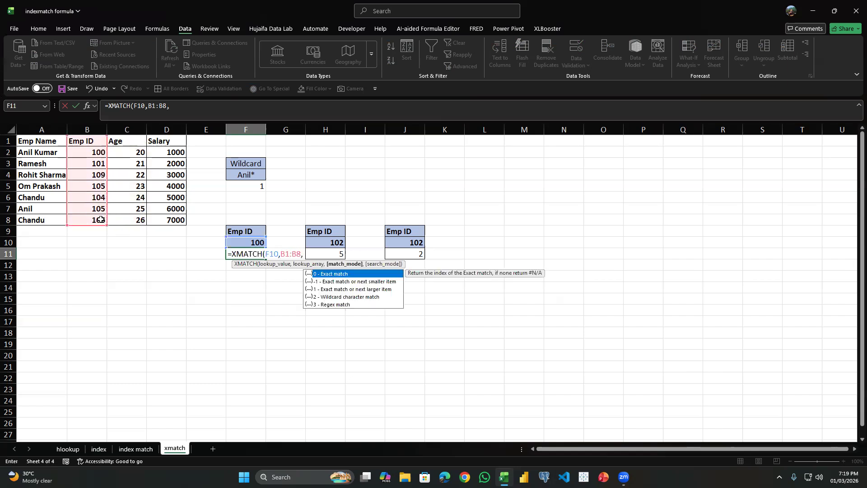
{"action": "type", "text": "0"}
{"action": "key", "text": "Return"}
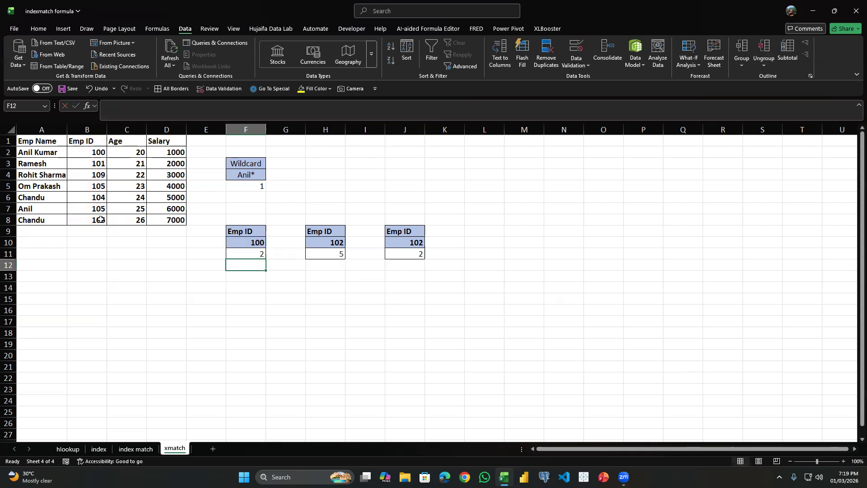
Compare the F11 result with the Emp ID range B1:B8 and inspect the existing XMATCH formula in H11.
{"action": "left_click", "coordinate": [235, 254]}
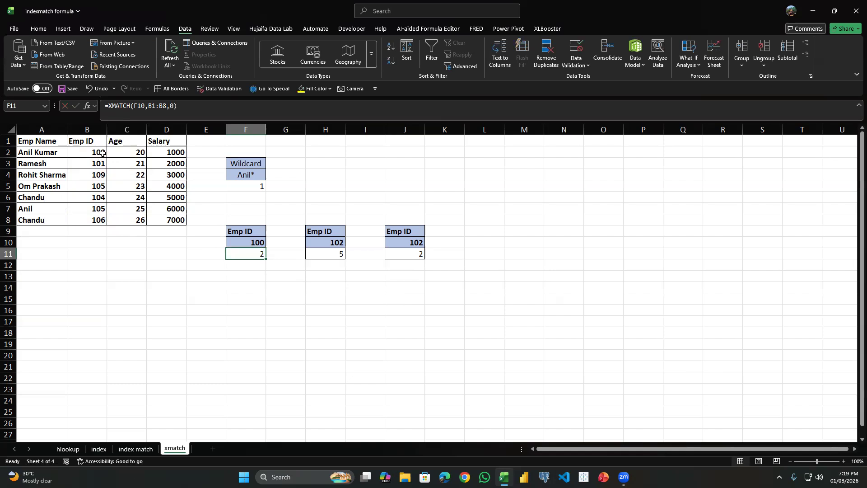
{"action": "left_click_drag", "start_coordinate": [102, 152], "coordinate": [112, 175]}
{"action": "left_click_drag", "start_coordinate": [99, 142], "coordinate": [96, 219]}
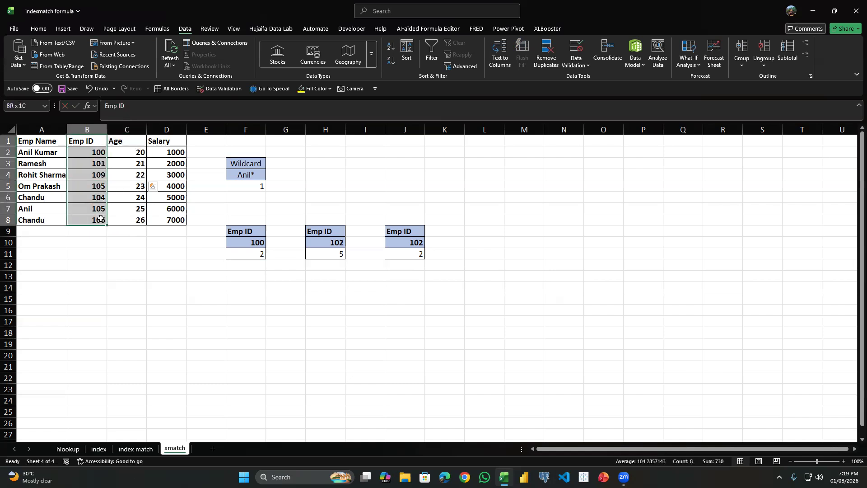
{"action": "left_click", "coordinate": [330, 253]}
{"action": "double_click", "coordinate": [330, 253]}
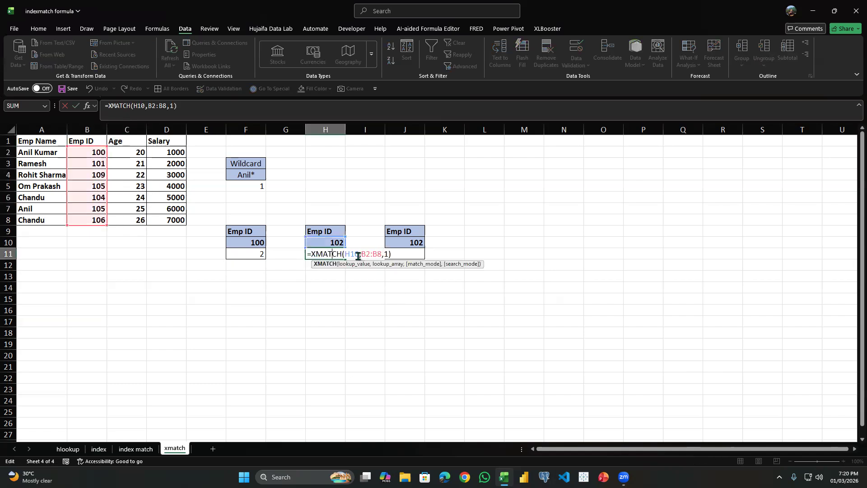
Remove the match mode value from the F11 XMATCH formula, leaving that argument empty, and commit it.
{"action": "double_click", "coordinate": [262, 253]}
{"action": "left_click", "coordinate": [306, 252]}
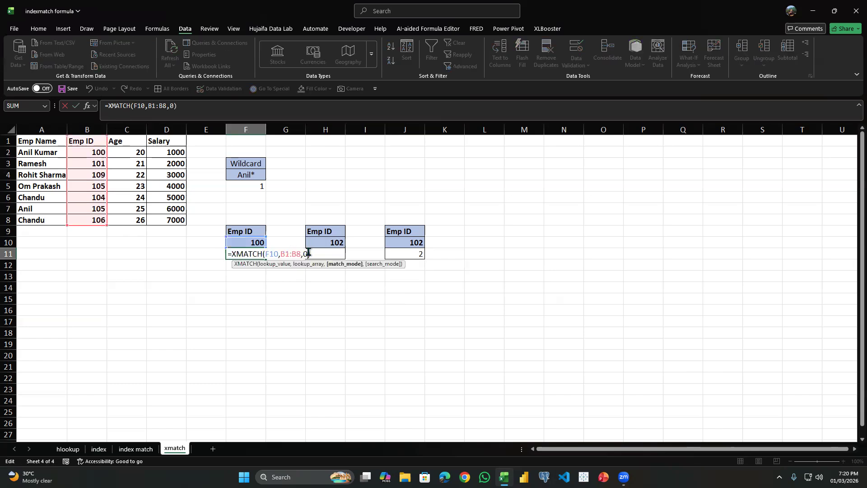
{"action": "key", "text": "BackSpace"}
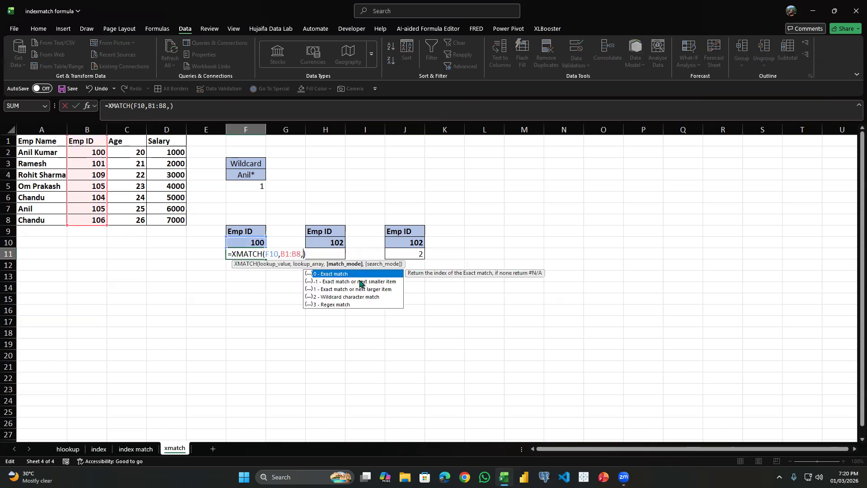
{"action": "type", "text": "\\"}
{"action": "key", "text": "BackSpace"}
{"action": "key", "text": "Return"}
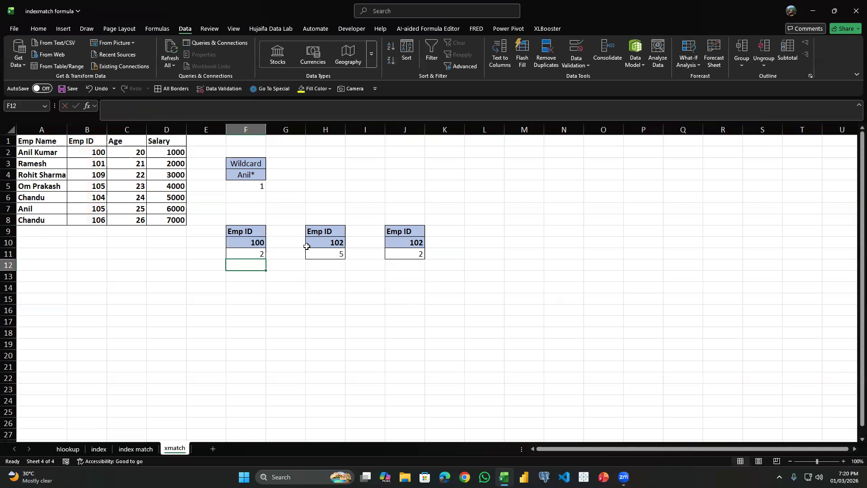
Clear the existing XMATCH formula from H11.
{"action": "double_click", "coordinate": [322, 253]}
{"action": "left_click_drag", "start_coordinate": [391, 253], "coordinate": [256, 245]}
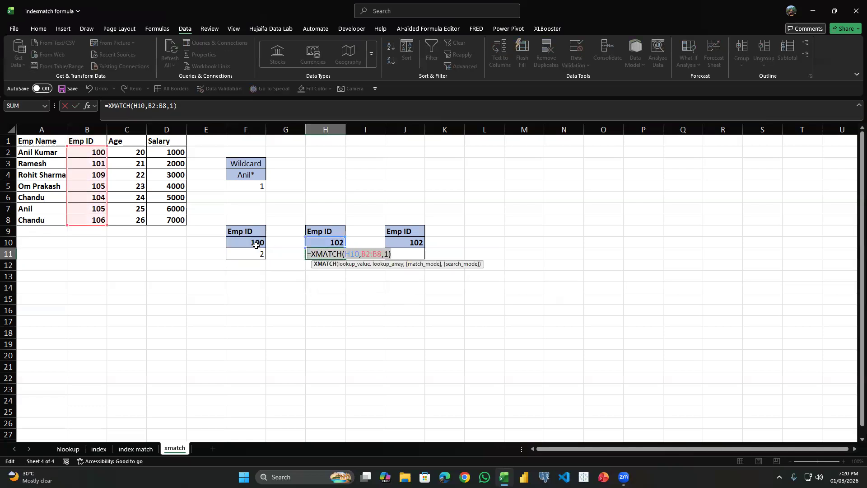
{"action": "key", "text": "BackSpace"}
{"action": "left_click", "coordinate": [319, 244]}
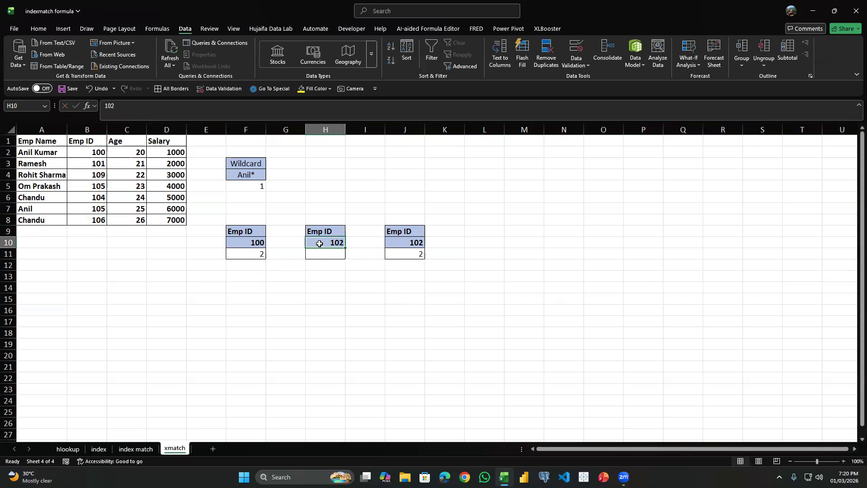
Compare the lookup ID in H10 with the employee IDs in B2, B3 and B4.
{"action": "left_click", "coordinate": [100, 152]}
{"action": "left_click", "coordinate": [100, 163]}
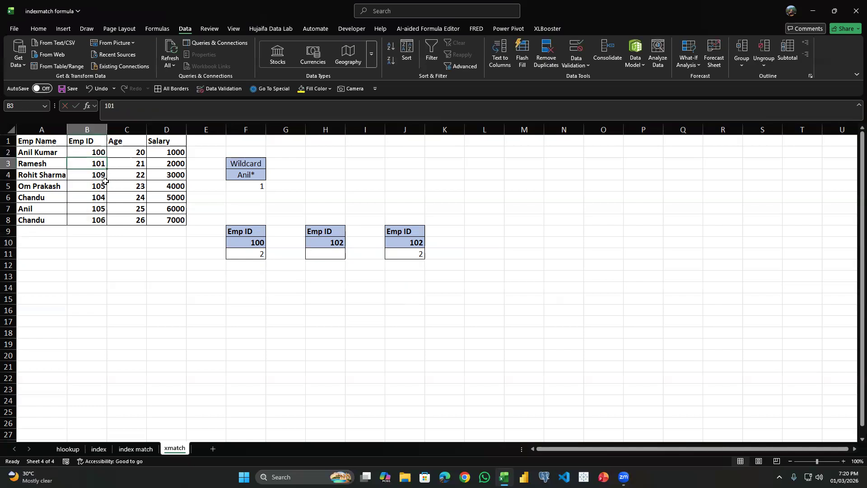
{"action": "left_click", "coordinate": [104, 181]}
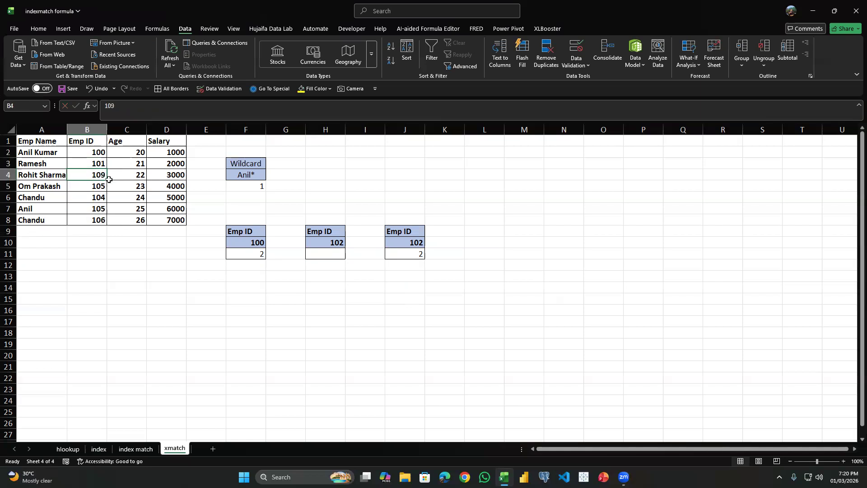
{"action": "left_click", "coordinate": [321, 240]}
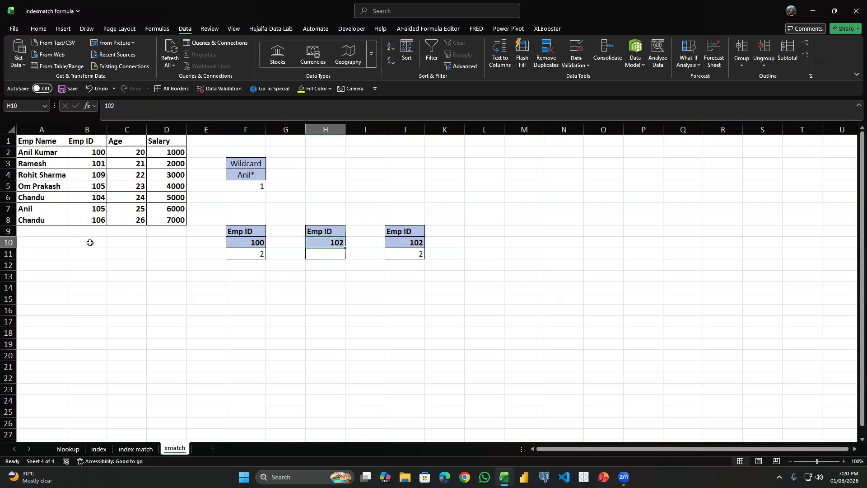
{"action": "left_click", "coordinate": [347, 254]}
{"action": "left_click", "coordinate": [329, 254]}
{"action": "left_click", "coordinate": [316, 242]}
{"action": "left_click", "coordinate": [332, 252]}
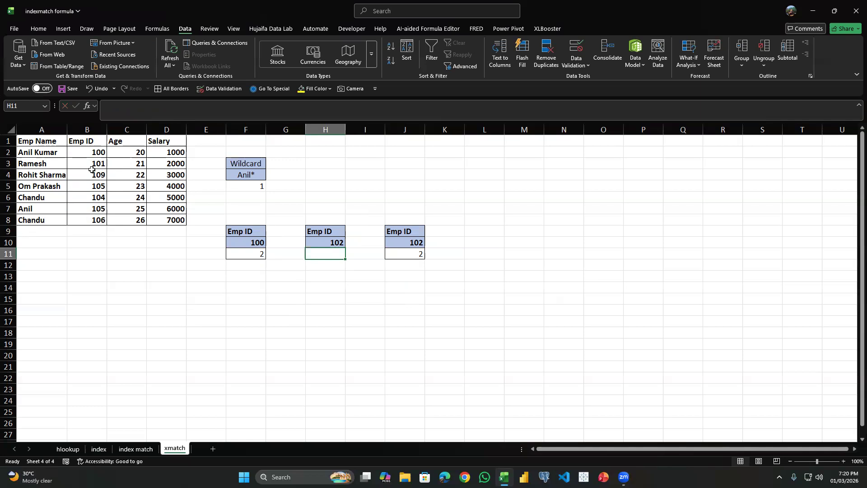
Start an XMATCH formula in H11 with H10 as lookup value and the Emp ID range B1:B8 as lookup array.
{"action": "type", "text": "=xma"}
{"action": "key", "text": "Tab"}
{"action": "key", "text": "Up"}
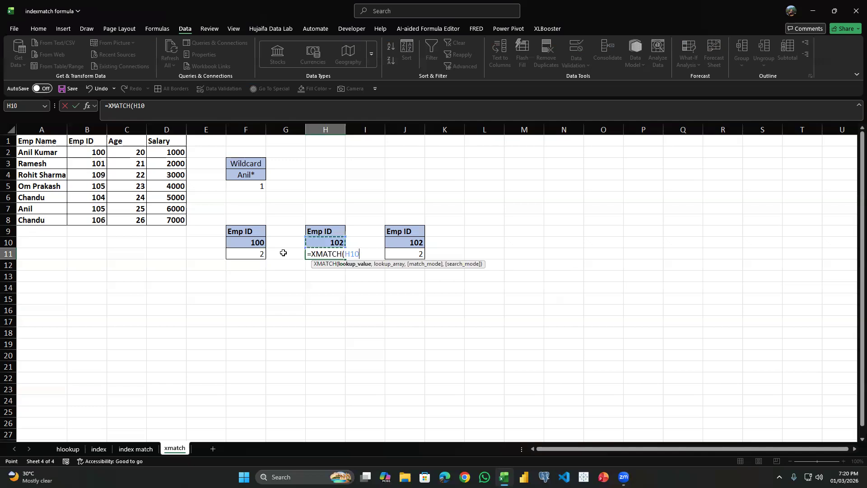
{"action": "type", "text": ","}
{"action": "key", "text": "Left"}
{"action": "key", "text": "Left"}
{"action": "key", "text": "Left"}
{"action": "key", "text": "Left"}
{"action": "key", "text": "Up"}
{"action": "key", "text": "Up"}
{"action": "key", "text": "Up"}
{"action": "key", "text": "Left"}
{"action": "key", "text": "Left"}
{"action": "key", "text": "Left"}
{"action": "key", "text": "Right"}
{"action": "key", "text": "ctrl+shift+Up"}
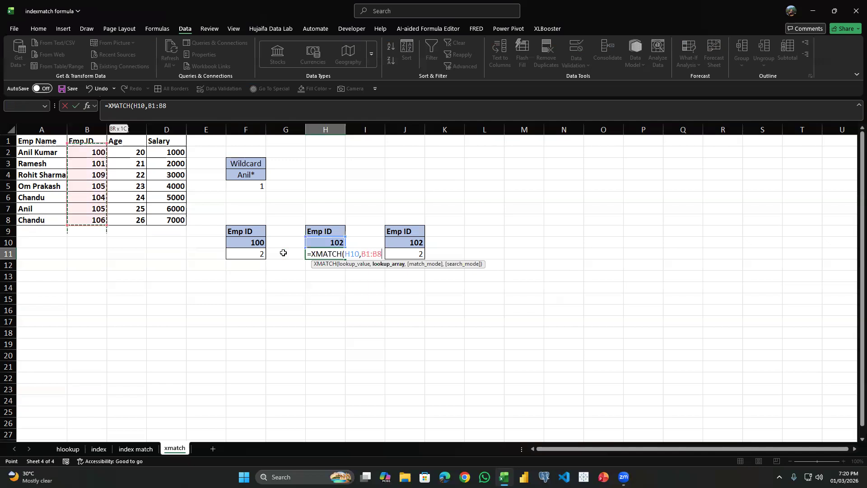
Set the H11 match mode to -1, exact match or next smaller item, and complete the formula.
{"action": "type", "text": ","}
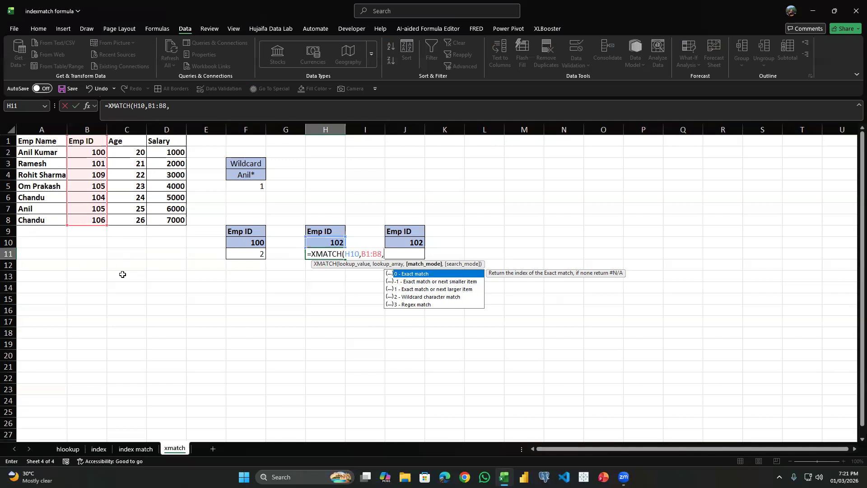
{"action": "type", "text": "-1"}
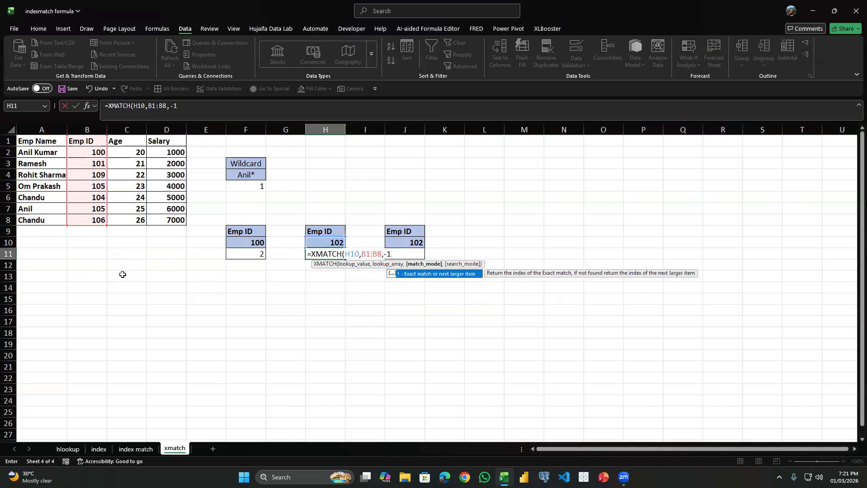
{"action": "type", "text": ")"}
{"action": "key", "text": "Return"}
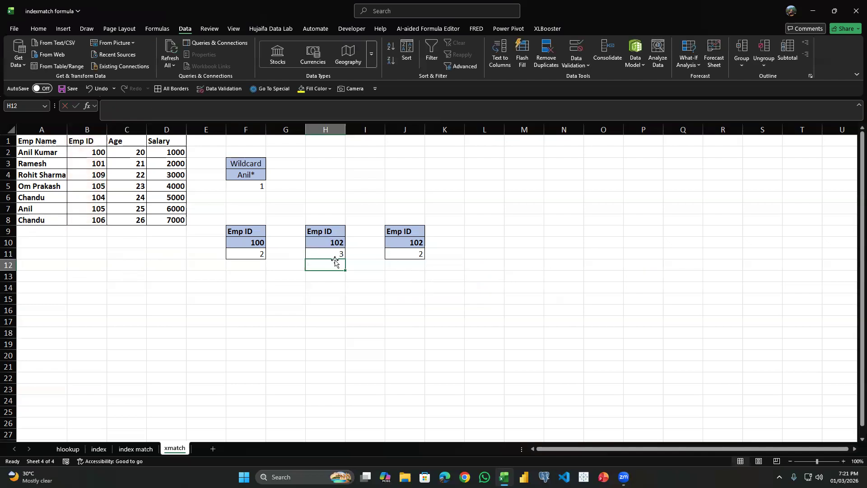
Check the H11 result against the Emp ID column and review its XMATCH formula.
{"action": "left_click", "coordinate": [85, 153]}
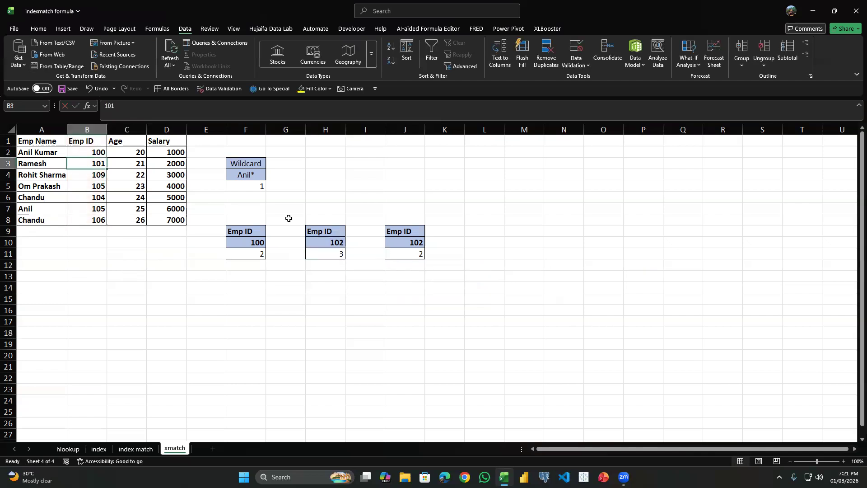
{"action": "double_click", "coordinate": [312, 250]}
{"action": "key", "text": "Return"}
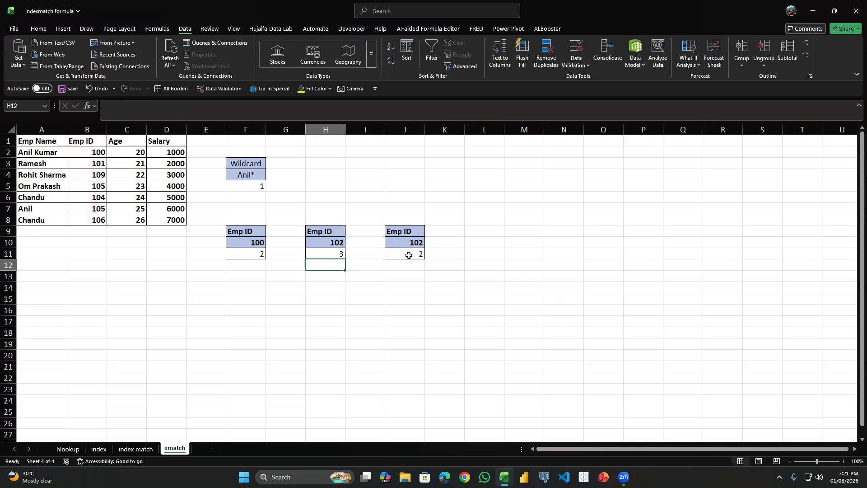
Clear the existing formula from J11 and compare the lookup ID 102 with the neighbouring IDs in the Emp ID column.
{"action": "left_click", "coordinate": [409, 256]}
{"action": "key", "text": "Delete"}
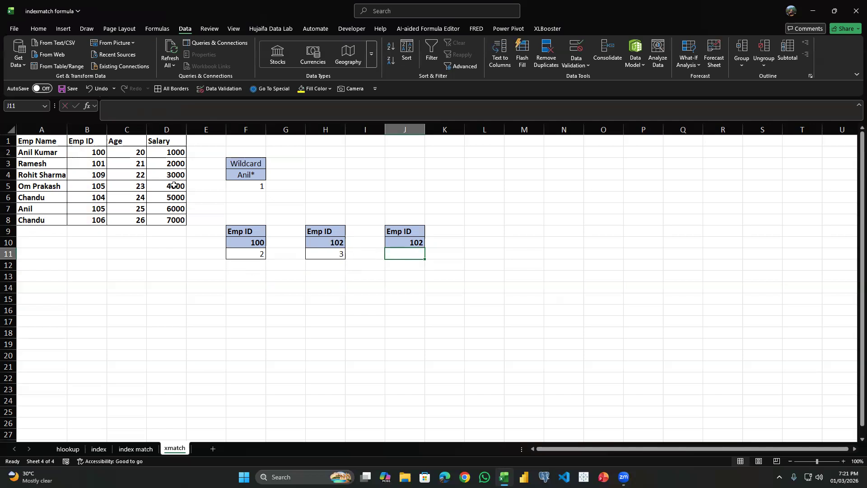
{"action": "left_click_drag", "start_coordinate": [91, 164], "coordinate": [90, 186]}
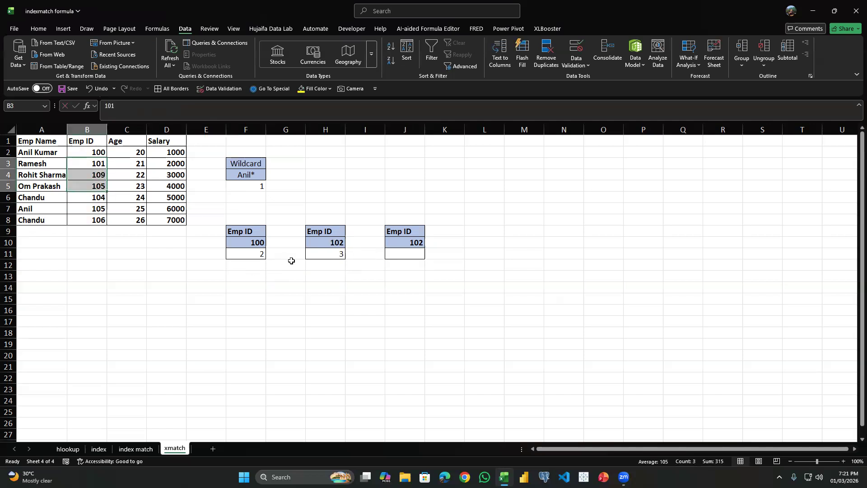
{"action": "left_click", "coordinate": [332, 246]}
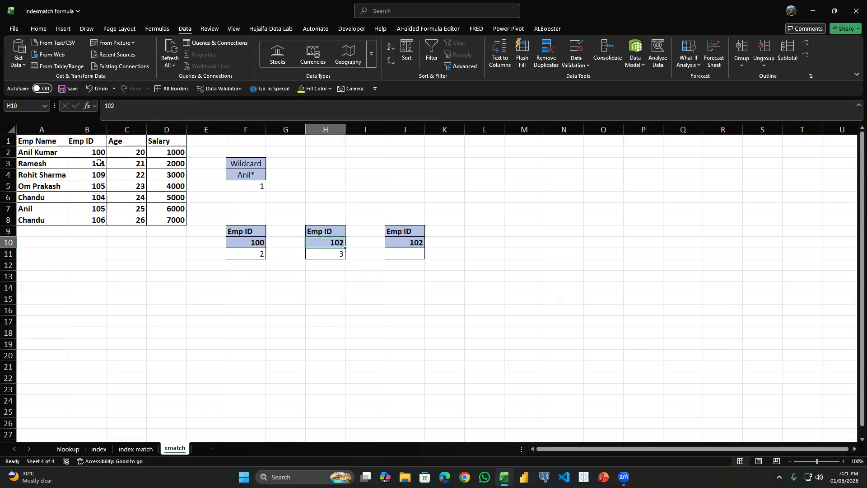
{"action": "left_click", "coordinate": [100, 162]}
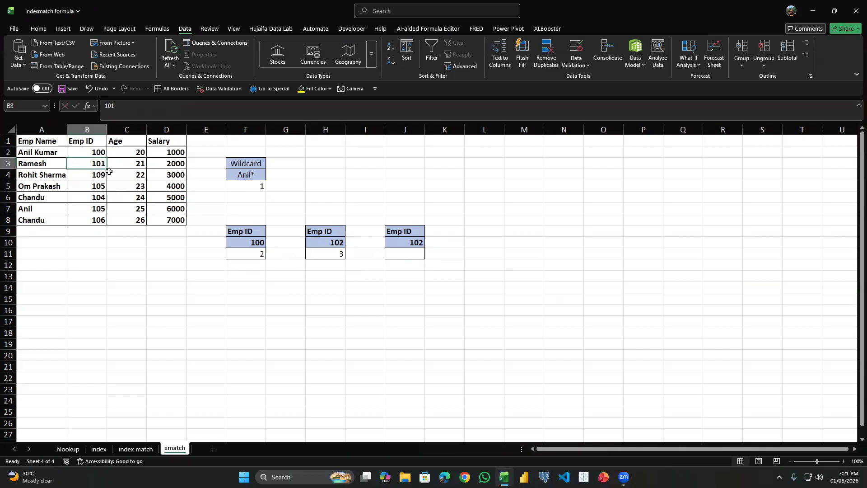
{"action": "left_click", "coordinate": [99, 197]}
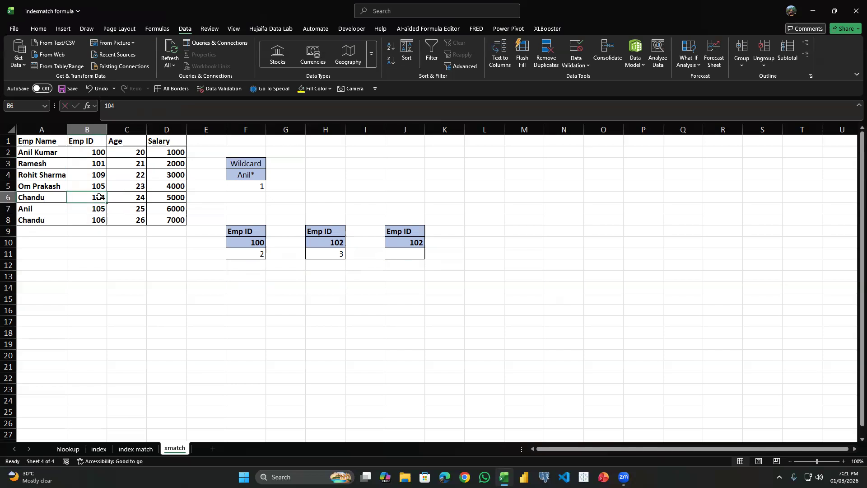
{"action": "left_click_drag", "start_coordinate": [99, 142], "coordinate": [99, 194]}
Start an XMATCH formula in J11 with J10 as lookup value and B1:B8 as lookup array.
{"action": "left_click", "coordinate": [416, 260]}
{"action": "left_click", "coordinate": [416, 257]}
{"action": "type", "text": "="}
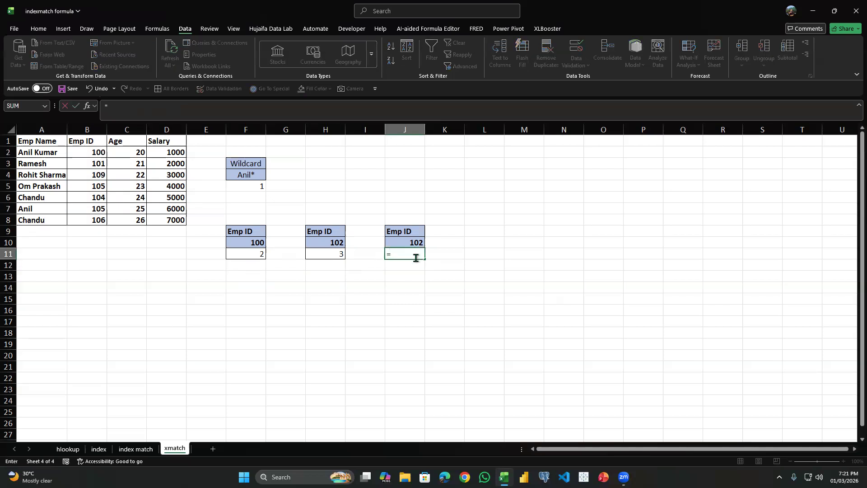
{"action": "type", "text": "xm"}
{"action": "key", "text": "Tab"}
{"action": "key", "text": "Up"}
{"action": "type", "text": ","}
{"action": "key", "text": "Left"}
{"action": "key", "text": "Left"}
{"action": "key", "text": "Left"}
{"action": "key", "text": "Left"}
{"action": "key", "text": "Left"}
{"action": "key", "text": "Left"}
{"action": "key", "text": "Left"}
{"action": "key", "text": "Left"}
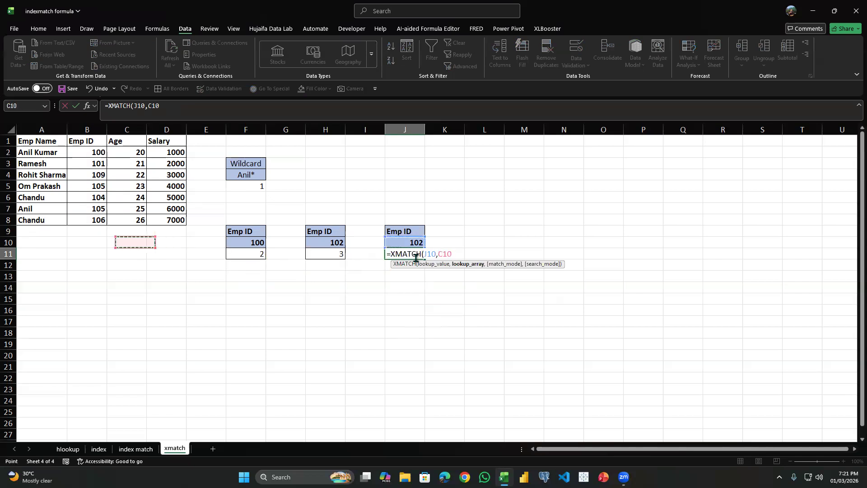
{"action": "key", "text": "ctrl+Up"}
{"action": "key", "text": "ctrl+shift+Up"}
{"action": "type", "text": ","}
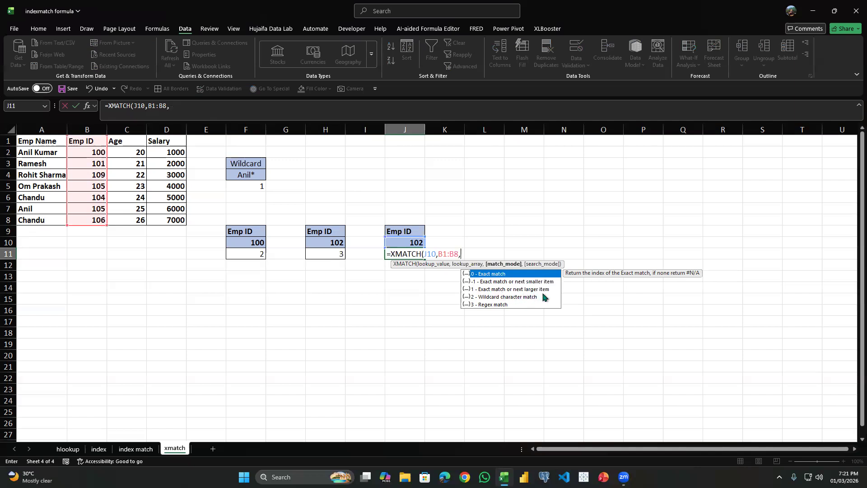
Set the J11 match mode to 1, exact match or next larger item, and complete the formula.
{"action": "type", "text": "1"}
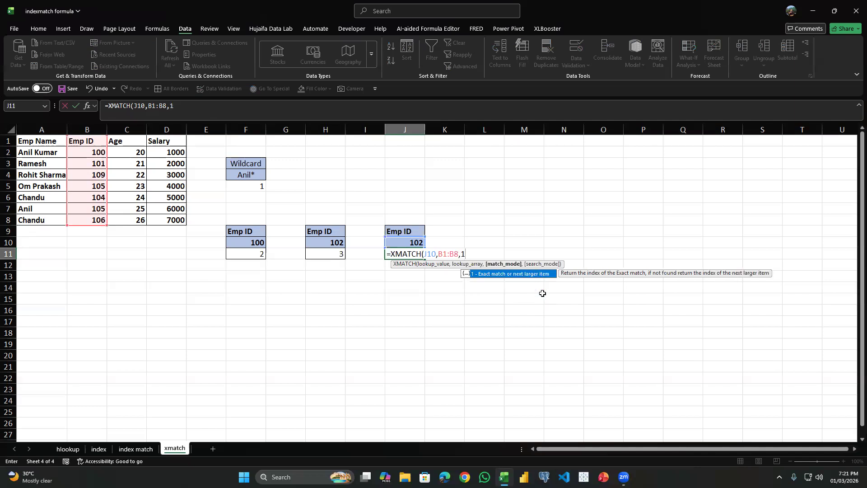
{"action": "type", "text": ","}
{"action": "key", "text": "BackSpace"}
{"action": "key", "text": "Return"}
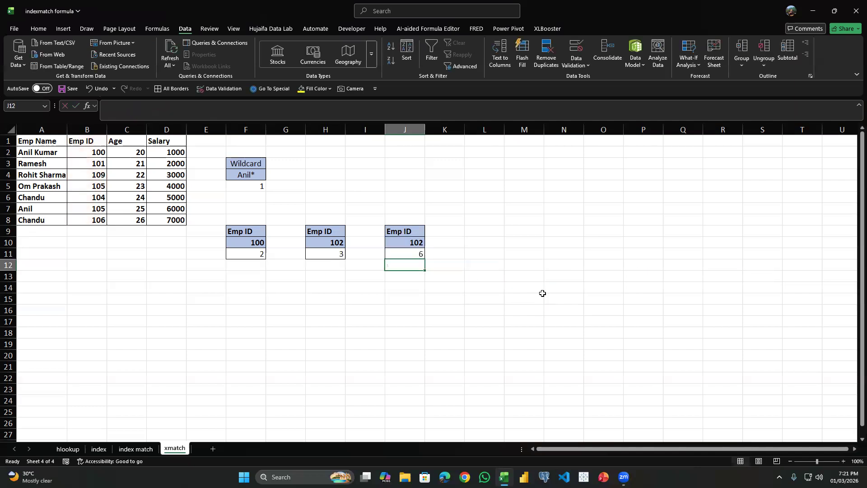
{"action": "left_click", "coordinate": [435, 251]}
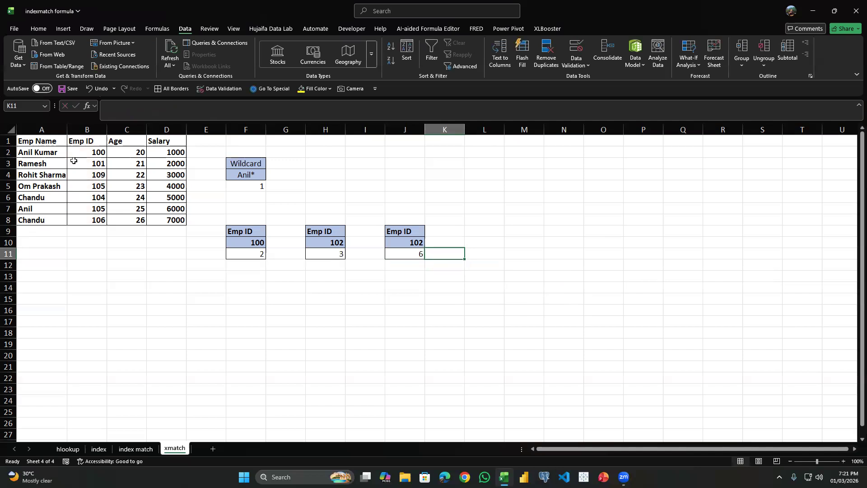
Check the J11 result against the Emp ID column and review the match mode options of its XMATCH formula.
{"action": "left_click", "coordinate": [85, 201]}
{"action": "left_click", "coordinate": [91, 144]}
{"action": "left_click", "coordinate": [91, 151]}
{"action": "left_click", "coordinate": [94, 159]}
{"action": "left_click", "coordinate": [91, 176]}
{"action": "left_click", "coordinate": [92, 187]}
{"action": "left_click", "coordinate": [95, 197]}
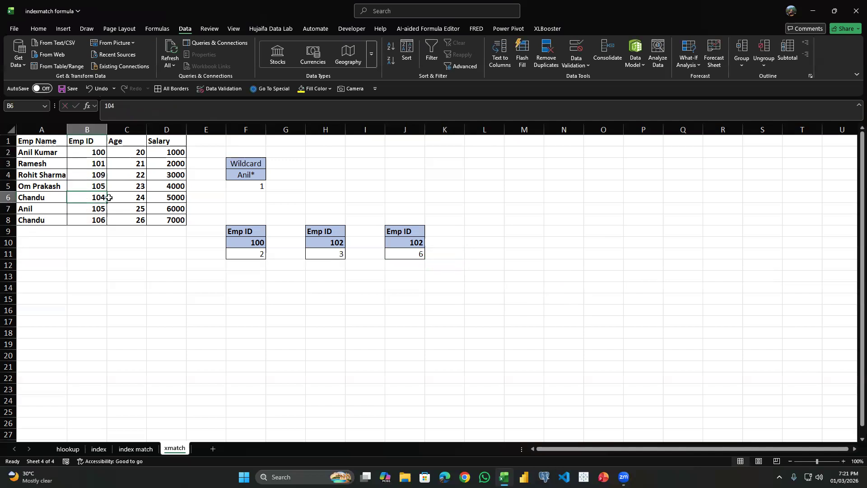
{"action": "left_click", "coordinate": [261, 194]}
{"action": "left_click", "coordinate": [379, 241]}
{"action": "double_click", "coordinate": [398, 257]}
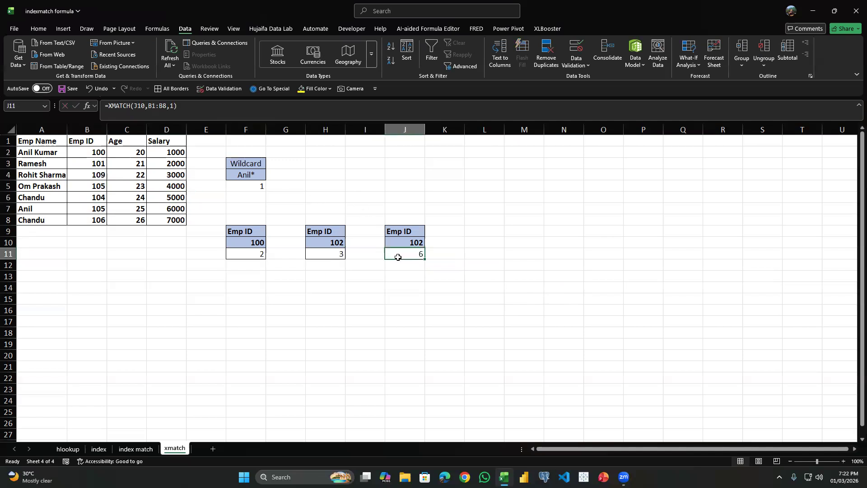
{"action": "left_click", "coordinate": [465, 254]}
{"action": "key", "text": "BackSpace"}
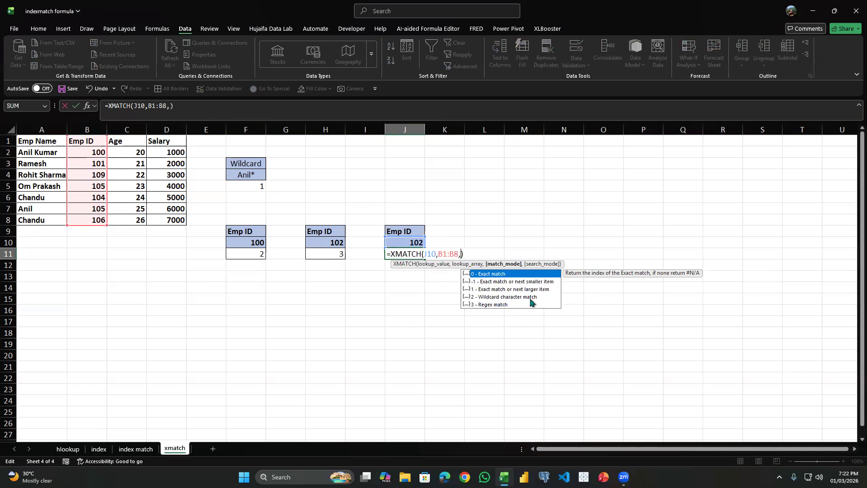
{"action": "key", "text": "Return"}
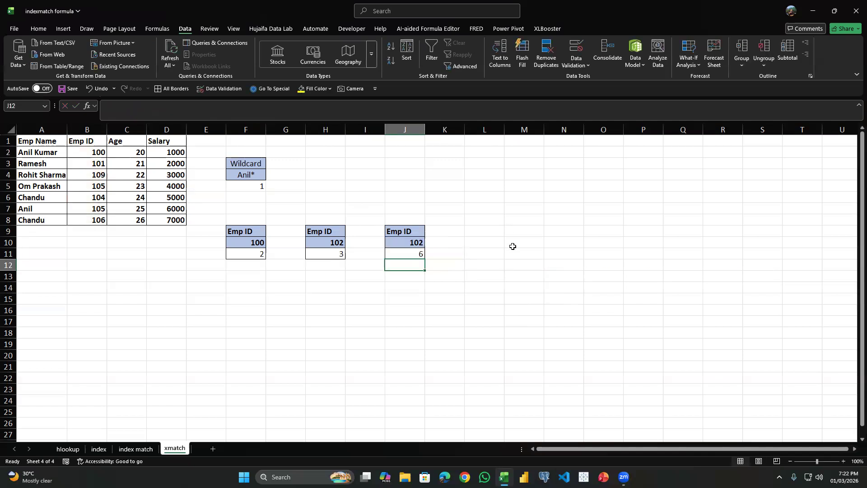
Rewrite the wildcard lookup text in F4 in mixed case, keeping the same first name and the trailing asterisk.
{"action": "double_click", "coordinate": [253, 178]}
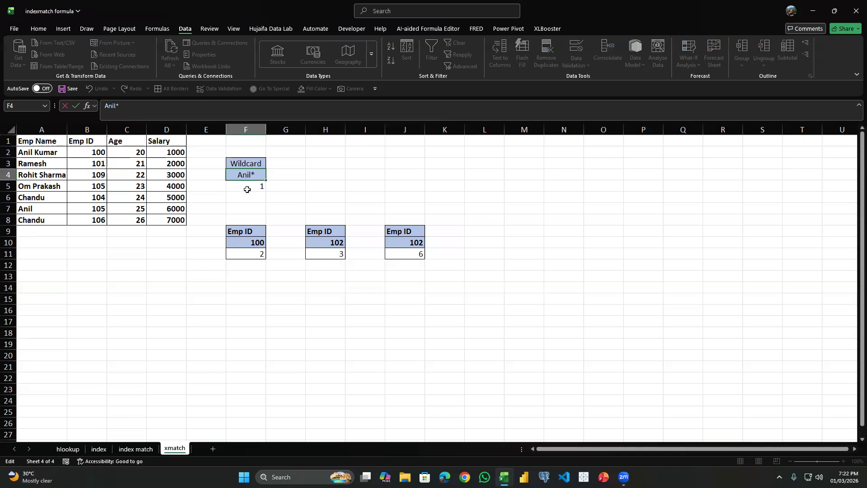
{"action": "key", "text": "BackSpace"}
{"action": "key", "text": "Return"}
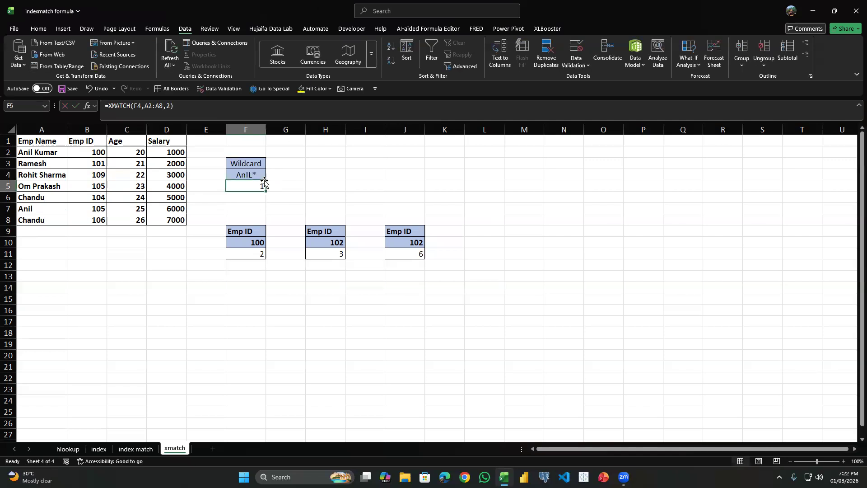
{"action": "left_click", "coordinate": [250, 171]}
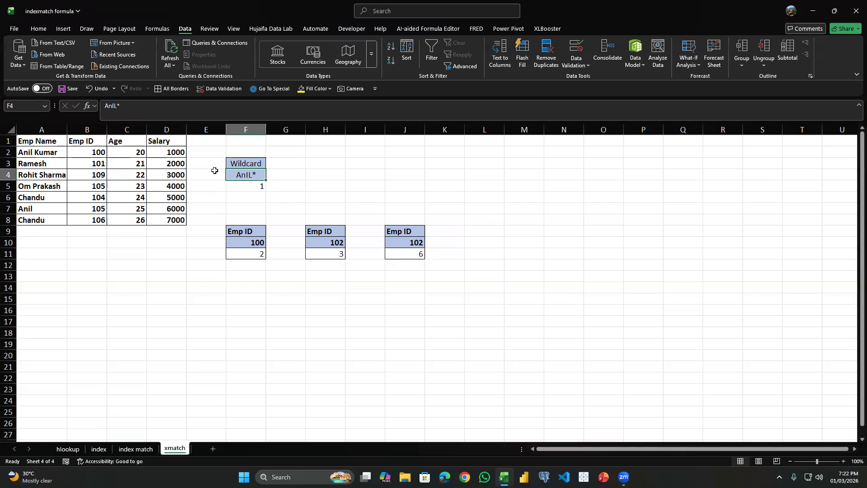
Replace the F5 formula with a new XMATCH using F4 as lookup value and A1:A8 as lookup array.
{"action": "left_click", "coordinate": [256, 185]}
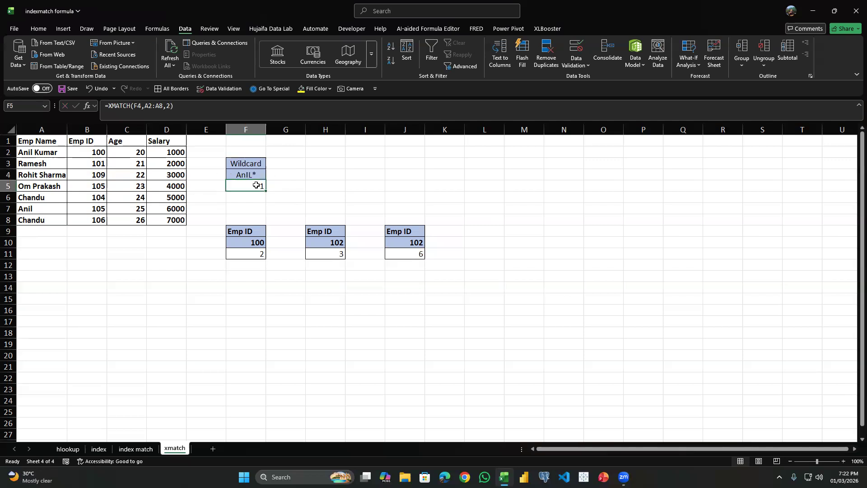
{"action": "type", "text": "=F4"}
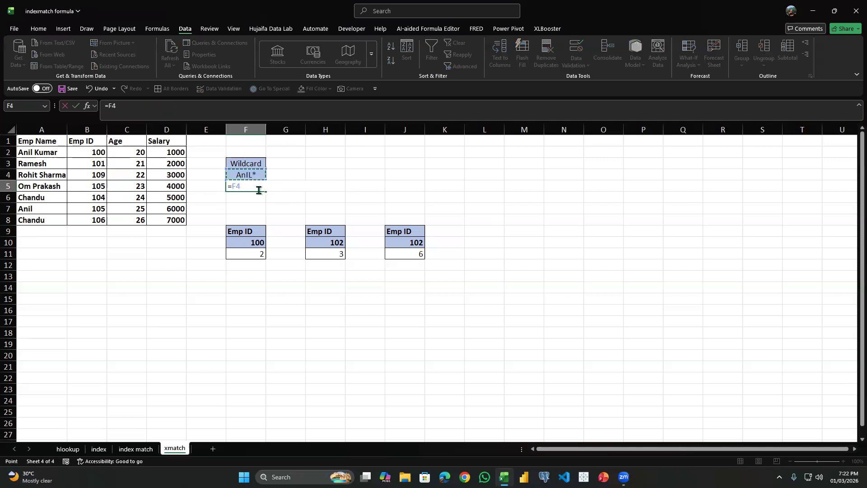
{"action": "key", "text": "BackSpace"}
{"action": "type", "text": "xma"}
{"action": "key", "text": "Tab"}
{"action": "key", "text": "Up"}
{"action": "type", "text": ","}
{"action": "key", "text": "Left"}
{"action": "key", "text": "Left"}
{"action": "key", "text": "Left"}
{"action": "key", "text": "Left"}
{"action": "key", "text": "Left"}
{"action": "key", "text": "Up"}
{"action": "key", "text": "Up"}
{"action": "key", "text": "Up"}
{"action": "key", "text": "Up"}
{"action": "key", "text": "ctrl+shift+Down"}
Set the F5 match mode to 2, wildcard character match, complete the formula and check it against the lookup text.
{"action": "type", "text": ","}
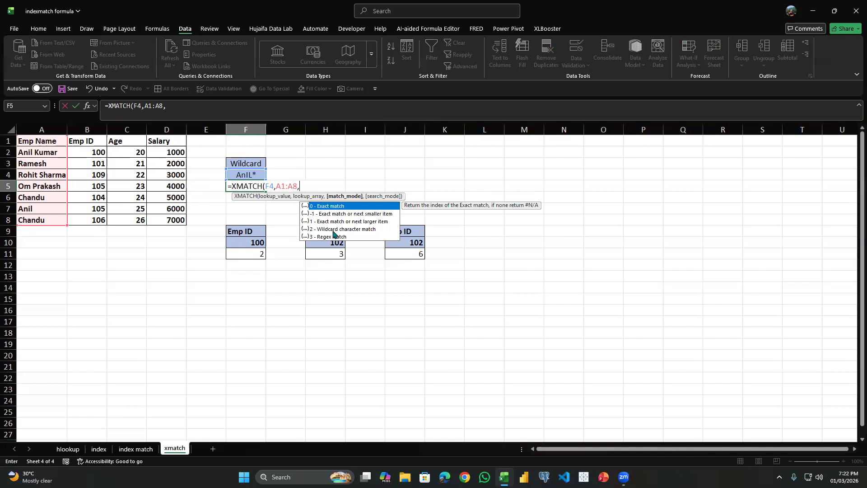
{"action": "type", "text": "2"}
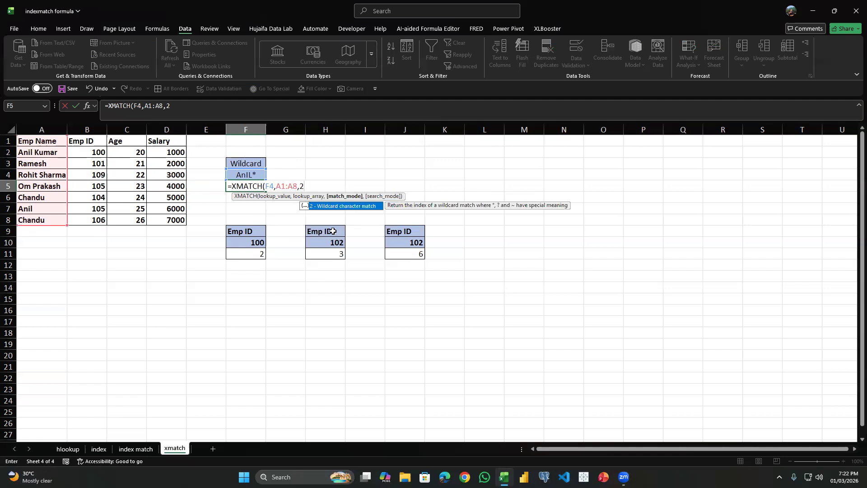
{"action": "type", "text": ")"}
{"action": "key", "text": "Return"}
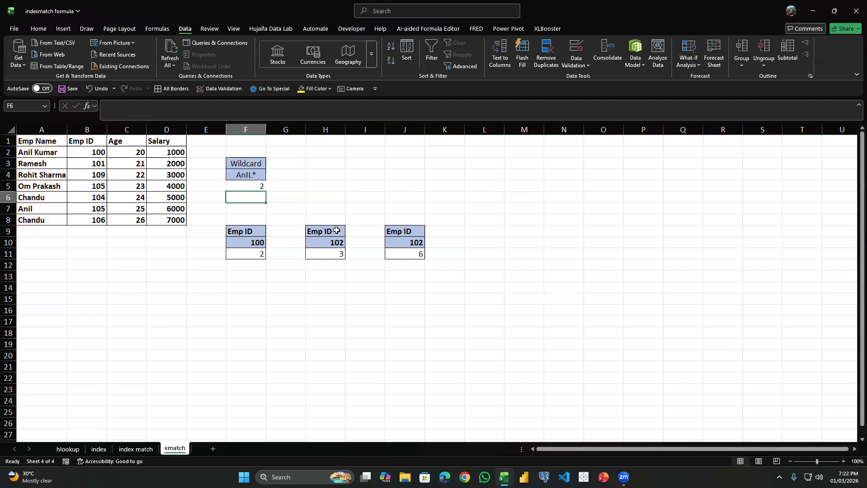
{"action": "left_click", "coordinate": [243, 176]}
{"action": "left_click", "coordinate": [254, 183]}
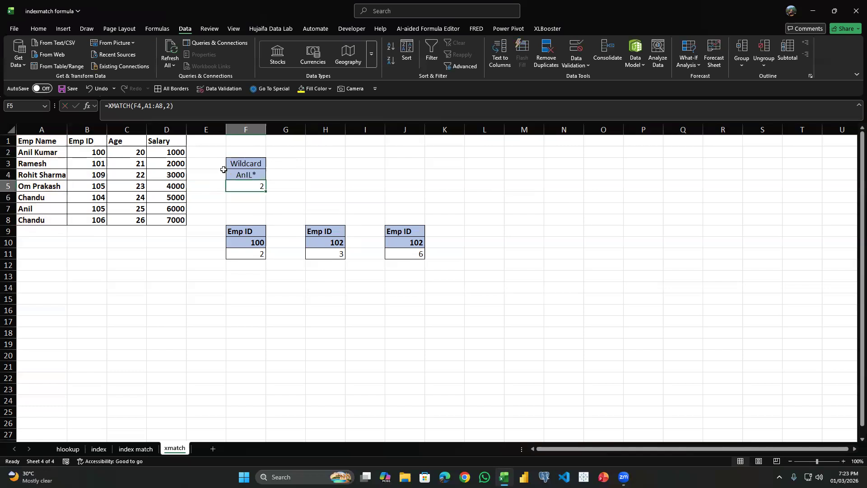
Change the wildcard lookup text in F4 to the first name in all capitals followed by an asterisk.
{"action": "left_click", "coordinate": [252, 177]}
{"action": "double_click", "coordinate": [253, 176]}
{"action": "key", "text": "BackSpace"}
{"action": "key", "text": "BackSpace"}
{"action": "key", "text": "BackSpace"}
{"action": "key", "text": "BackSpace"}
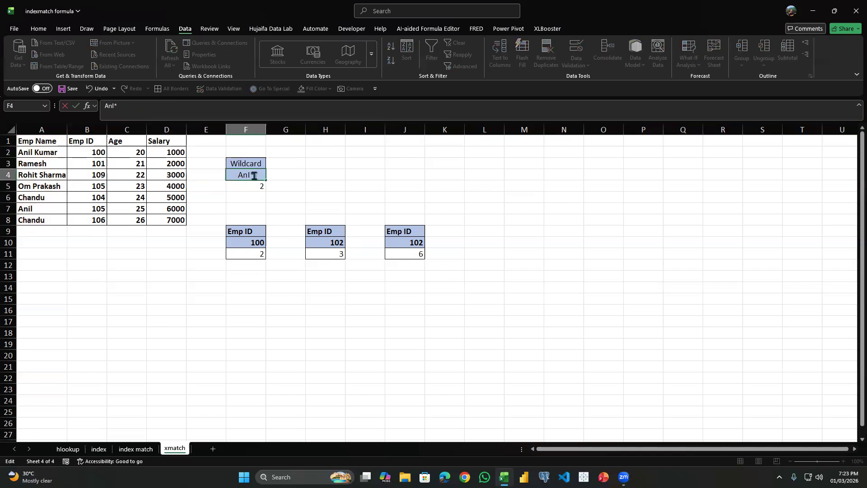
{"action": "type", "text": "ANIL"}
{"action": "key", "text": "Return"}
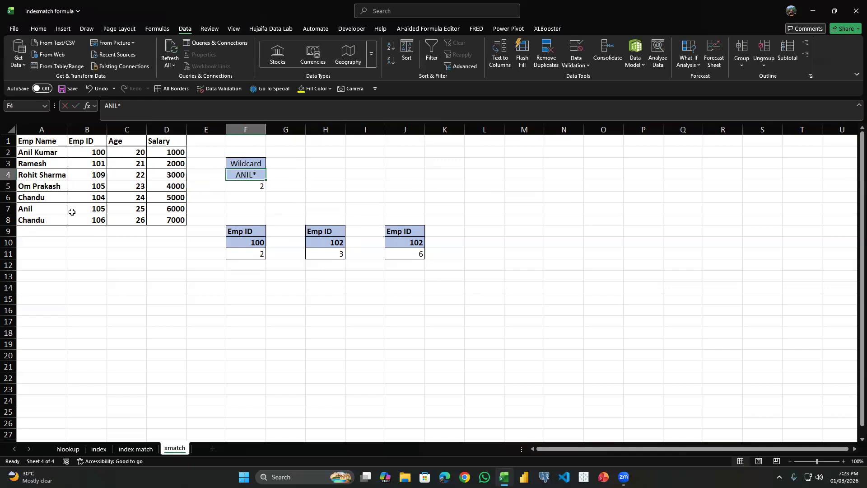
Compare the matching names in A2 and A7, and add search mode 1, search first-to-last, to the F5 XMATCH formula.
{"action": "left_click", "coordinate": [57, 155]}
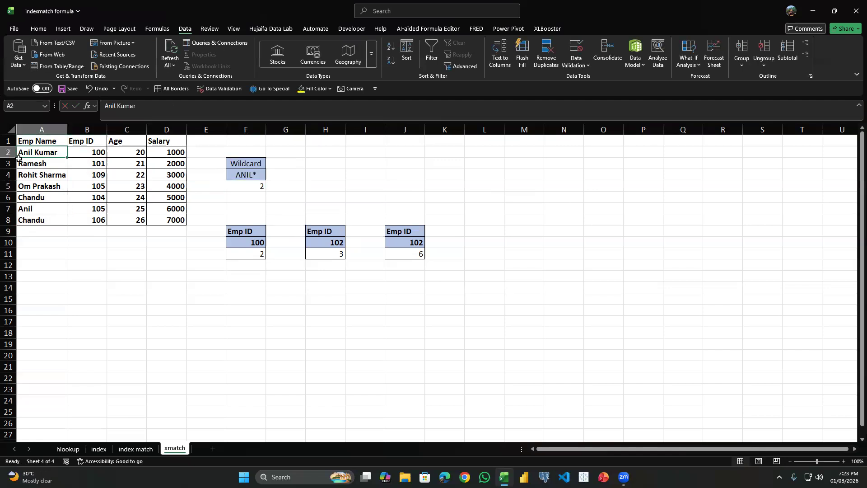
{"action": "left_click", "coordinate": [57, 212]}
{"action": "left_click_drag", "start_coordinate": [47, 227], "coordinate": [50, 211]}
{"action": "left_click", "coordinate": [50, 210]}
{"action": "double_click", "coordinate": [236, 189]}
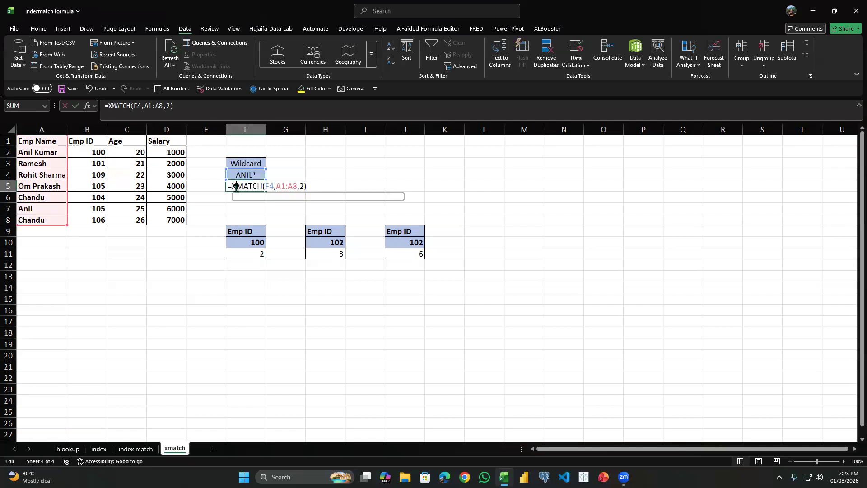
{"action": "left_click", "coordinate": [306, 188]}
{"action": "type", "text": ","}
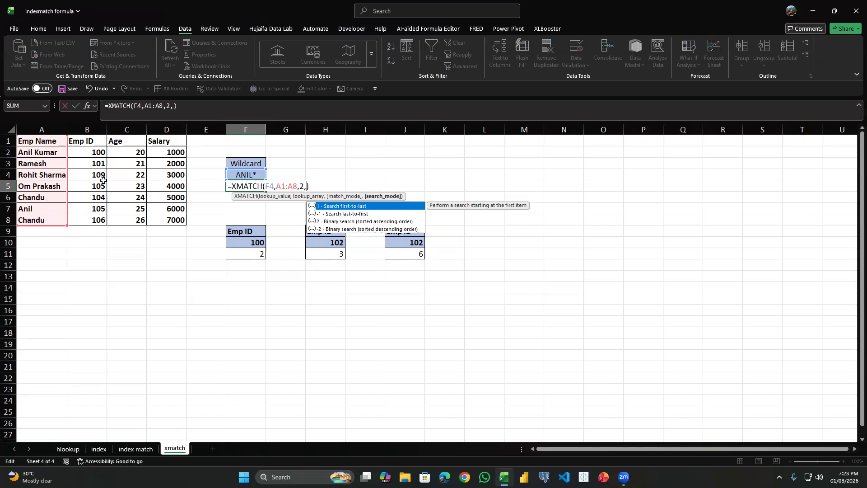
{"action": "type", "text": "1"}
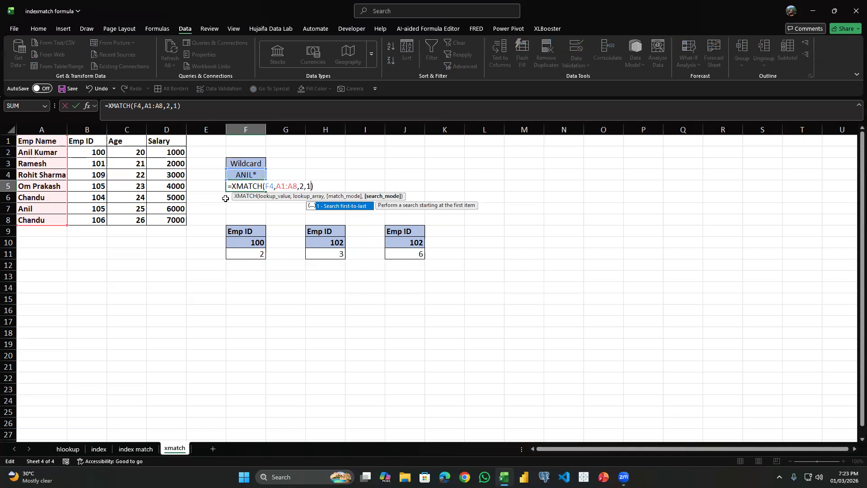
{"action": "key", "text": "Return"}
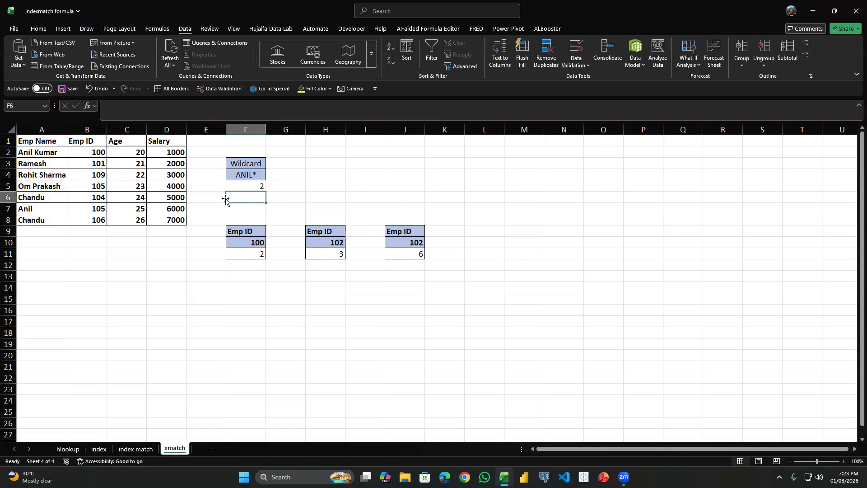
Change the F5 search mode to -1, search last-to-first, and check the result against the matching name in A7.
{"action": "left_click", "coordinate": [21, 152]}
{"action": "double_click", "coordinate": [236, 185]}
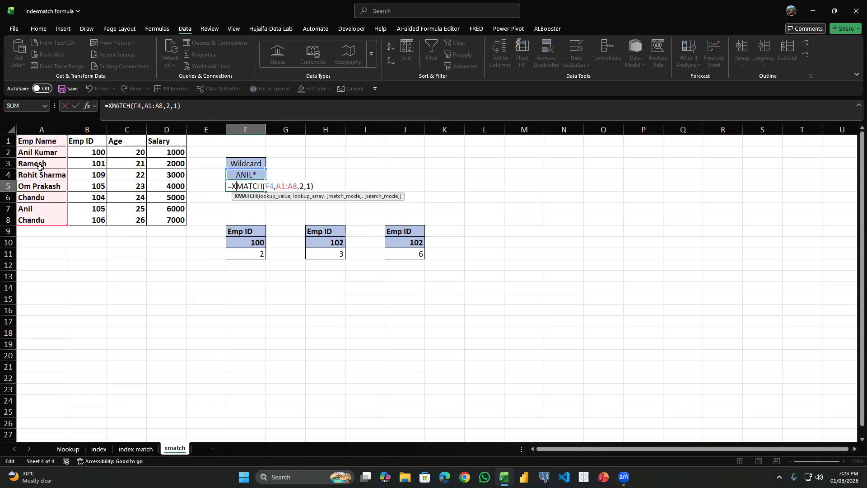
{"action": "left_click", "coordinate": [310, 185]}
{"action": "key", "text": "BackSpace"}
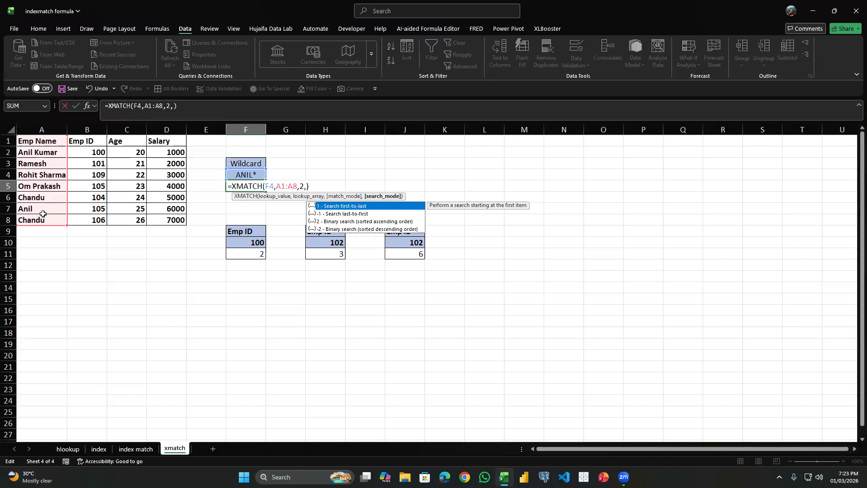
{"action": "type", "text": "-1"}
{"action": "key", "text": "Return"}
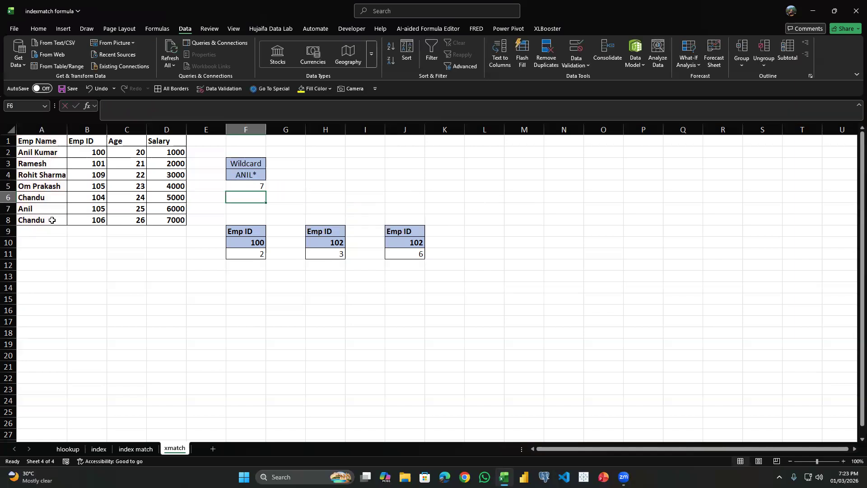
{"action": "left_click", "coordinate": [30, 210]}
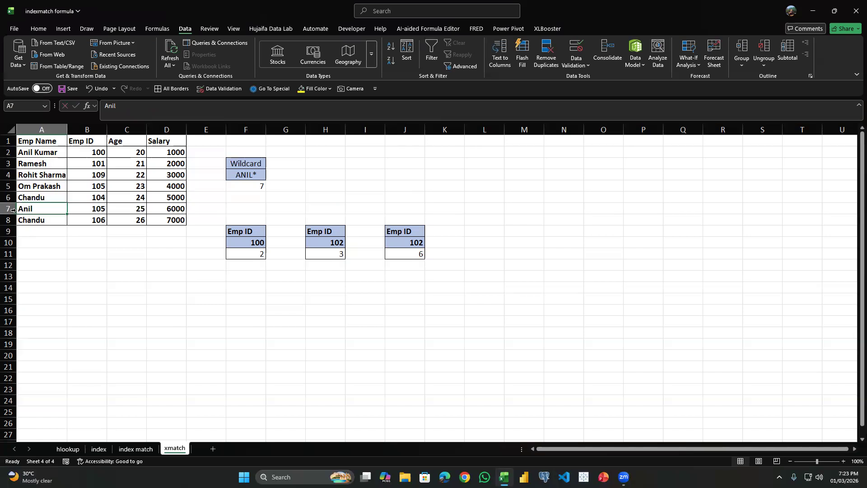
{"action": "left_click", "coordinate": [253, 186]}
{"action": "left_click", "coordinate": [309, 175]}
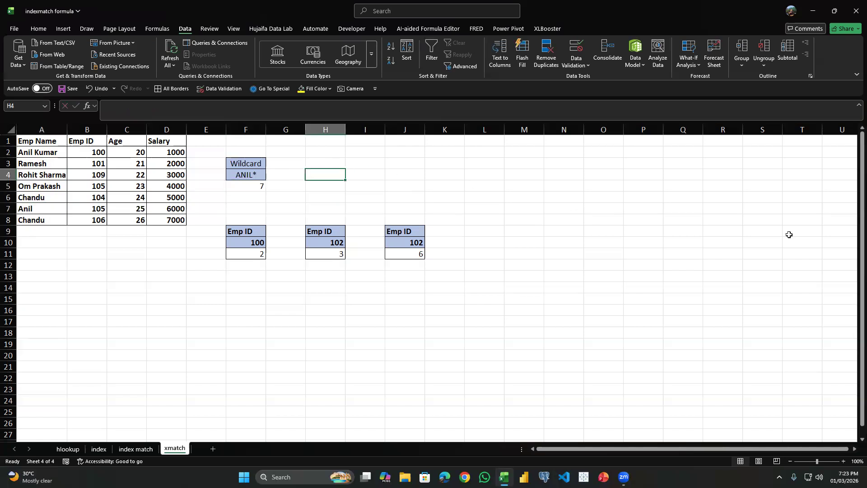